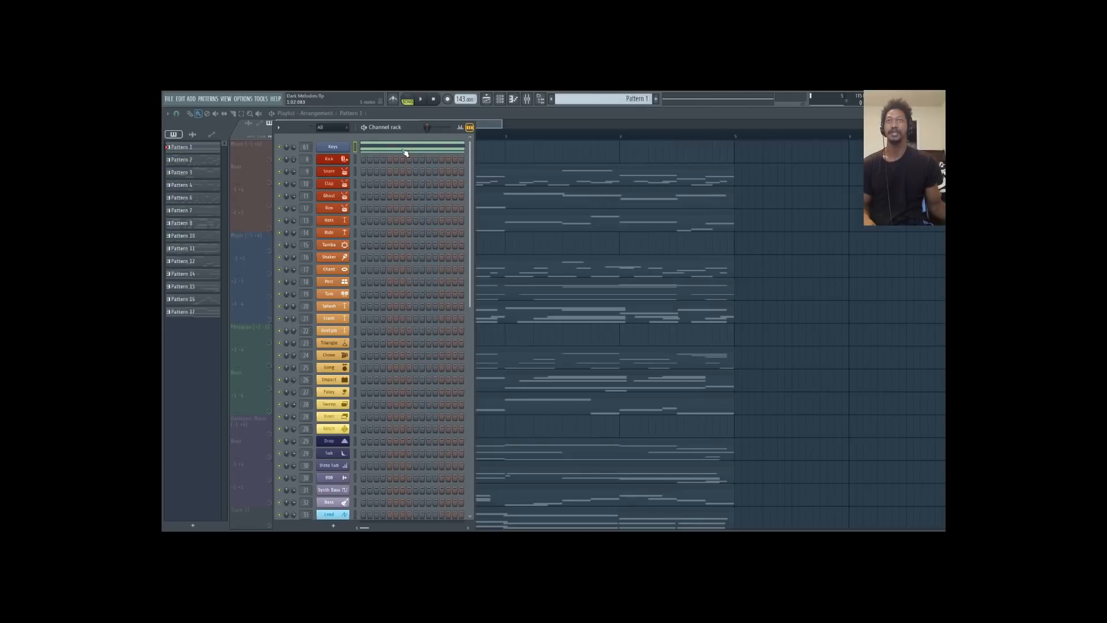
Open the Keys channel's piano roll in Pattern 1 and select its five chord notes
left_click(405, 151)
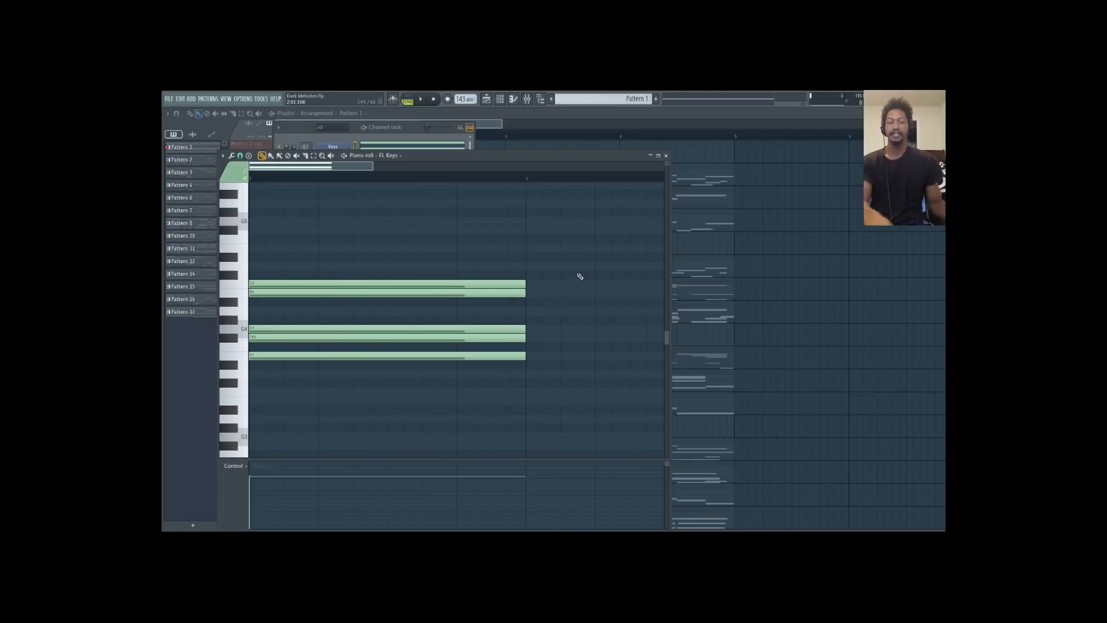
left_click_drag(576, 273, 341, 395)
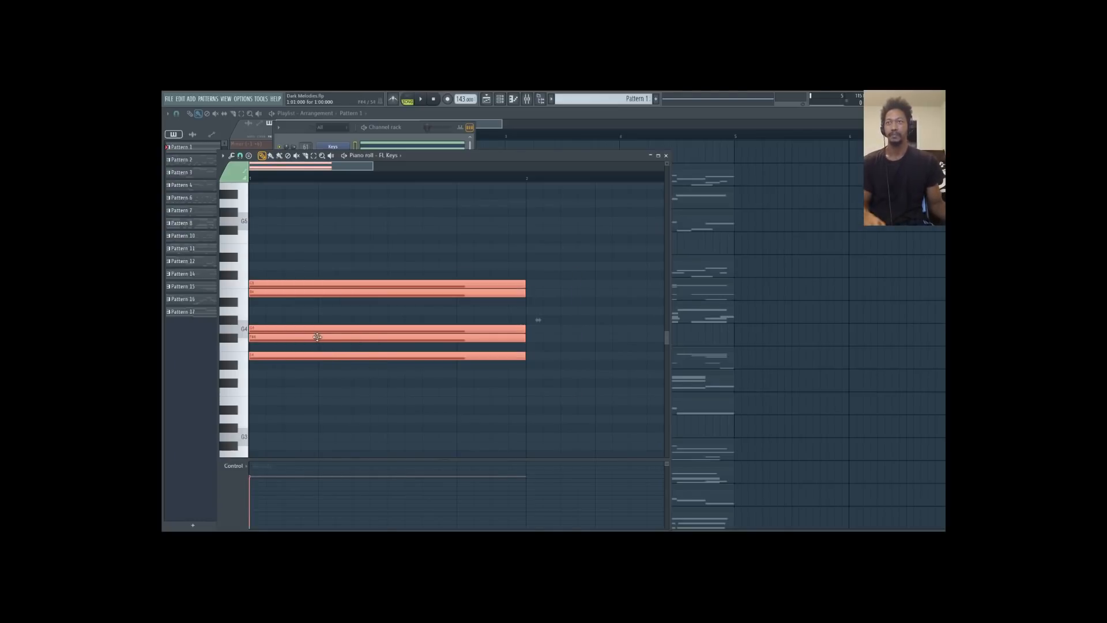
left_click_drag(317, 337, 261, 333)
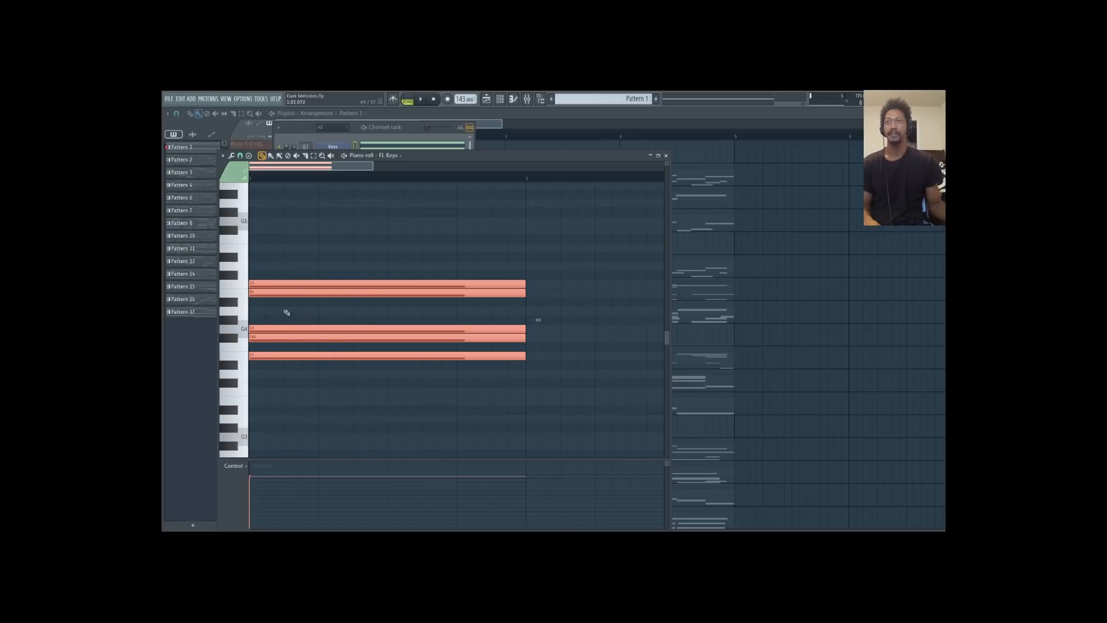
Try adding A4 and D5 notes at the start of bar 1 in the chord, and delete both
left_click_drag(287, 312, 252, 312)
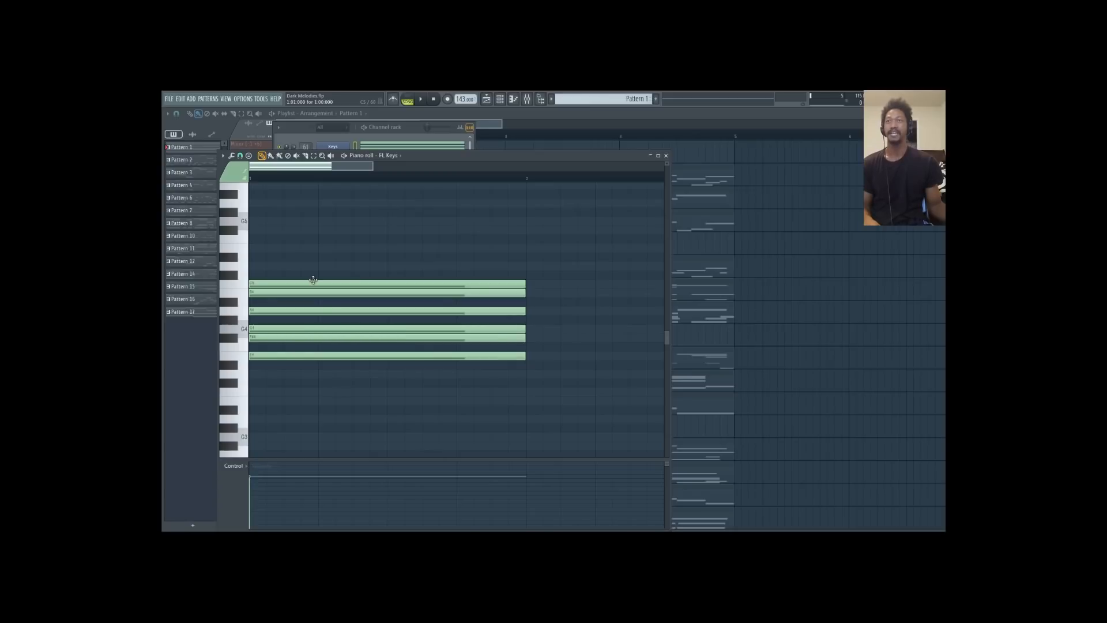
left_click(293, 267)
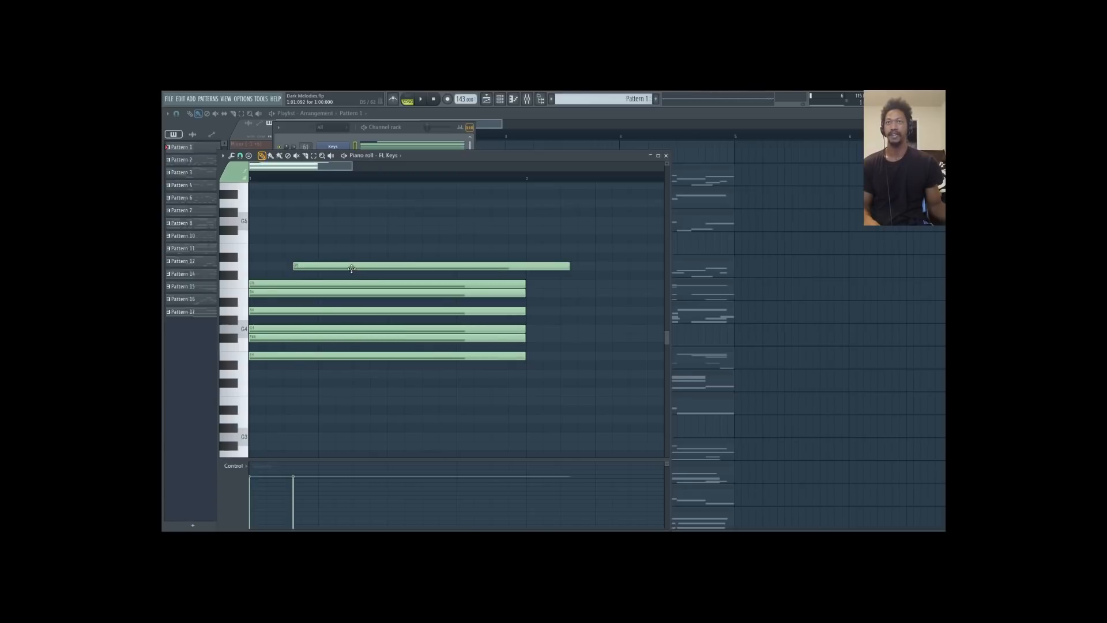
left_click_drag(352, 267, 285, 266)
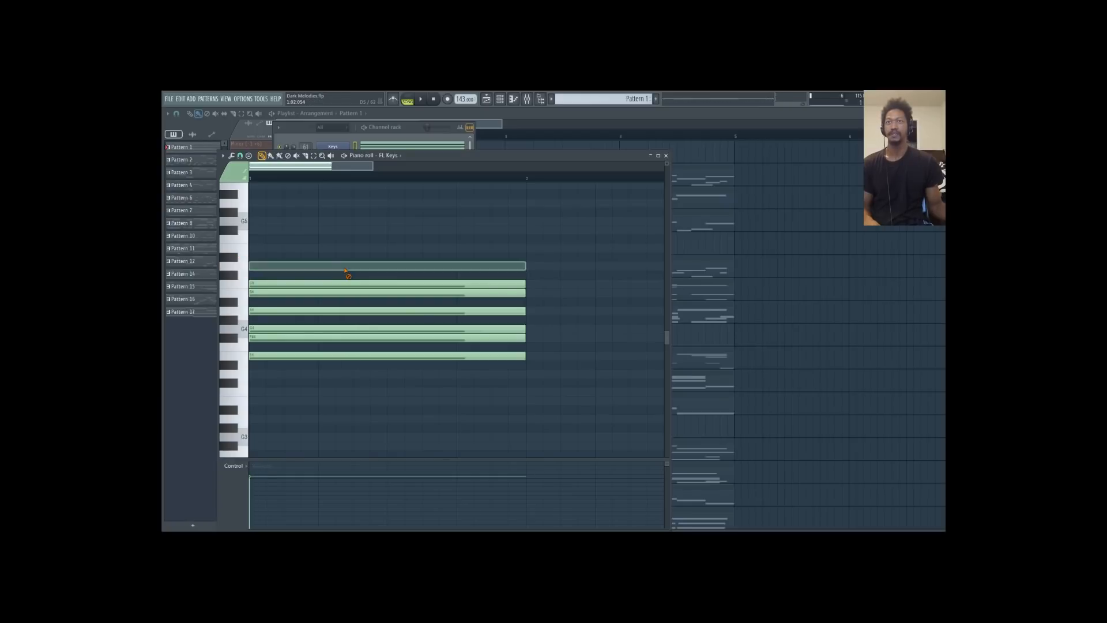
right_click(356, 268)
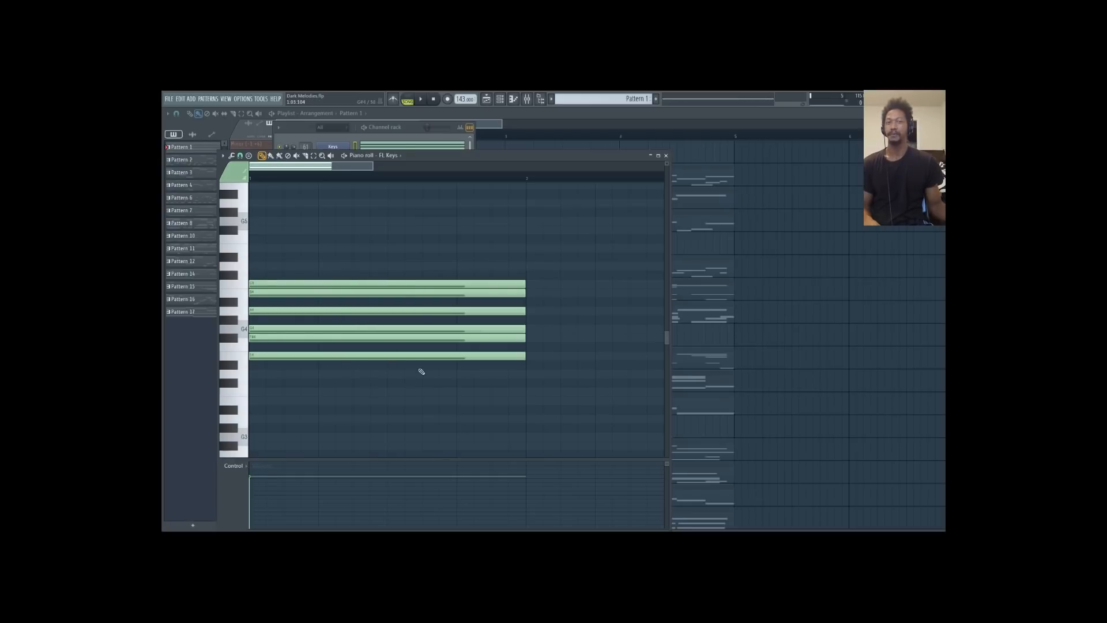
right_click(290, 312)
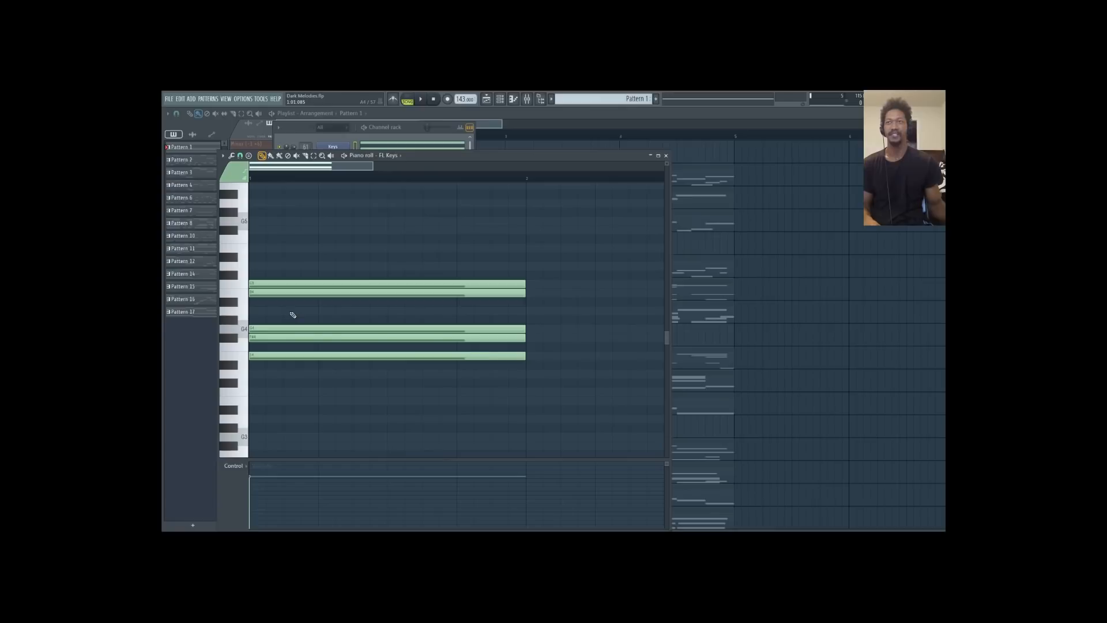
Try placing the A4 note again between the chord's G4 and B4 notes, deleting it each time
left_click(292, 312)
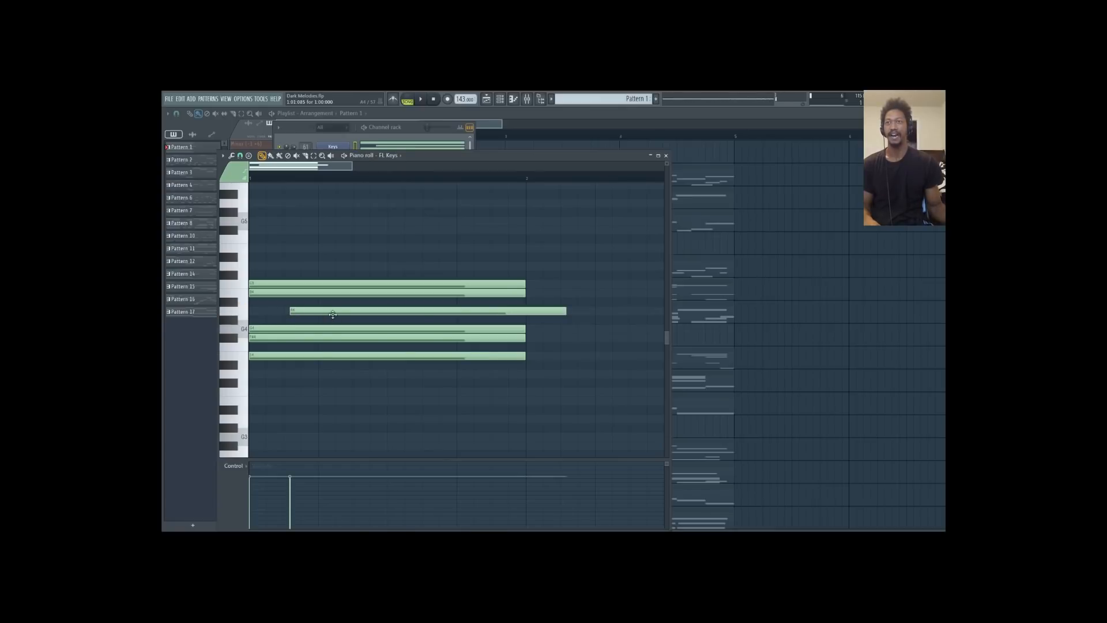
mouse_move(332, 312)
left_mouse_down()
mouse_move(261, 306)
mouse_move(275, 310)
left_mouse_up()
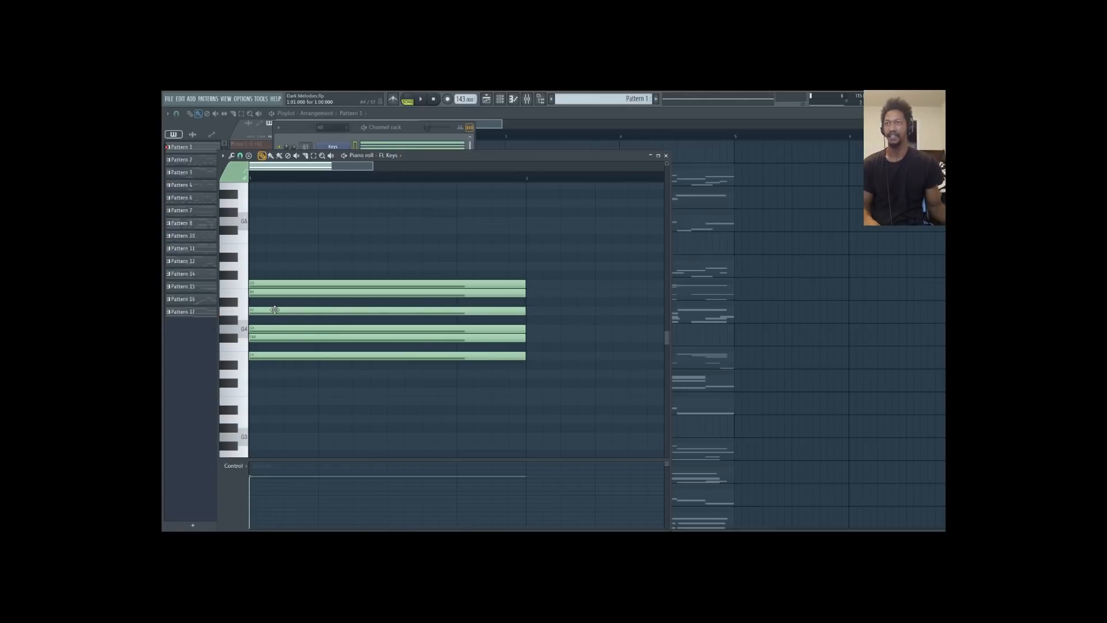
right_click(275, 310)
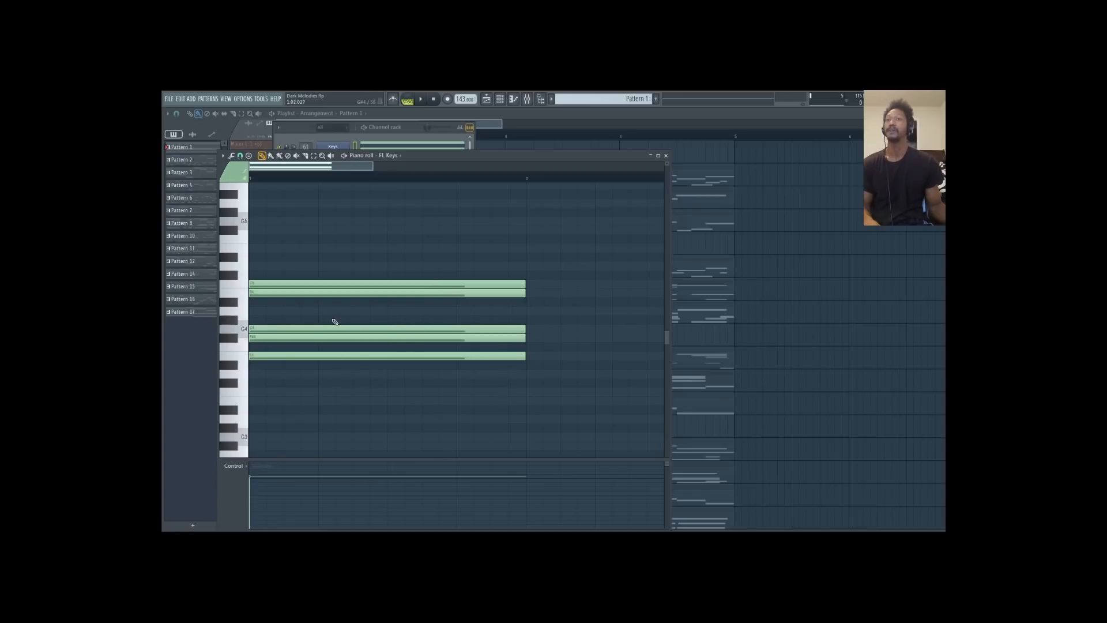
left_click(273, 312)
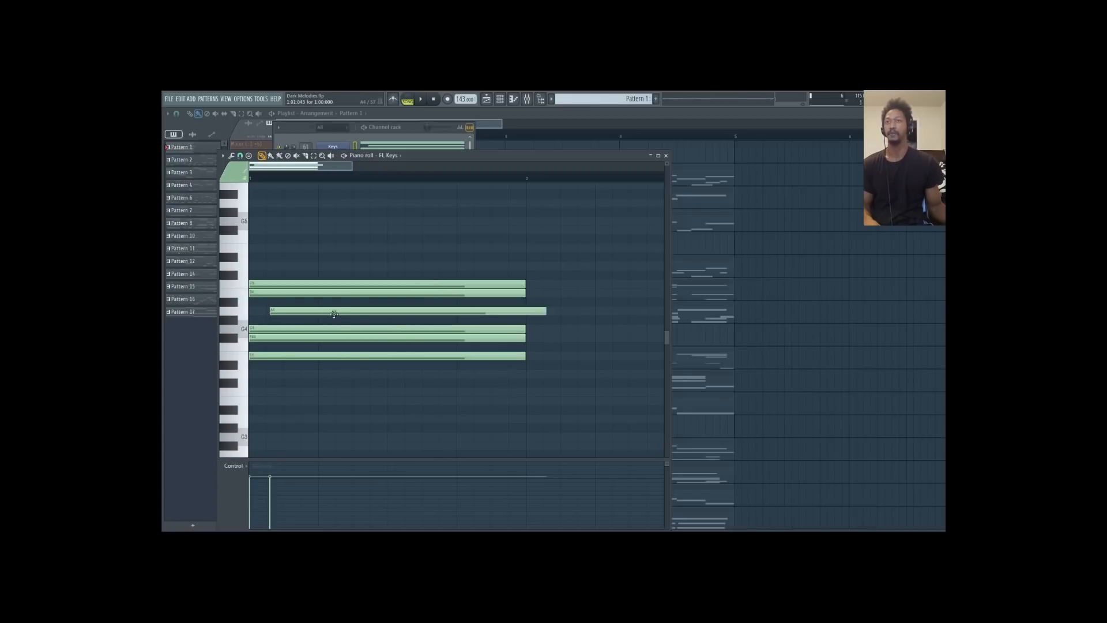
right_click(328, 314)
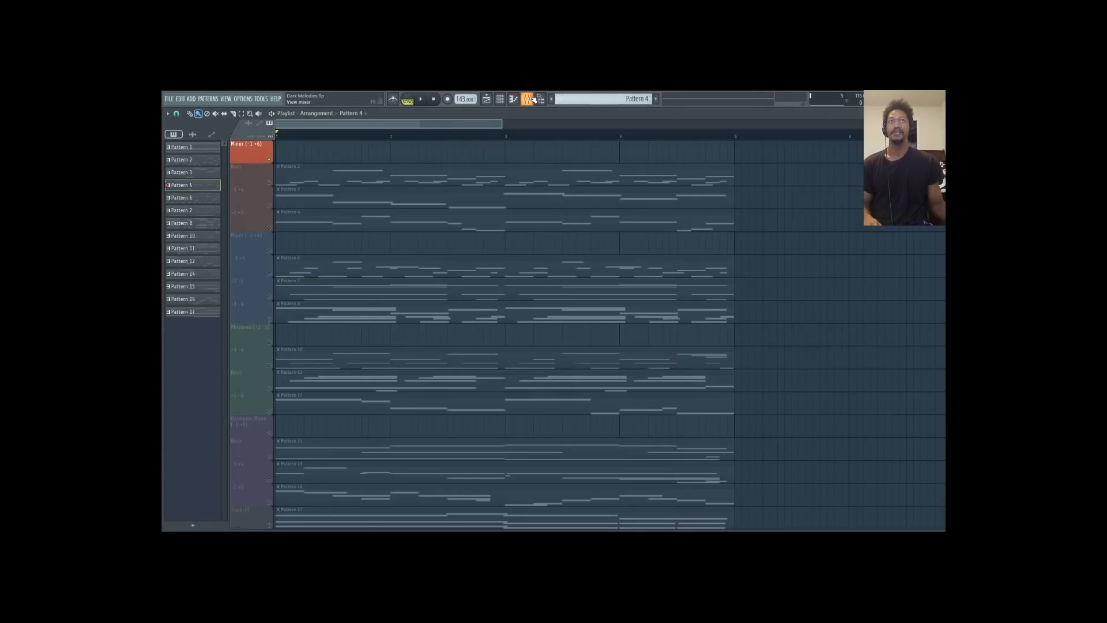
Return to Pattern 1's Keys piano roll and audition the E4 and C5 keys
left_click(530, 98)
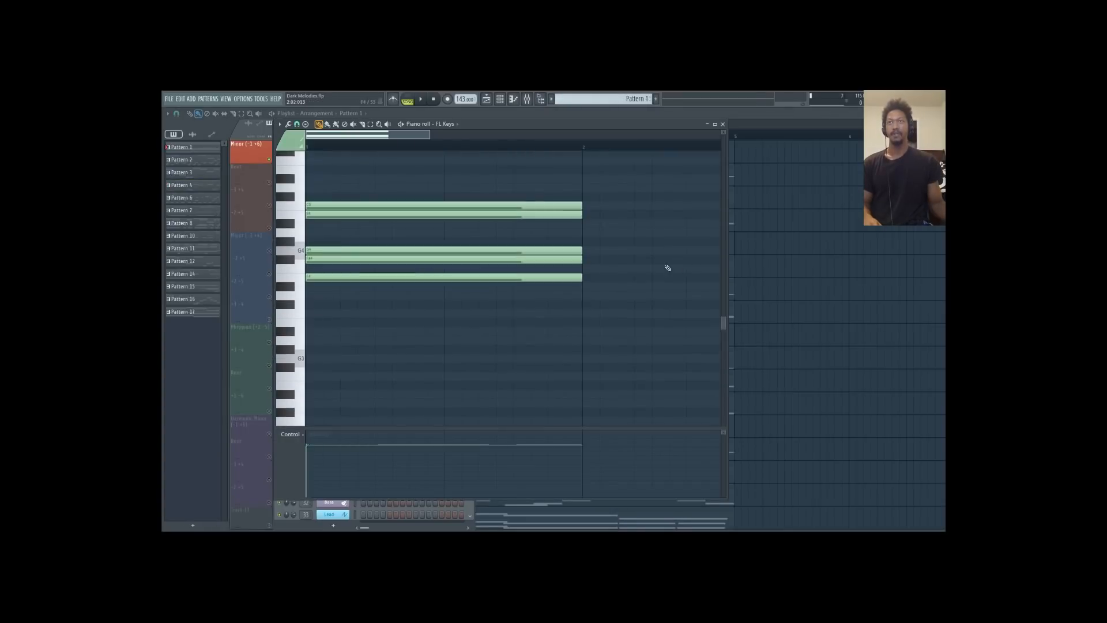
scroll(668, 268, "down", 1)
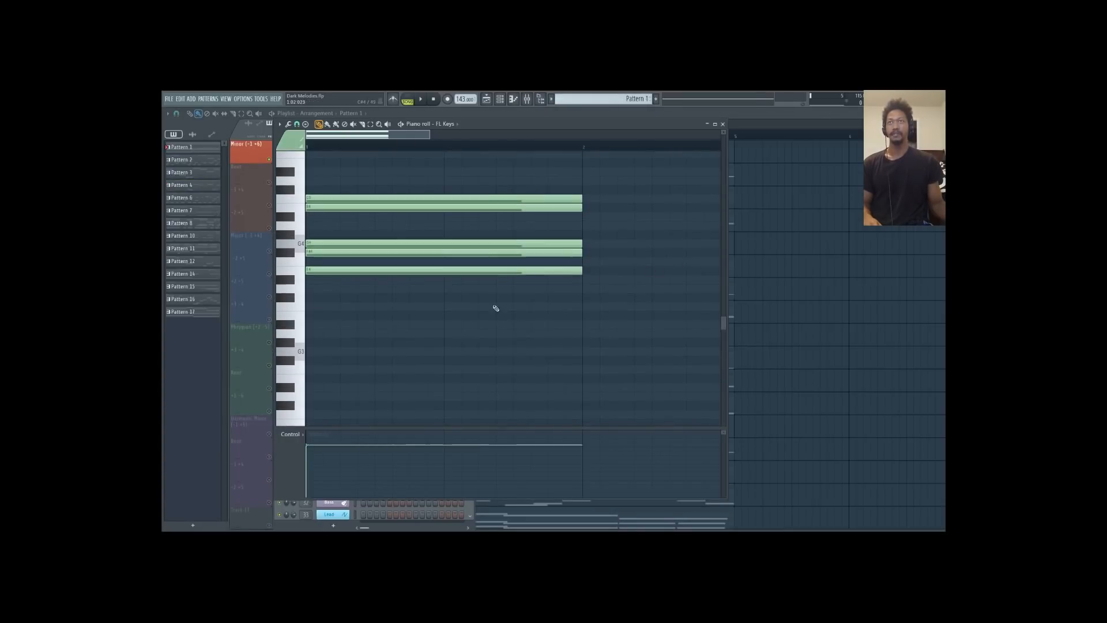
left_click(301, 274)
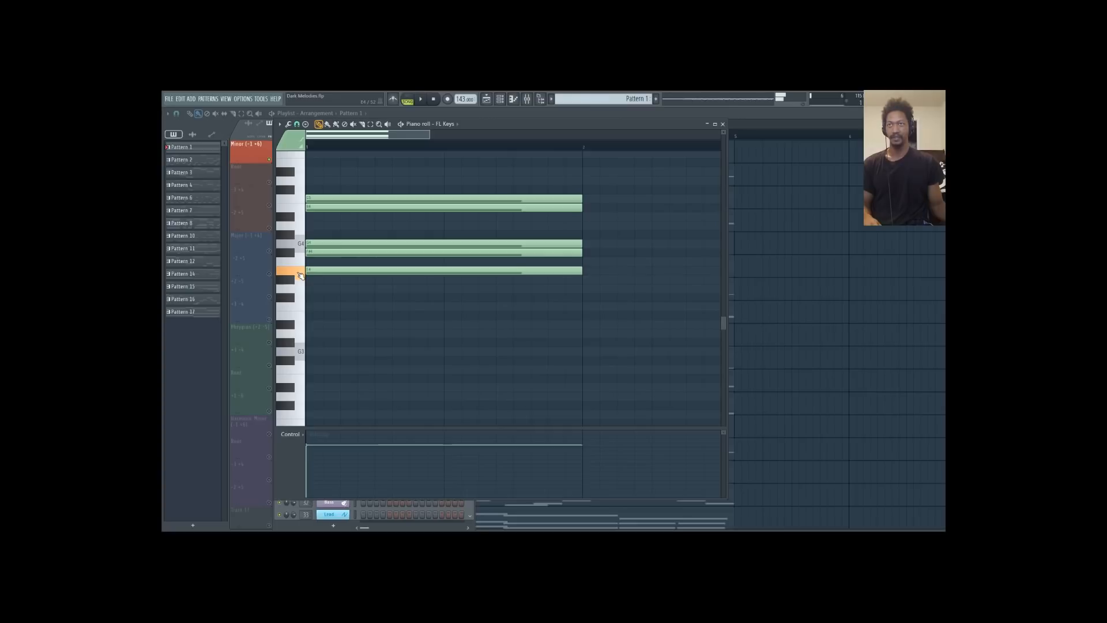
left_click(301, 200)
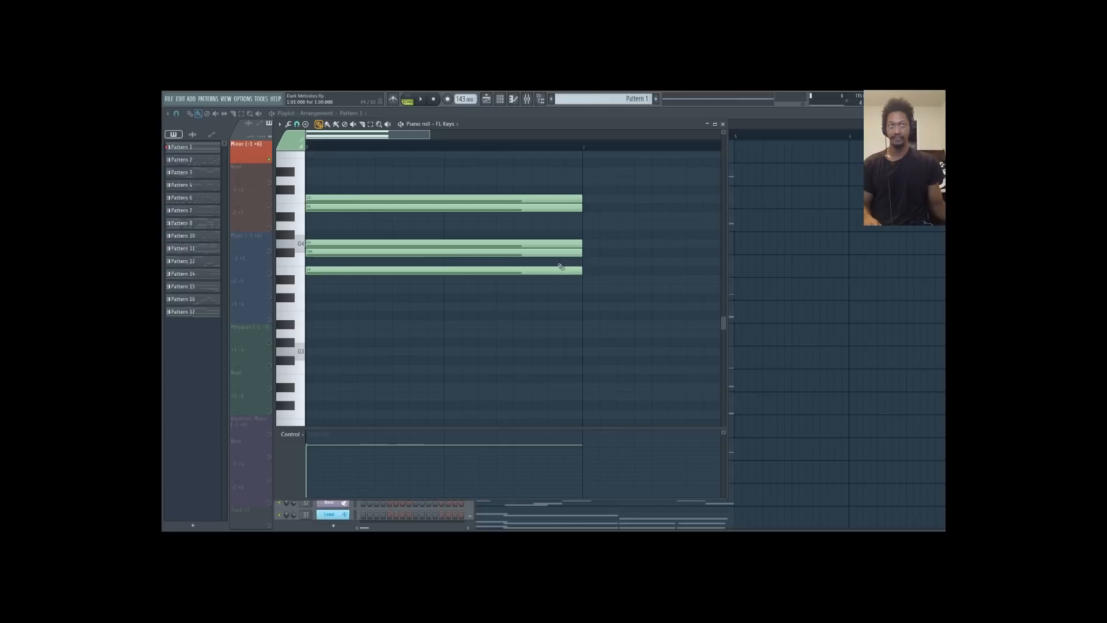
Add E4, B4 and C5 notes at the start of bar 2
left_click(591, 272)
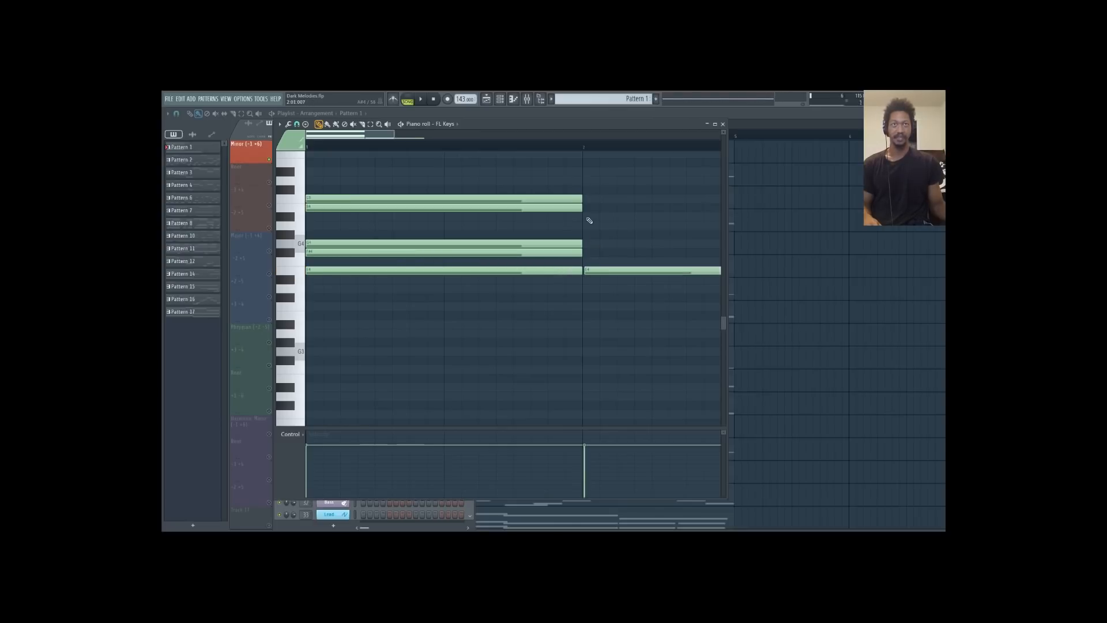
left_click(588, 208)
left_click(593, 199)
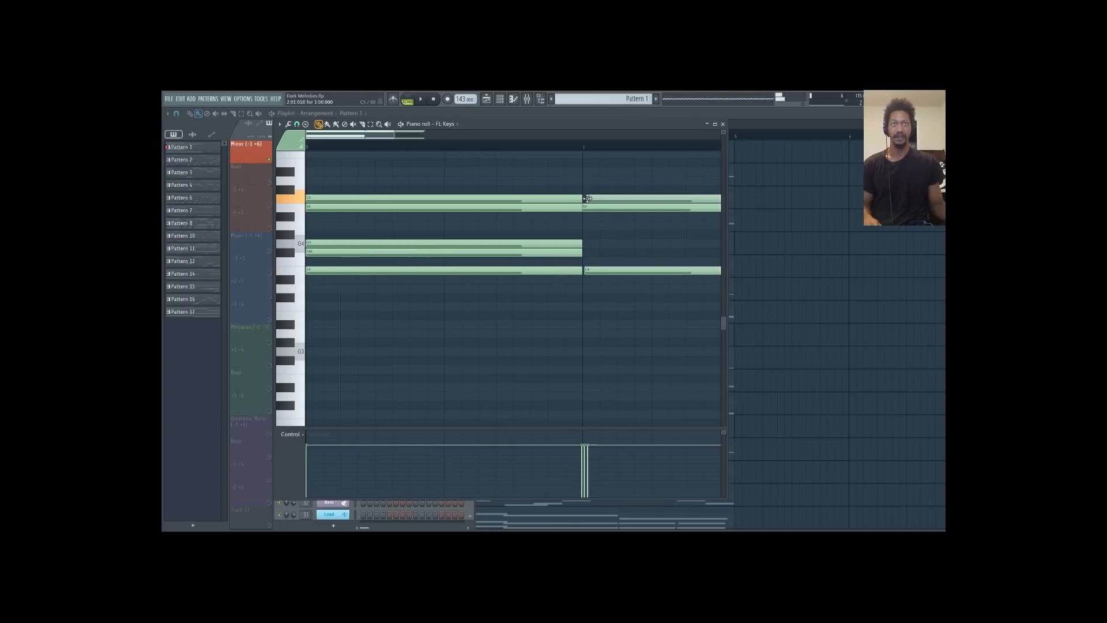
Try adding A4 and D5 one at a time across bar 1, deleting each note
left_click(334, 252)
left_click(320, 244)
left_click(316, 226)
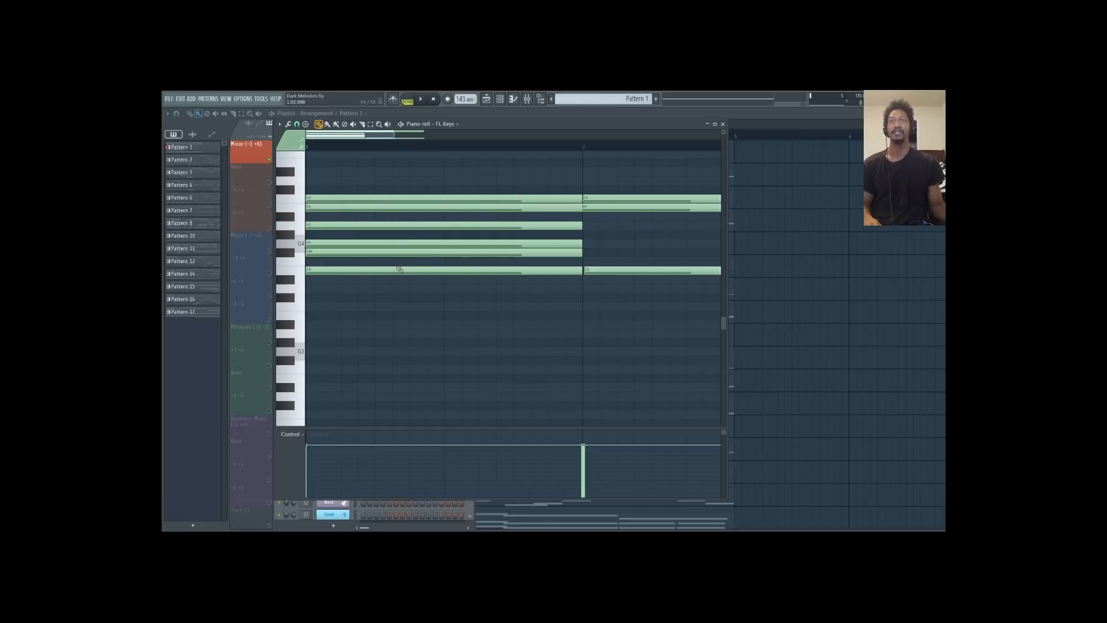
right_click(388, 227)
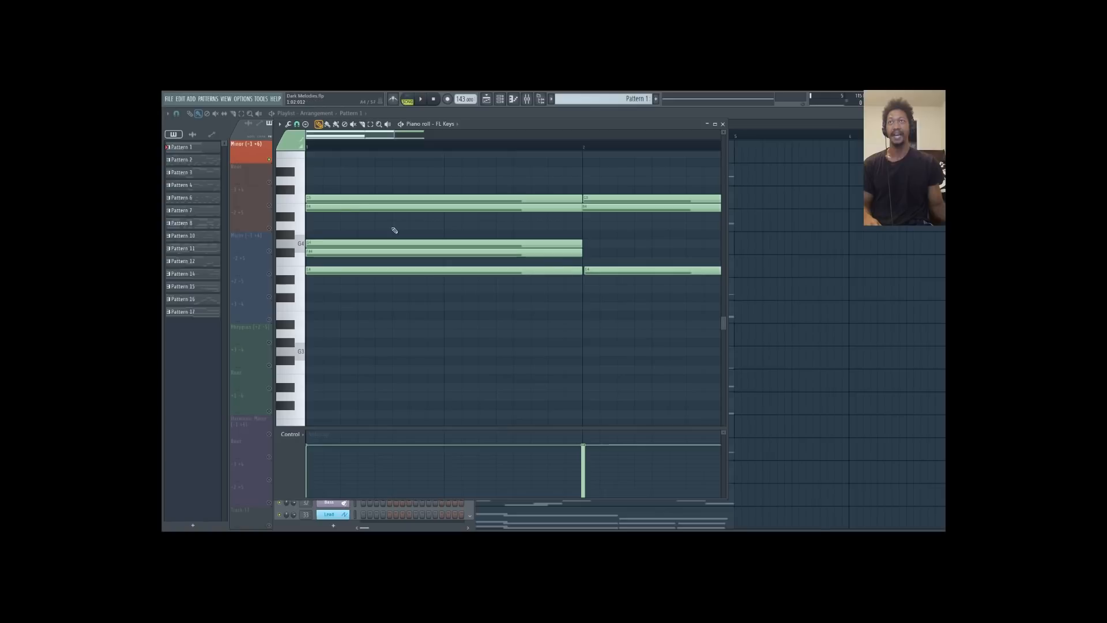
left_click(314, 181)
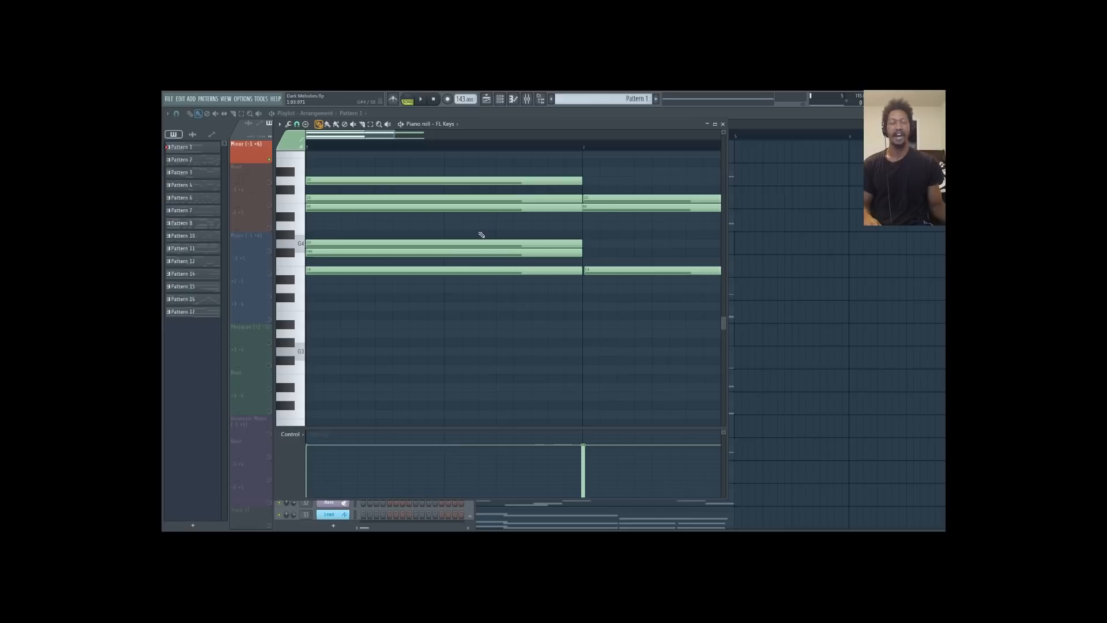
right_click(481, 183)
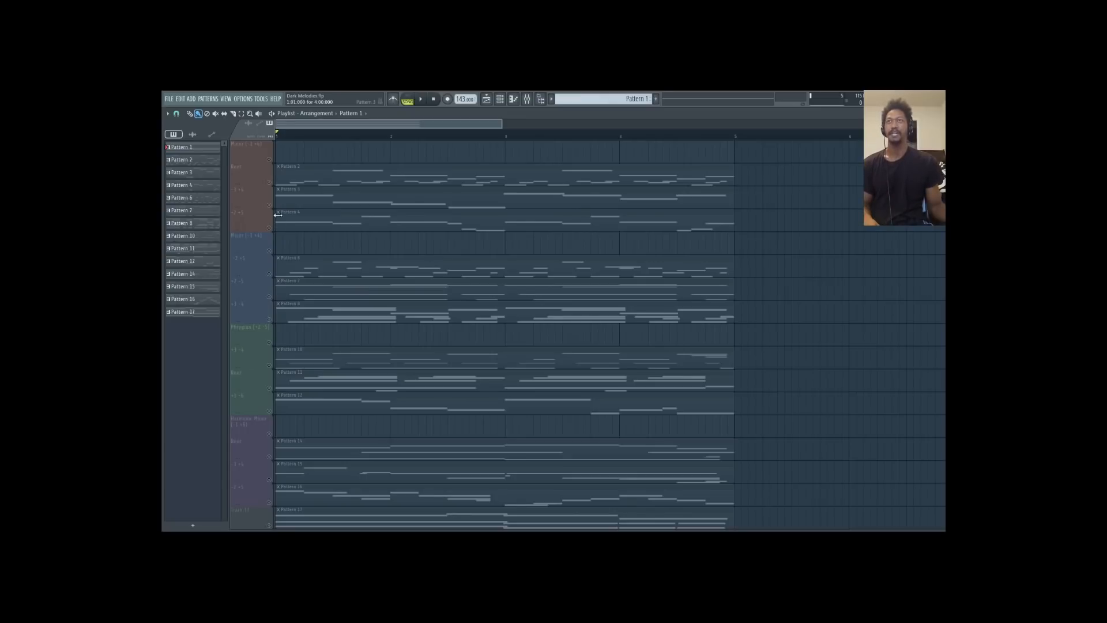
Unmute the Root track in the Minor group and view its Pattern 2 clip in the piano roll
left_click(251, 179)
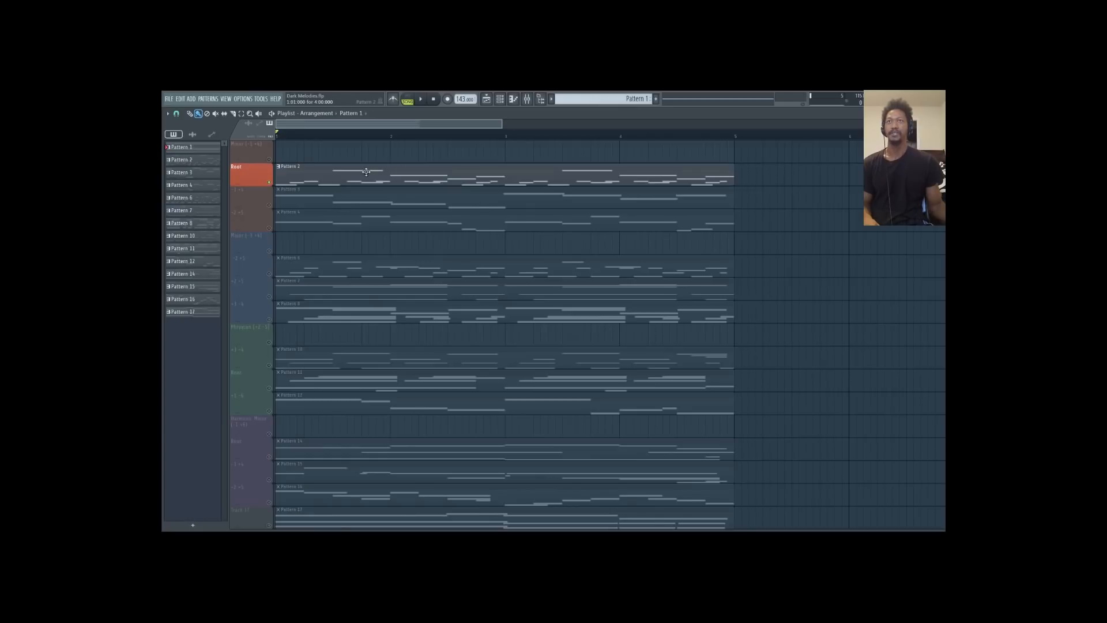
double_click(307, 184)
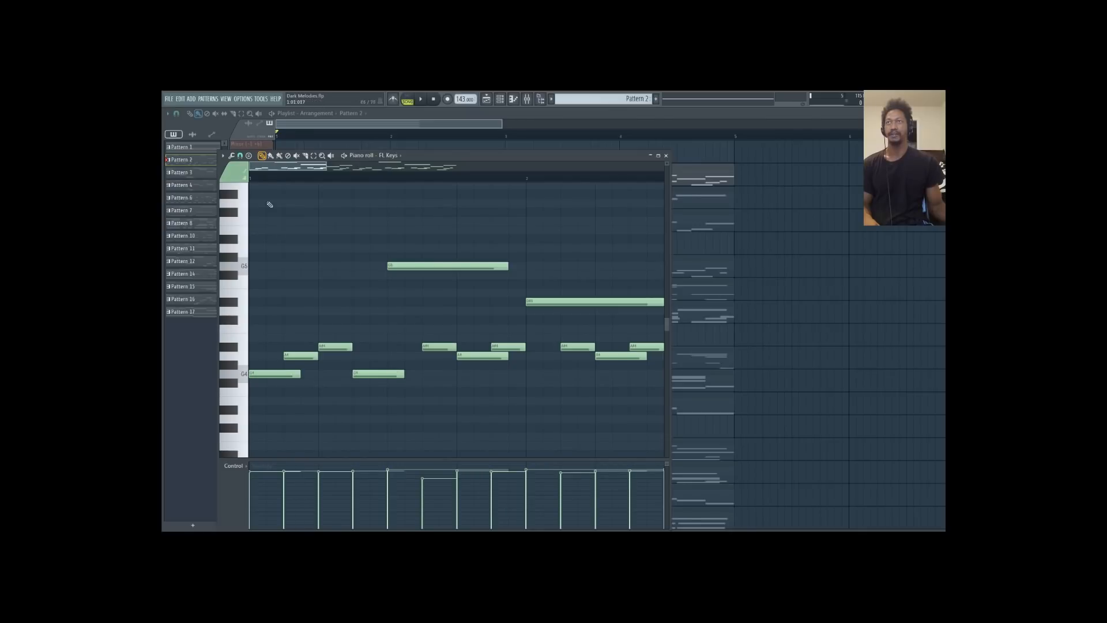
key("Escape")
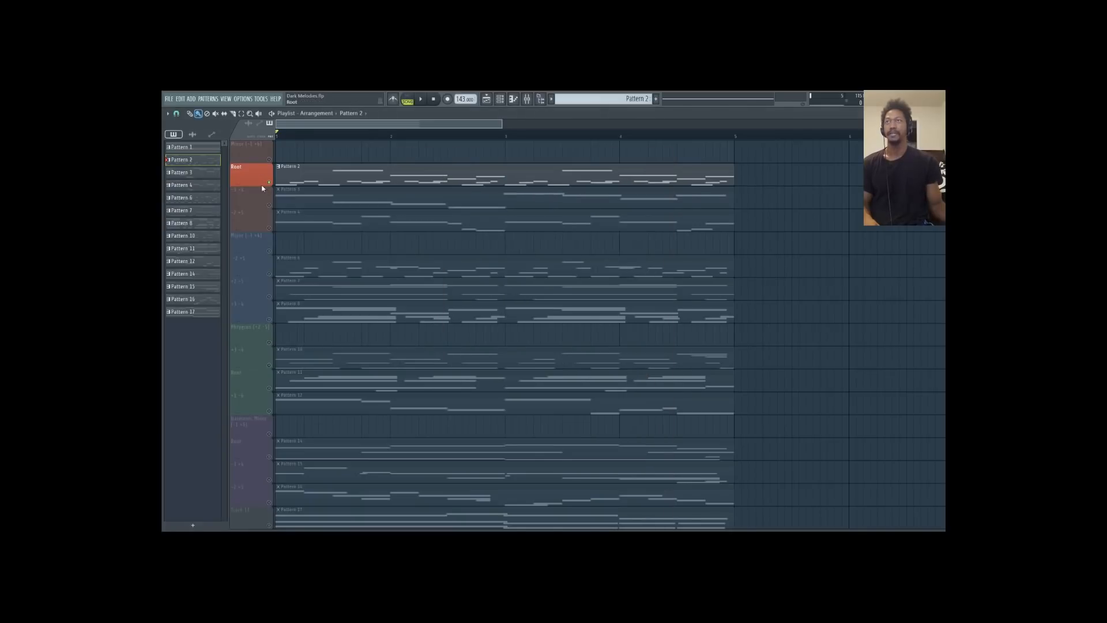
Unmute the "-3 +4" and "-2 +5" tracks and the Minor group's header track
left_click(269, 206)
left_click(270, 228)
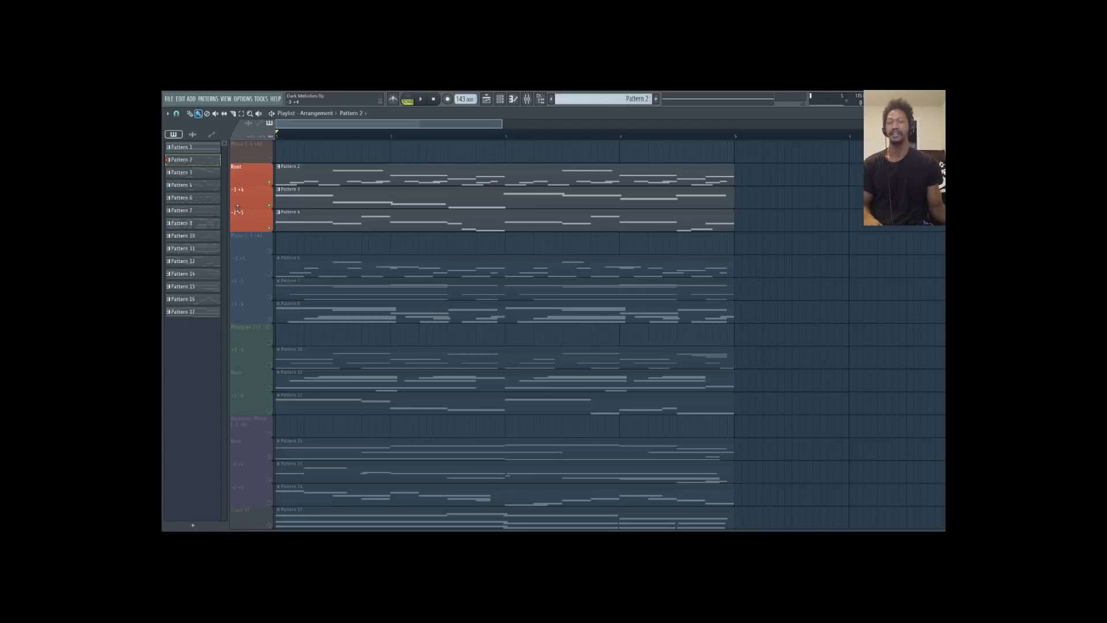
left_click(241, 148)
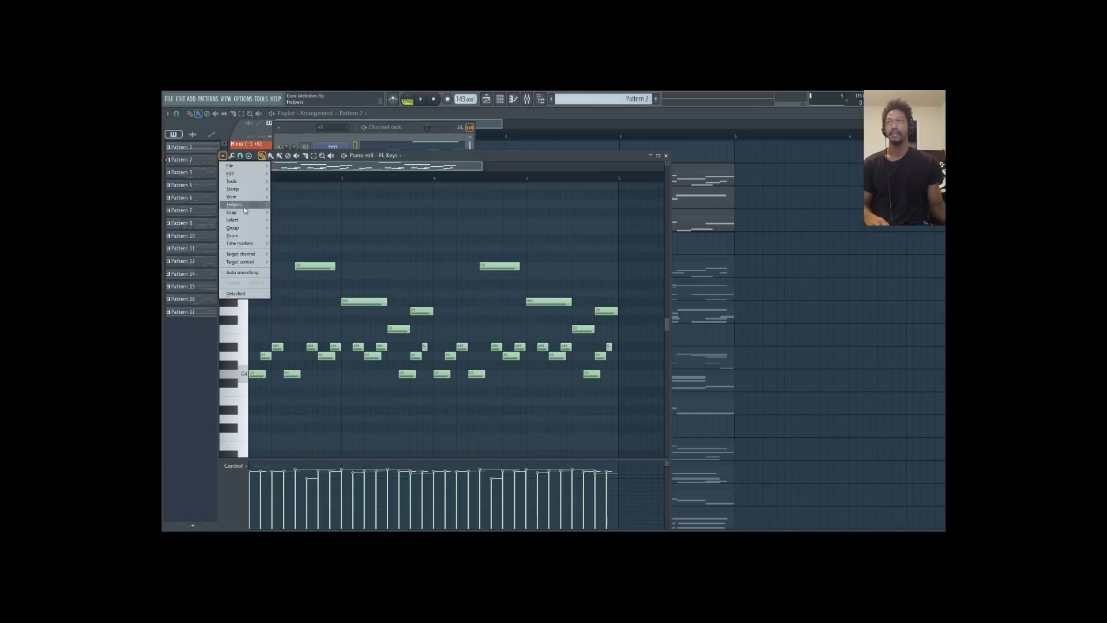
Set the scale highlighting in Pattern 2's piano roll to Minor Natural (Aeolian)
mouse_move(243, 205)
mouse_move(346, 213)
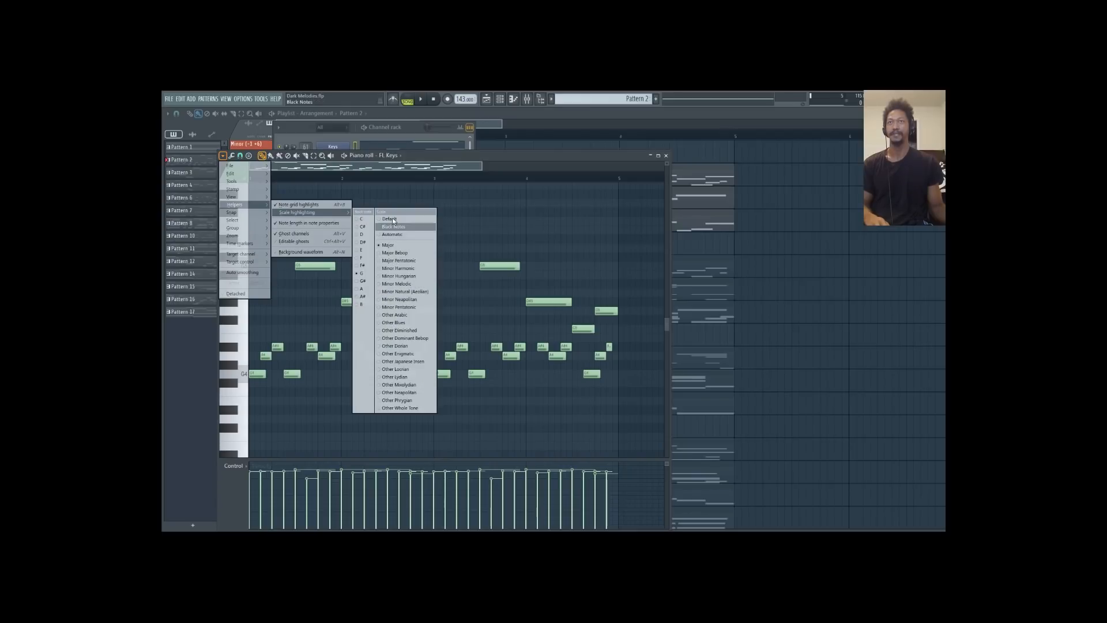
left_click(380, 292)
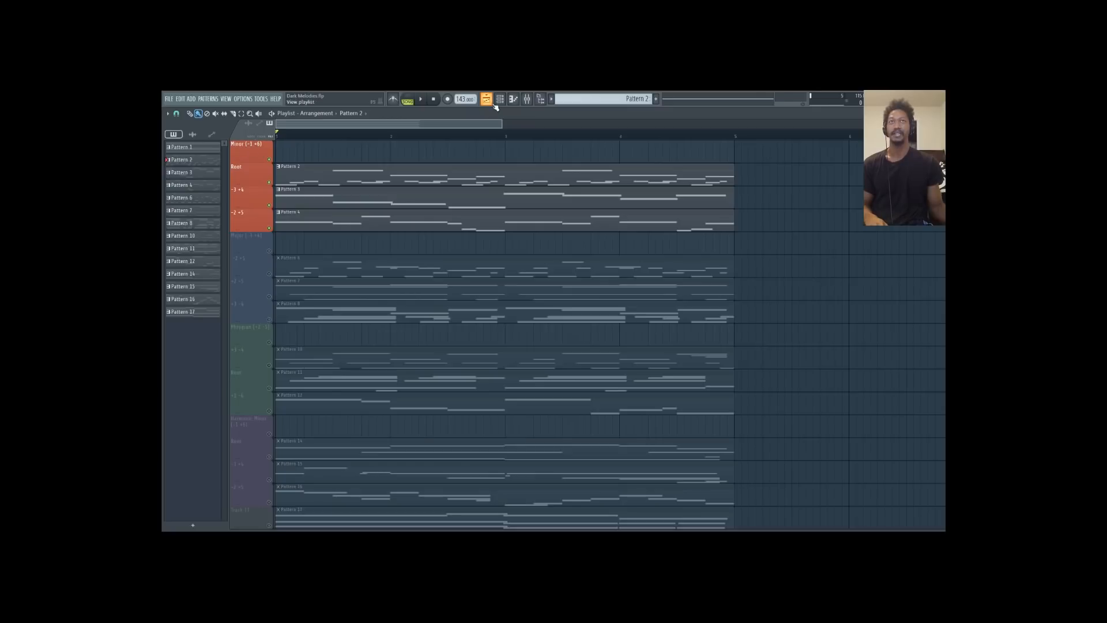
Open Pattern 2's piano roll over the playlist and audition the F5 and F4 keys
left_click(513, 101)
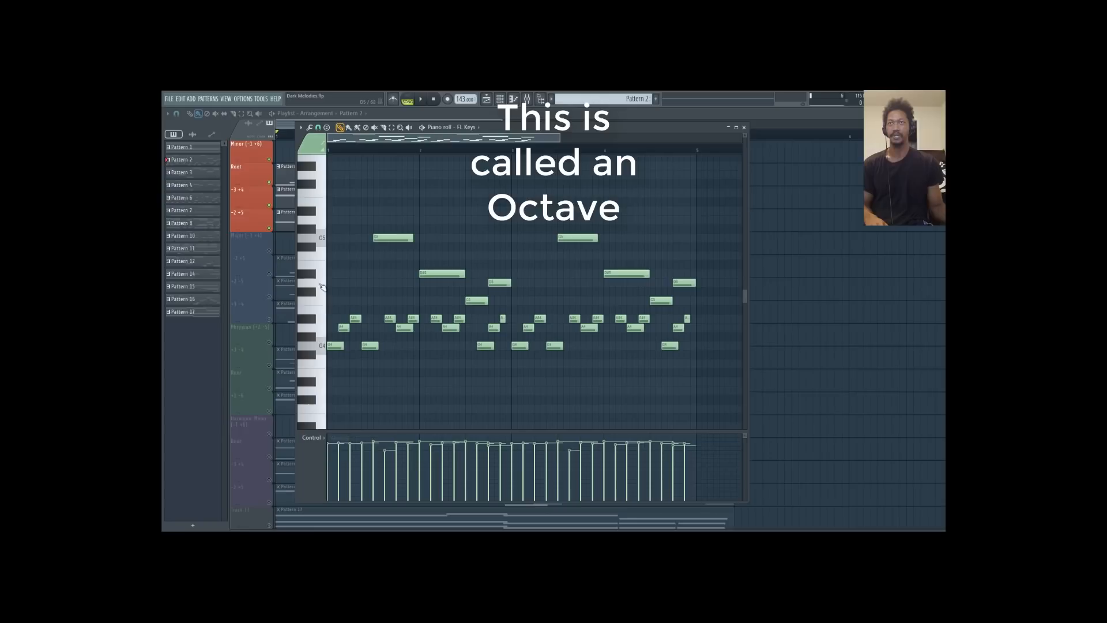
left_click(321, 258)
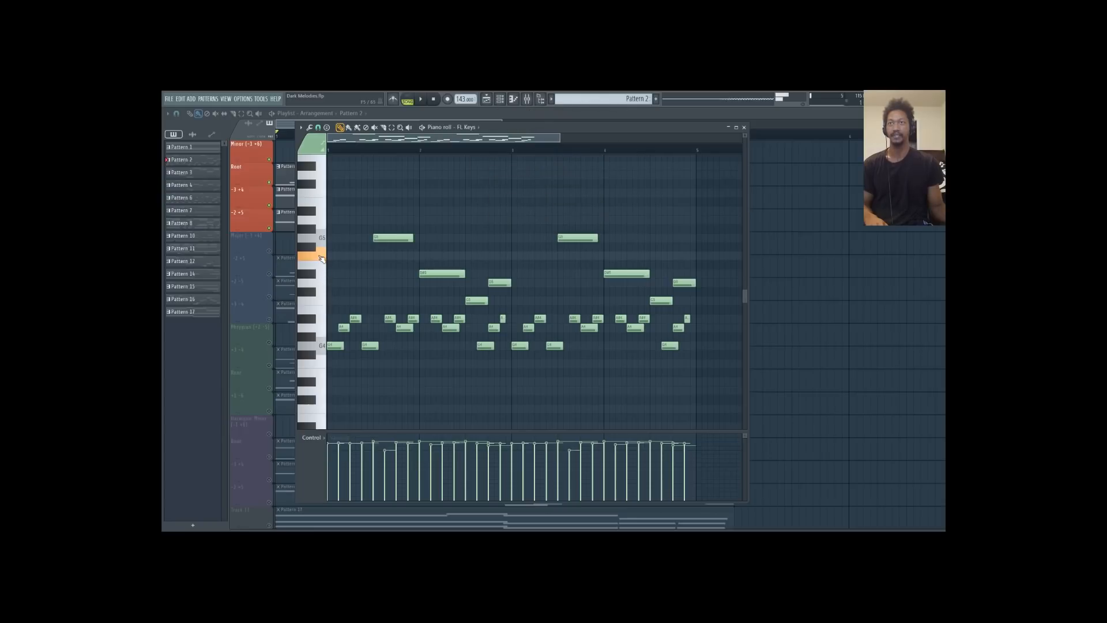
left_click(325, 362)
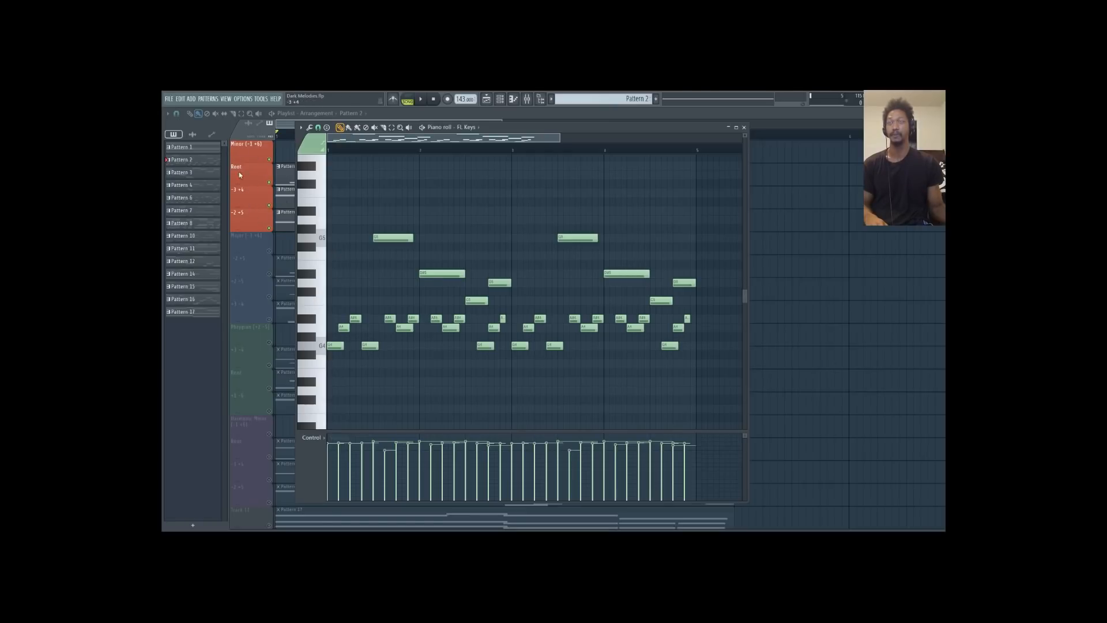
Mute the "-3 +4" and "-2 +5" tracks and audition the F5 key in Pattern 2's piano roll
left_click(254, 204)
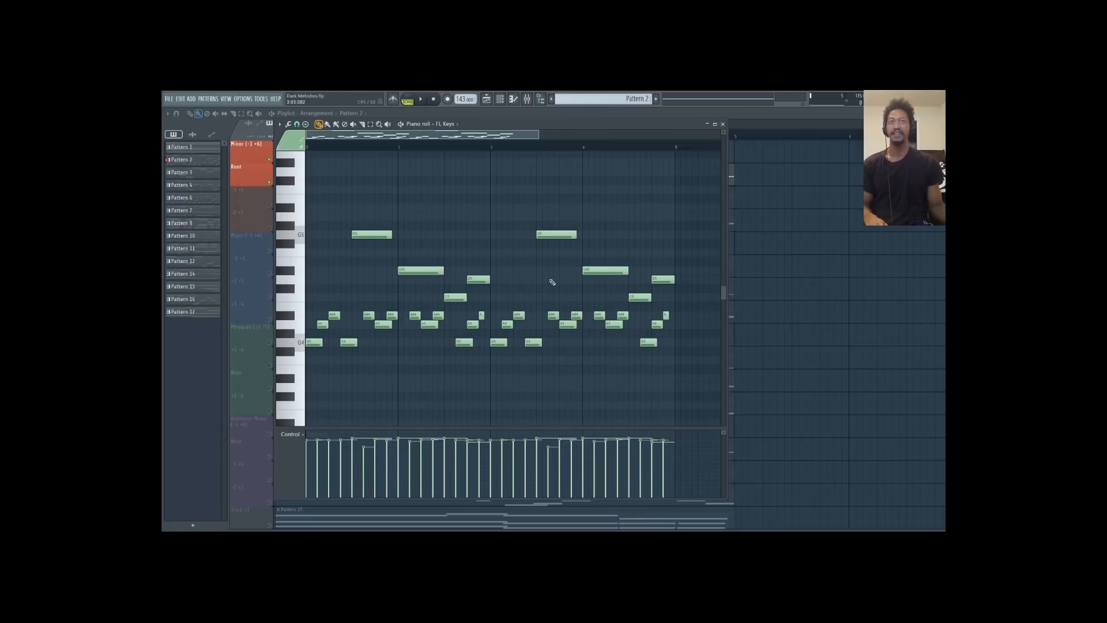
left_click(299, 254)
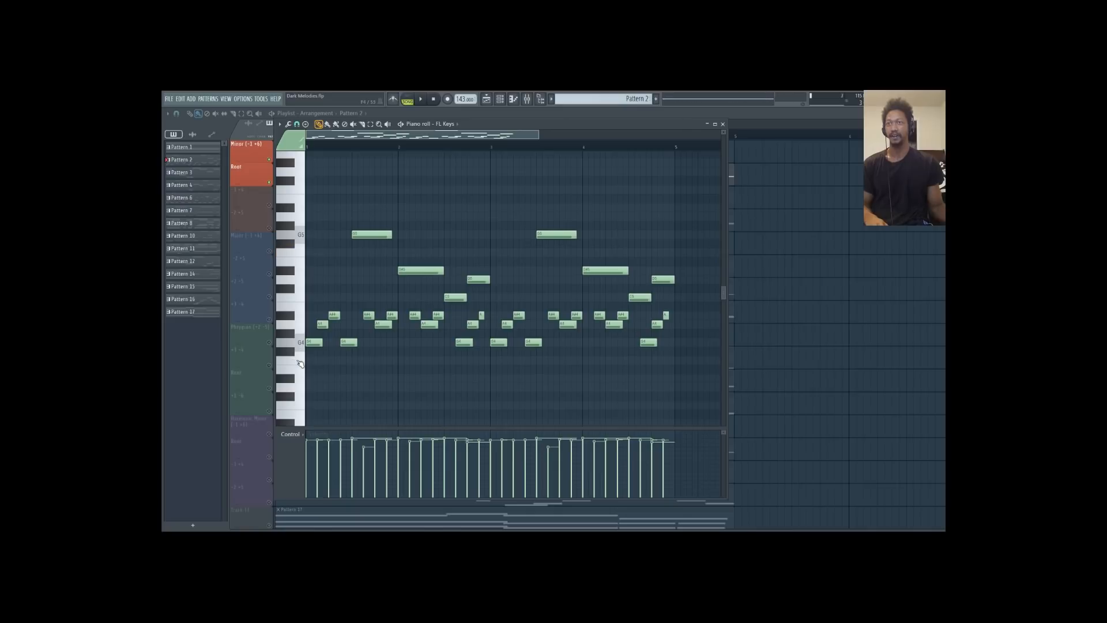
Audition the F4 key in Pattern 2's piano roll and play back the Root melody
left_click(299, 362)
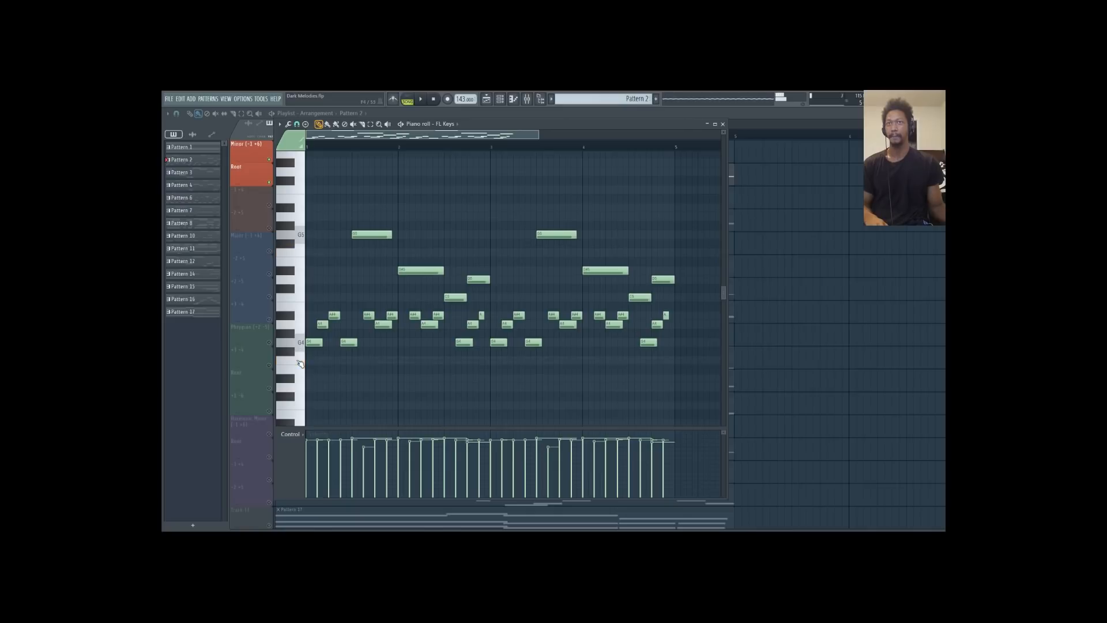
left_click(421, 101)
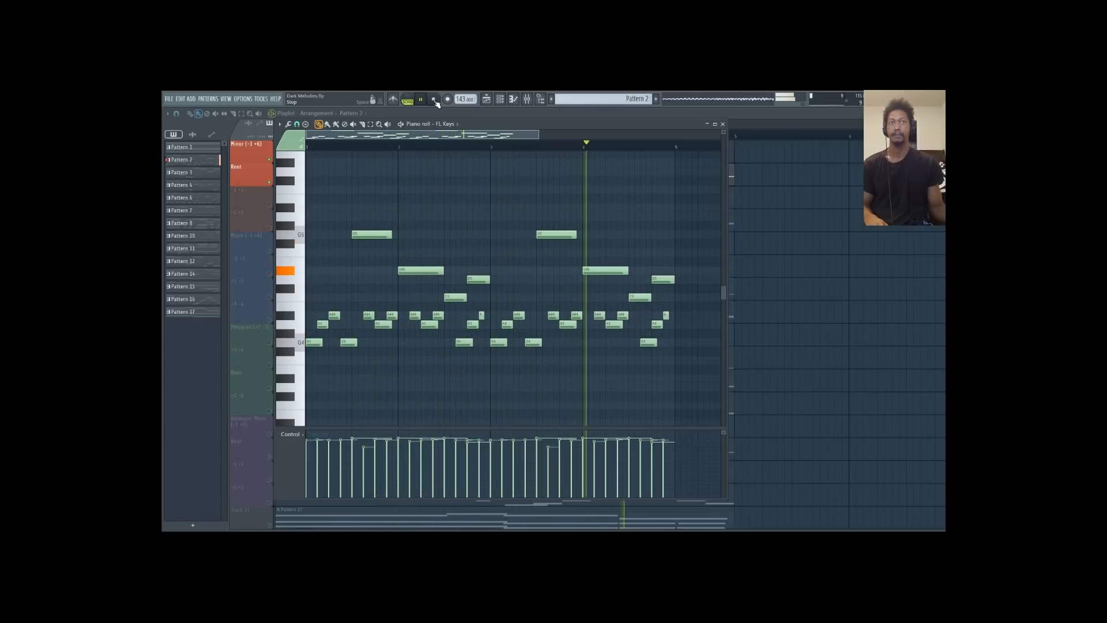
left_click(433, 99)
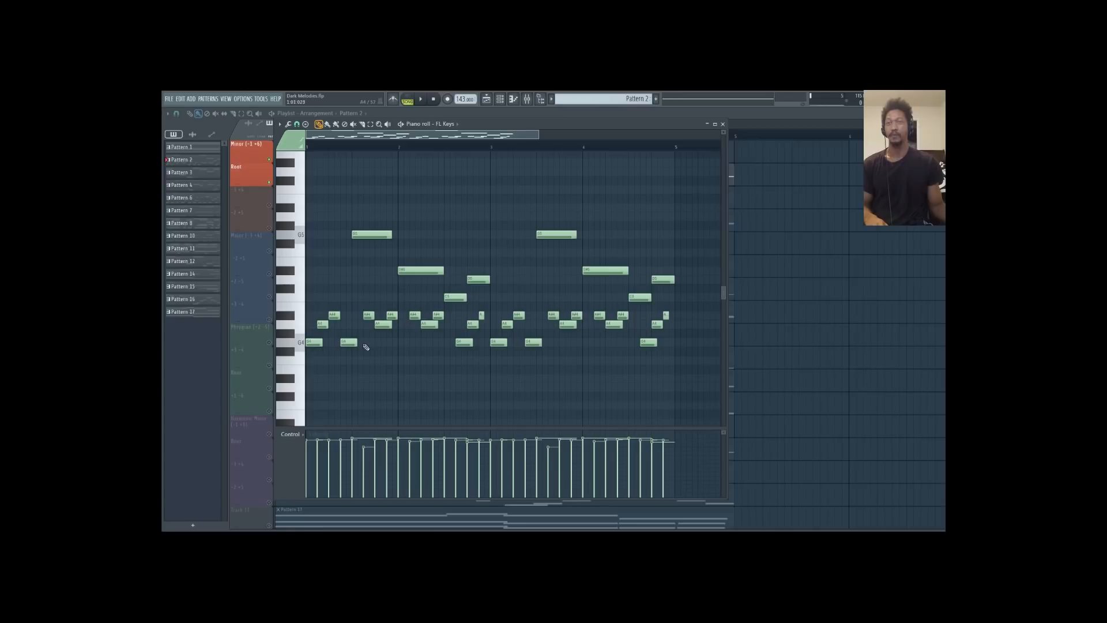
Mute the Minor group's Root track, unmute the "-3 +4" track and open Pattern 3's piano roll
left_click(269, 183)
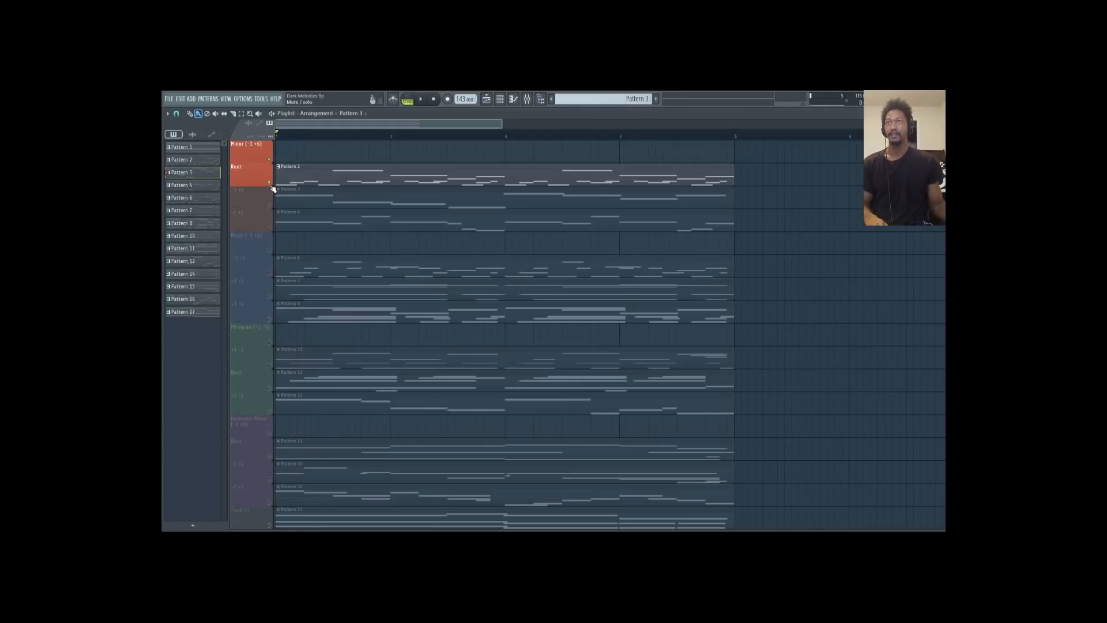
left_click(270, 205)
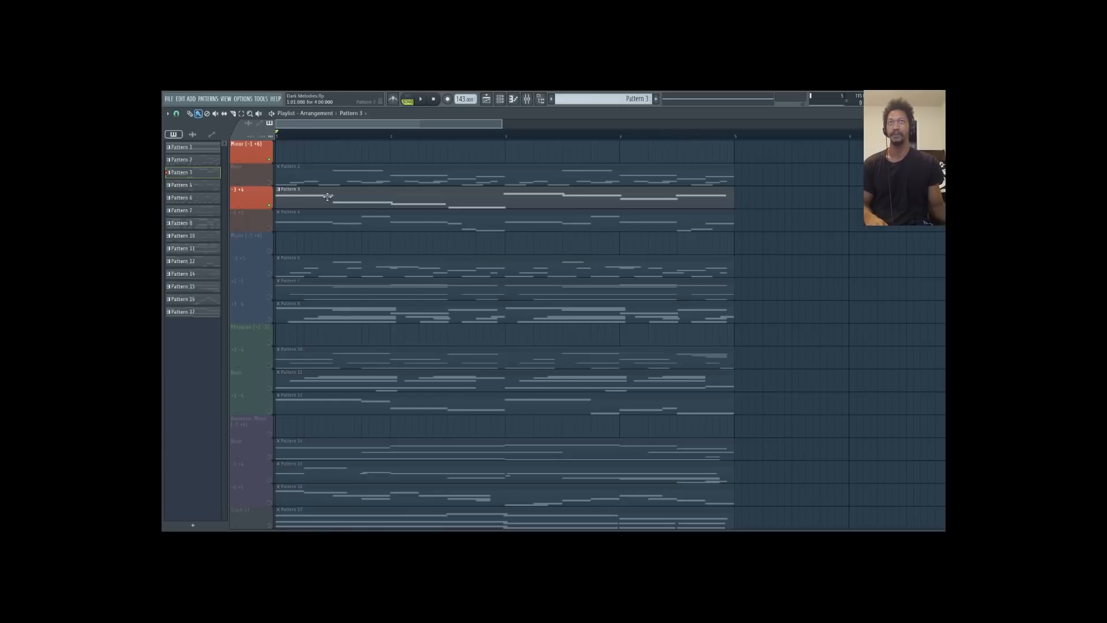
double_click(295, 201)
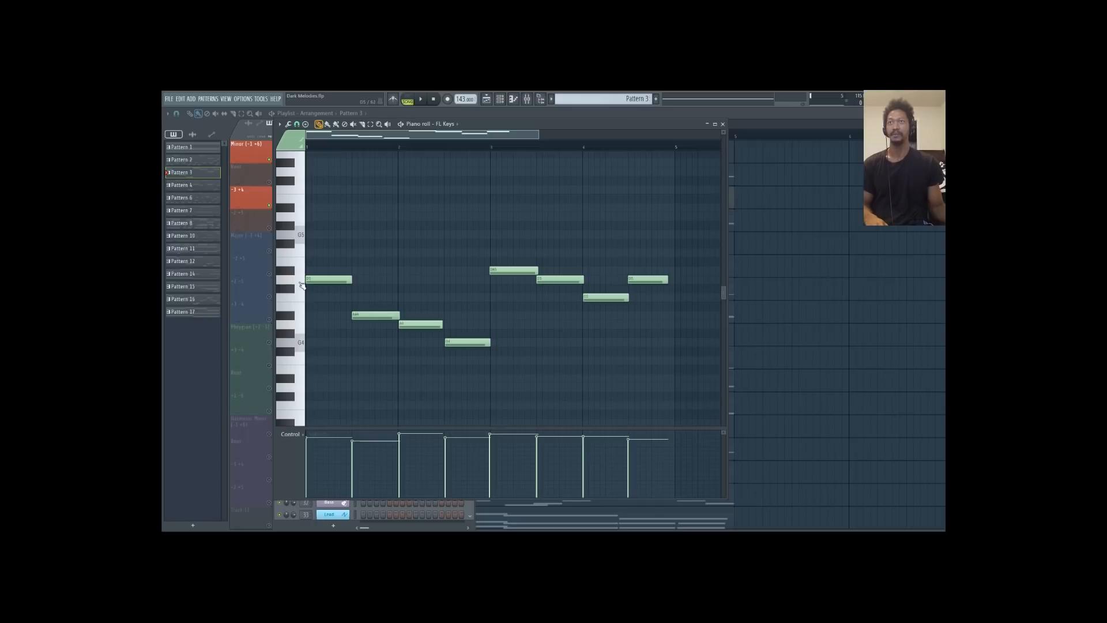
Play Pattern 3's melody twice, auditioning the F5 and F4 keys between the two playbacks
key("space")
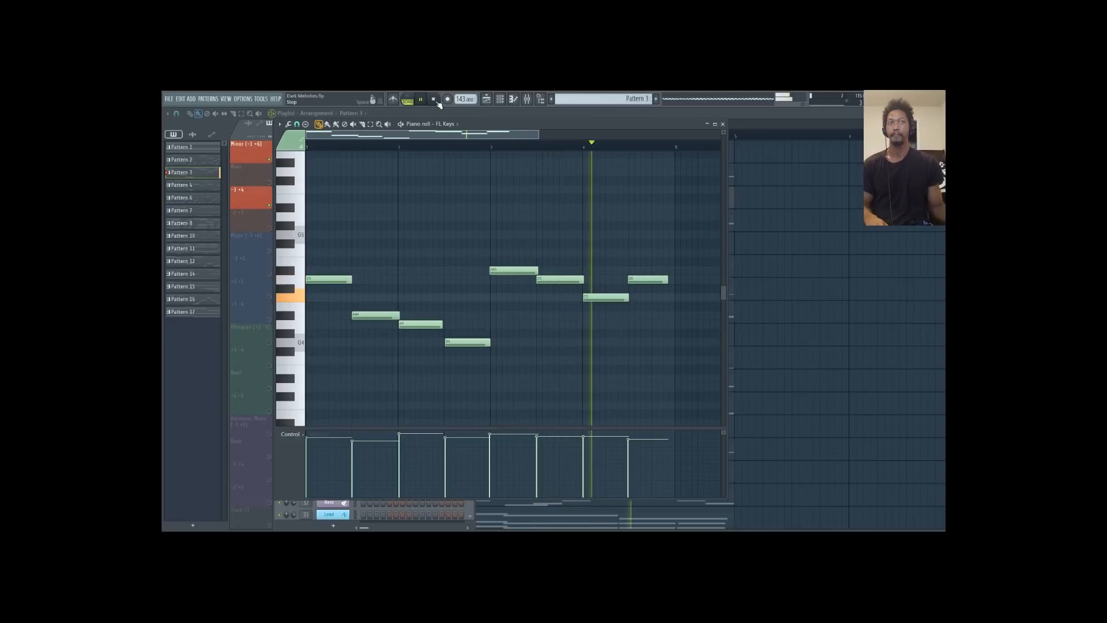
left_click(435, 101)
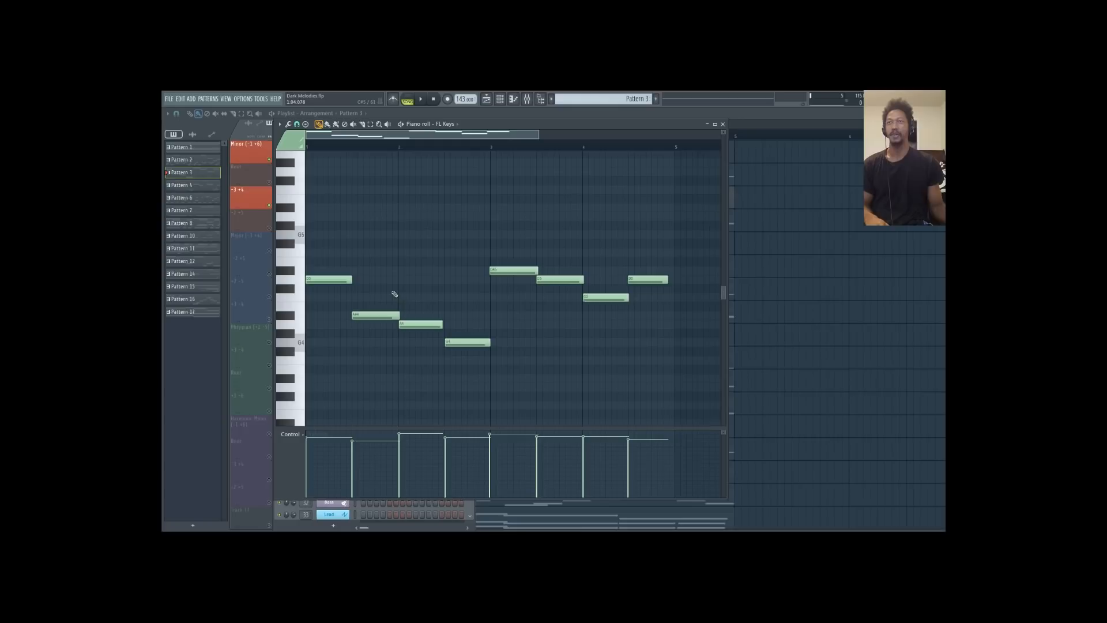
left_click(300, 254)
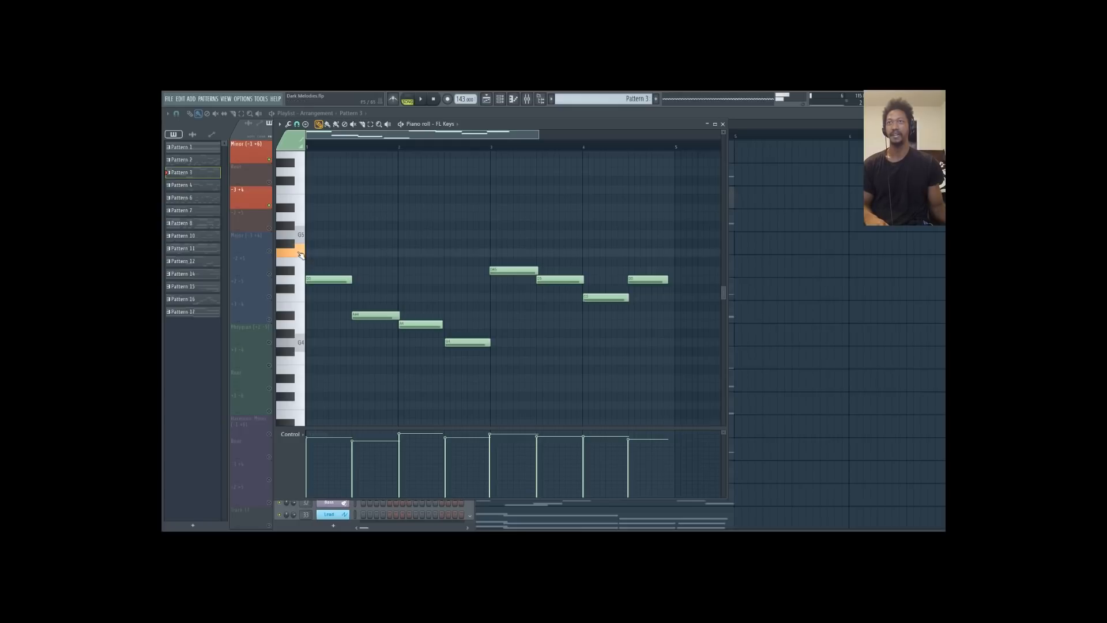
left_click(301, 362)
left_click(420, 99)
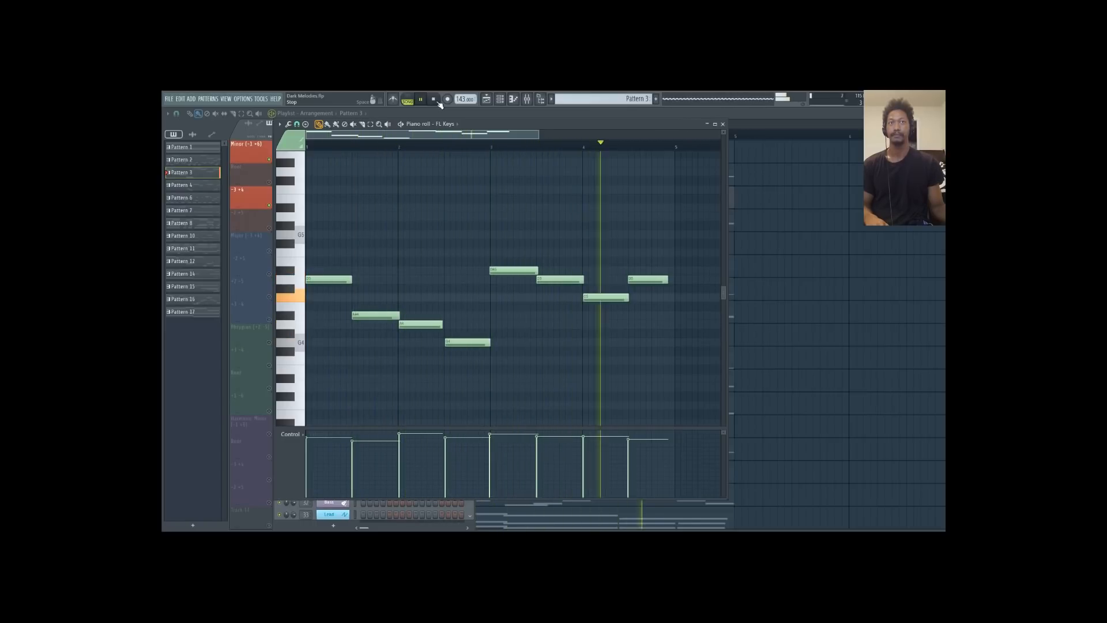
left_click(435, 100)
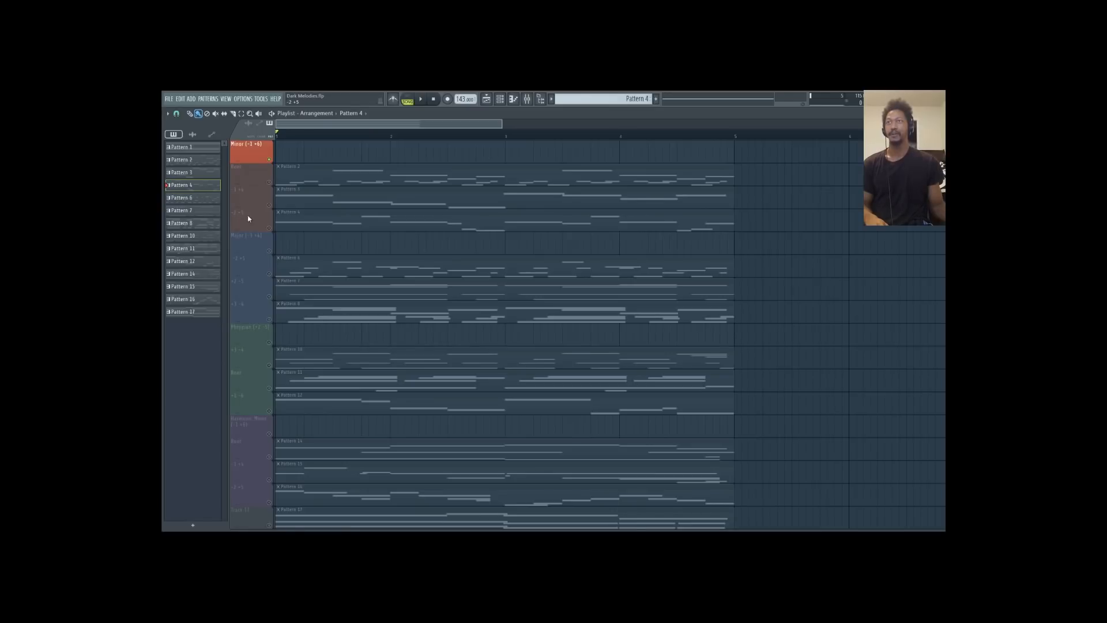
Unmute the Minor group's "-2 +5" track and play Pattern 4 with its piano roll open
left_click(269, 228)
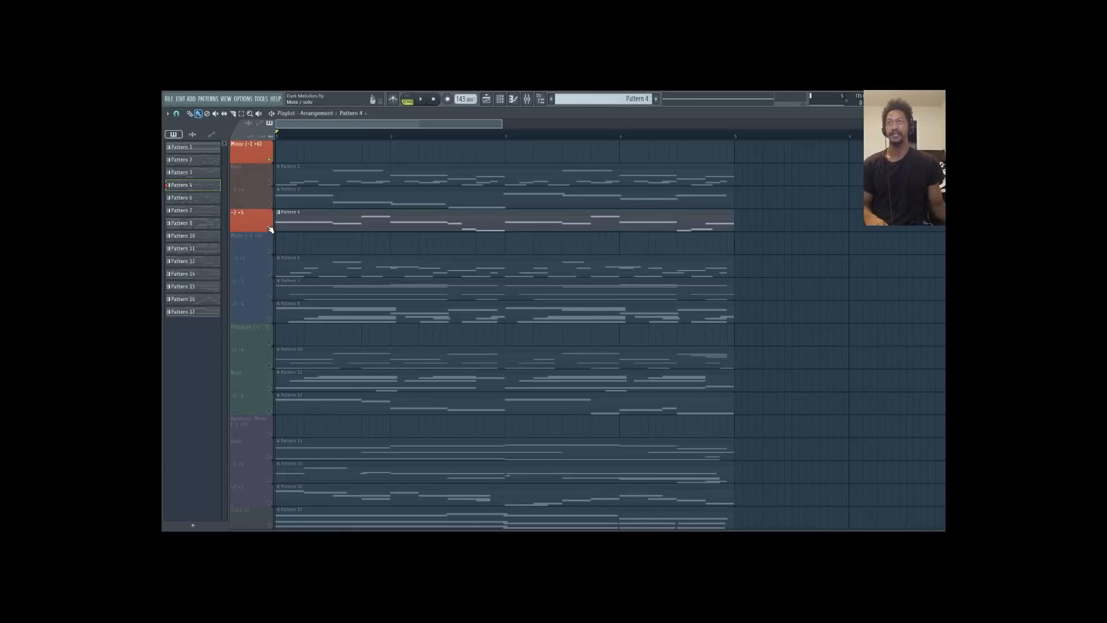
double_click(306, 225)
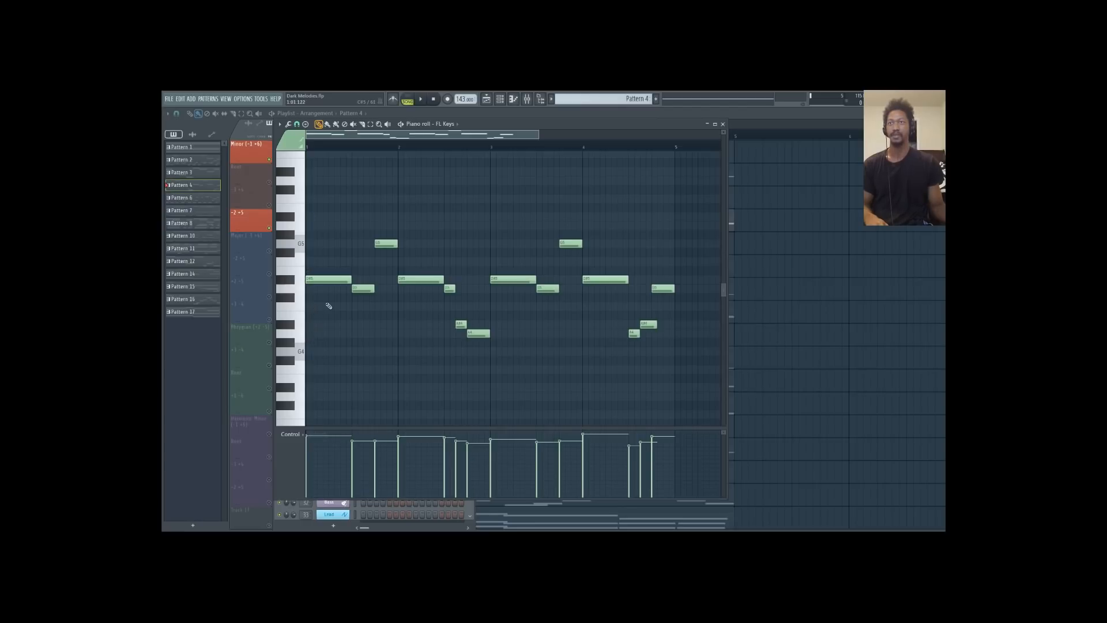
key("space")
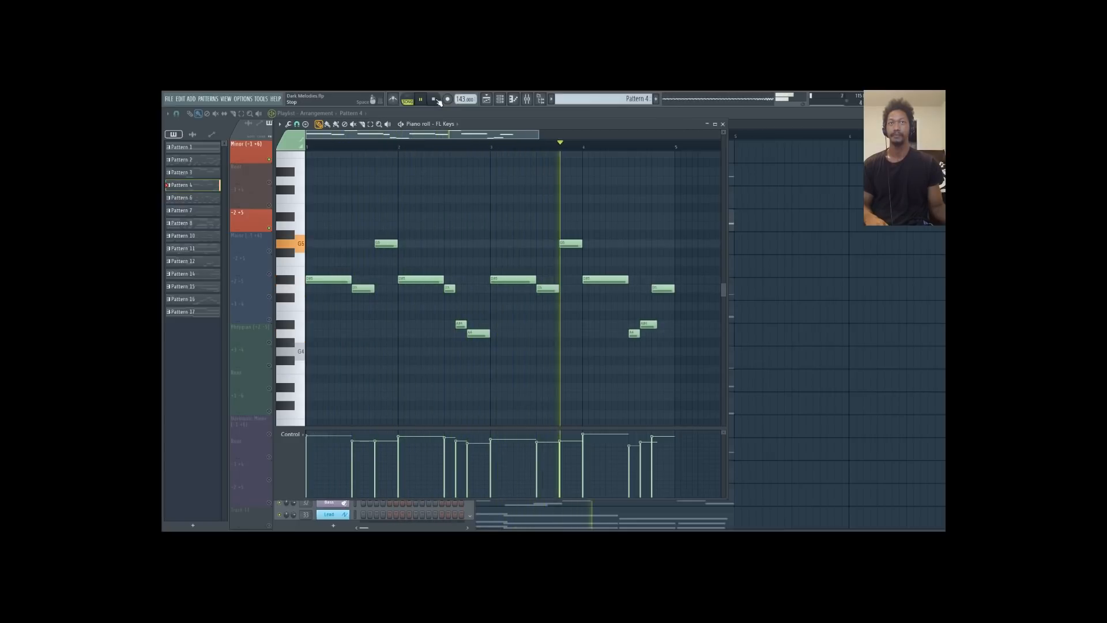
left_click(436, 99)
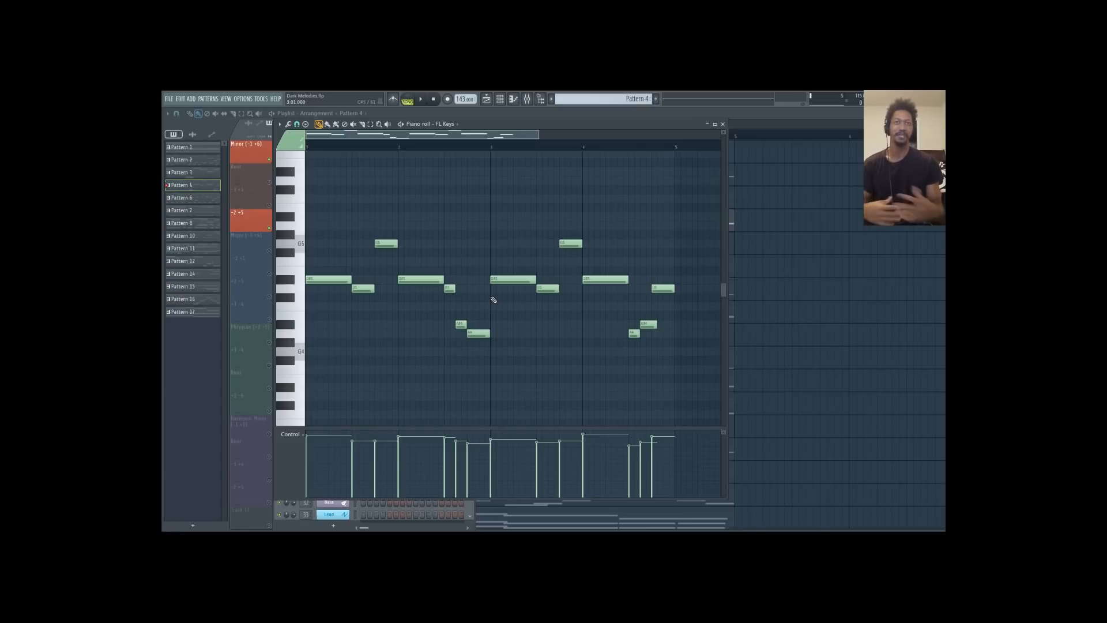
Return to the playlist, make Root the only active melody track in the Minor group and play it briefly
left_click(244, 179)
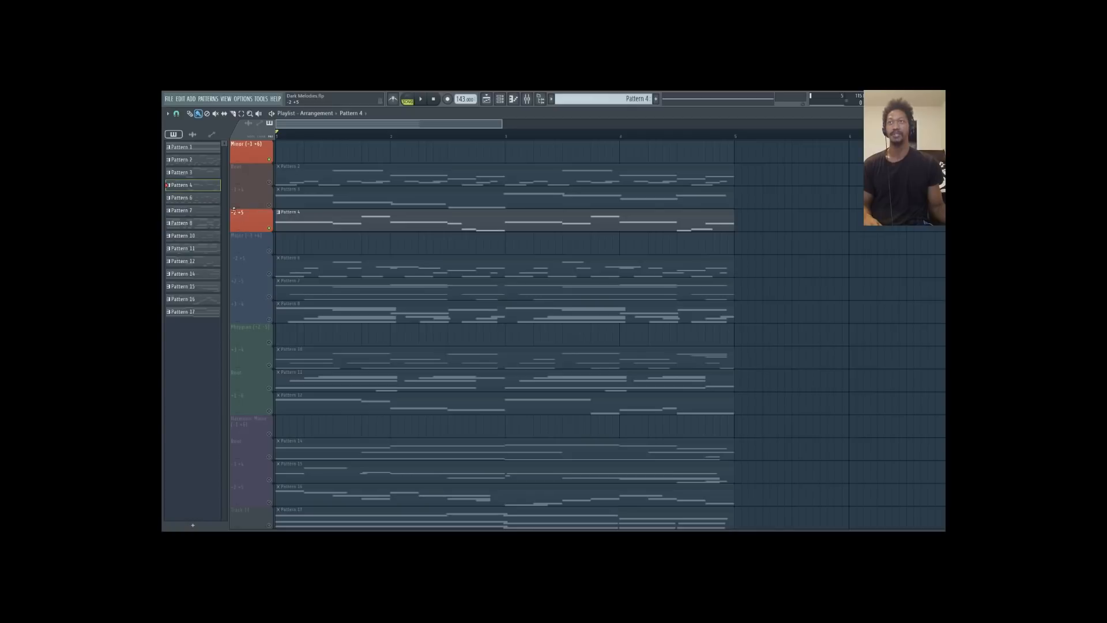
left_click(250, 173)
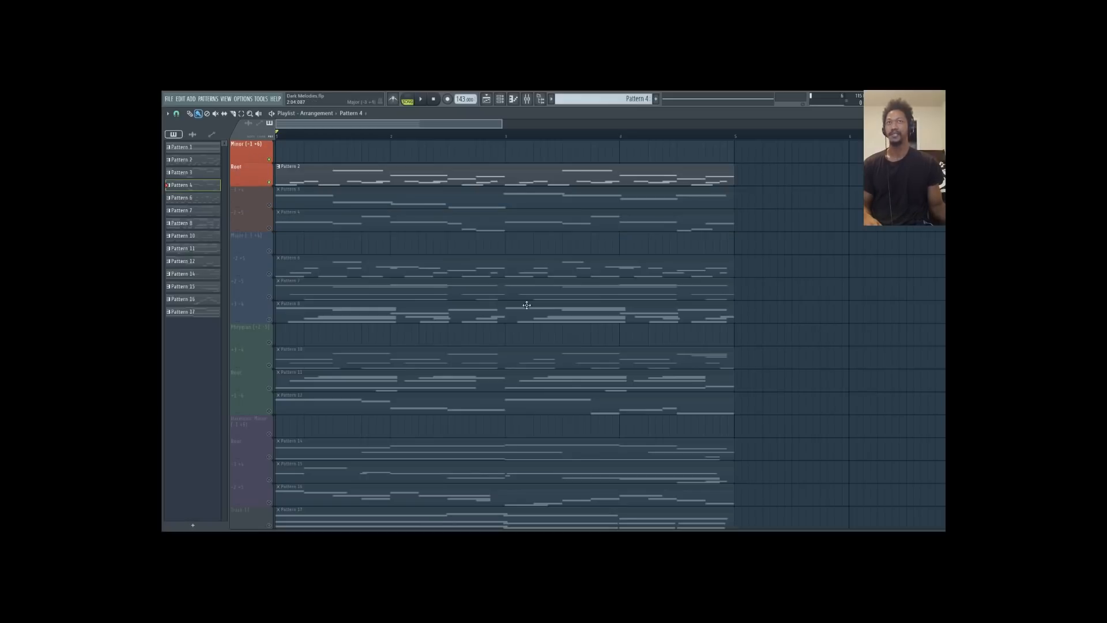
left_click(423, 100)
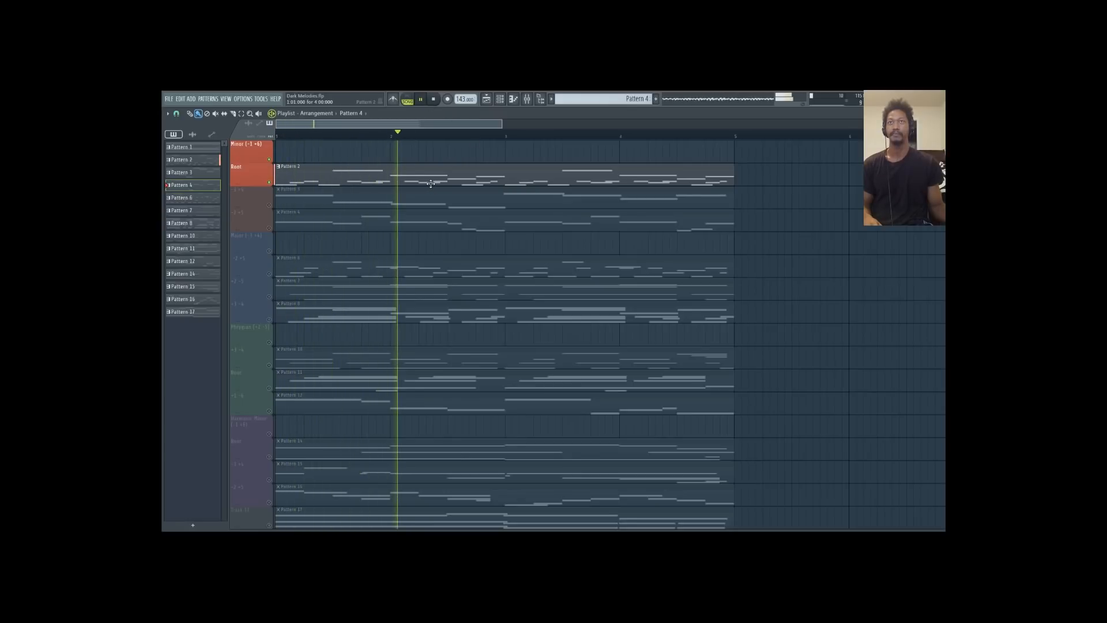
left_click(435, 102)
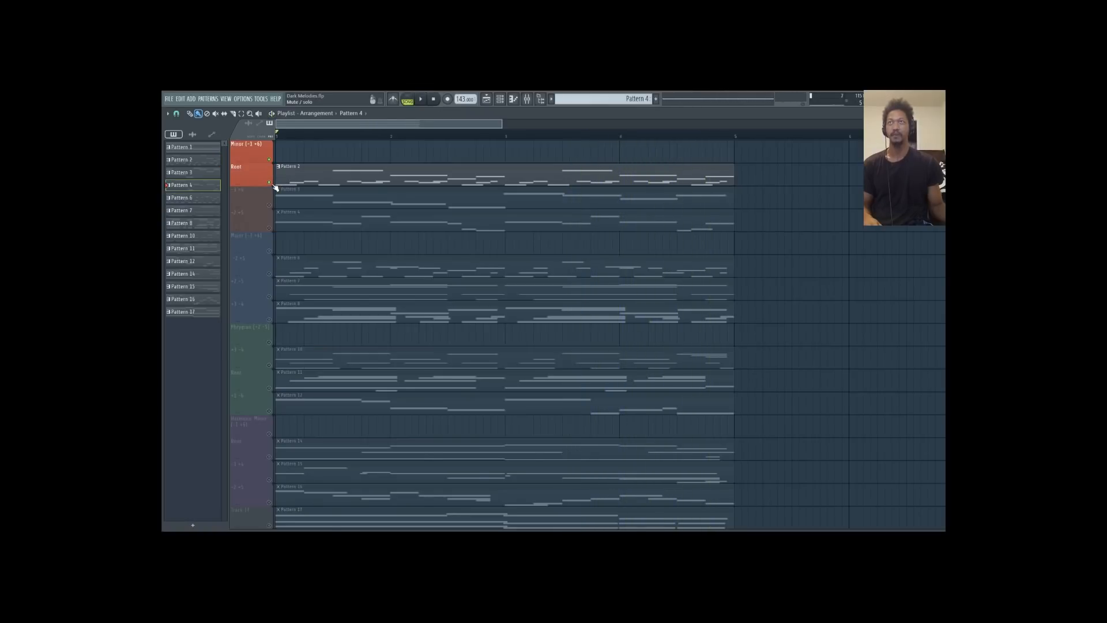
Mute the Root track and play the Minor group's "-3 +4" and "-2 +5" tracks one at a time
left_click(269, 183)
left_click(269, 205)
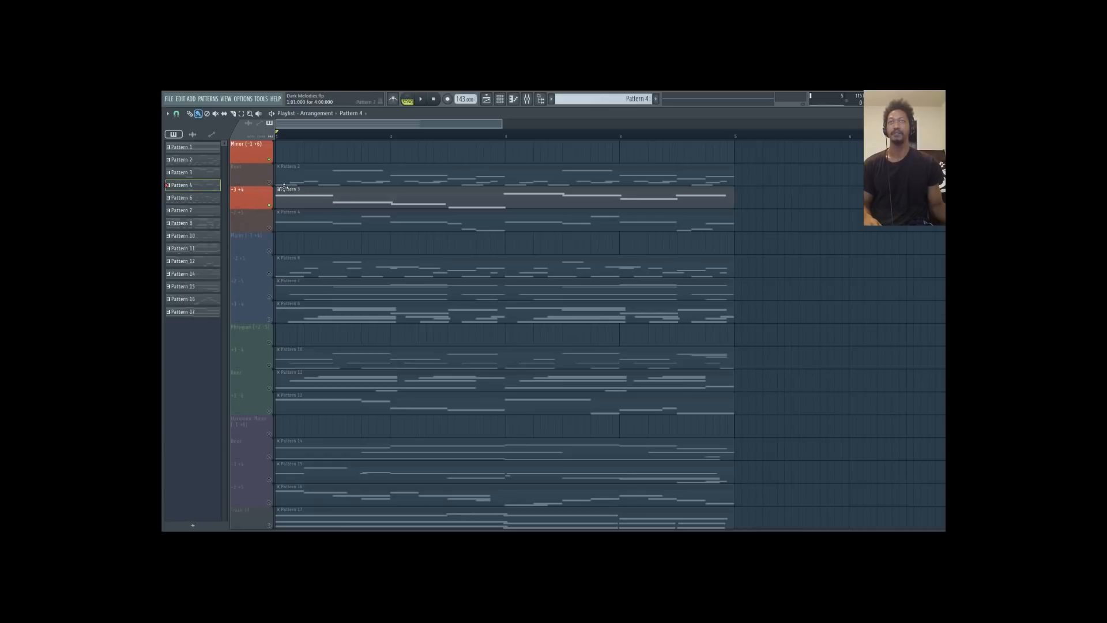
left_click(422, 100)
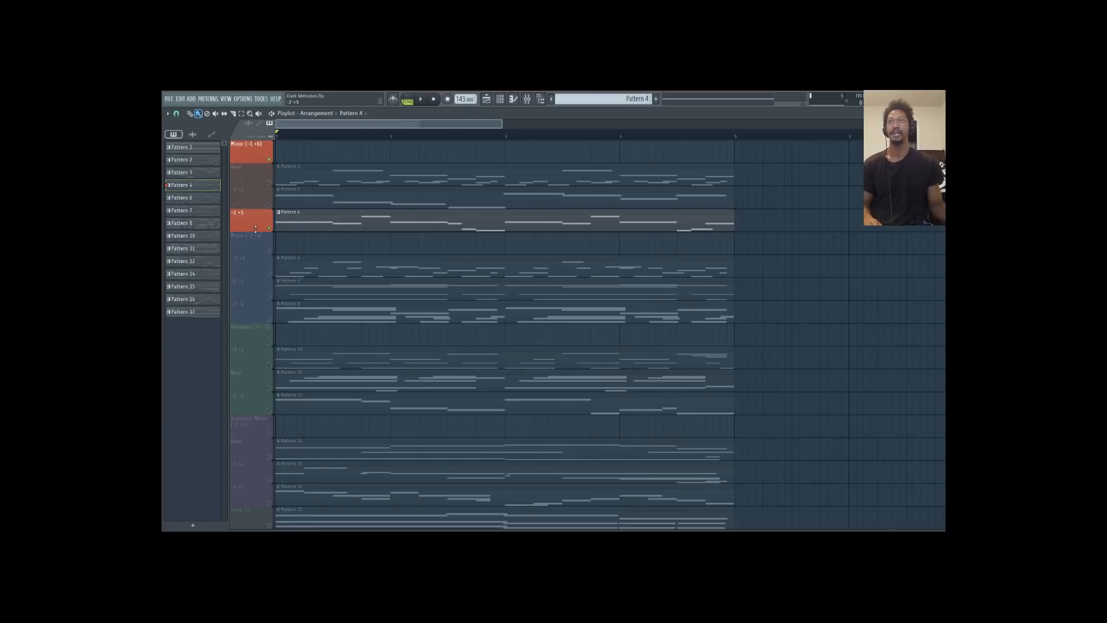
key("space")
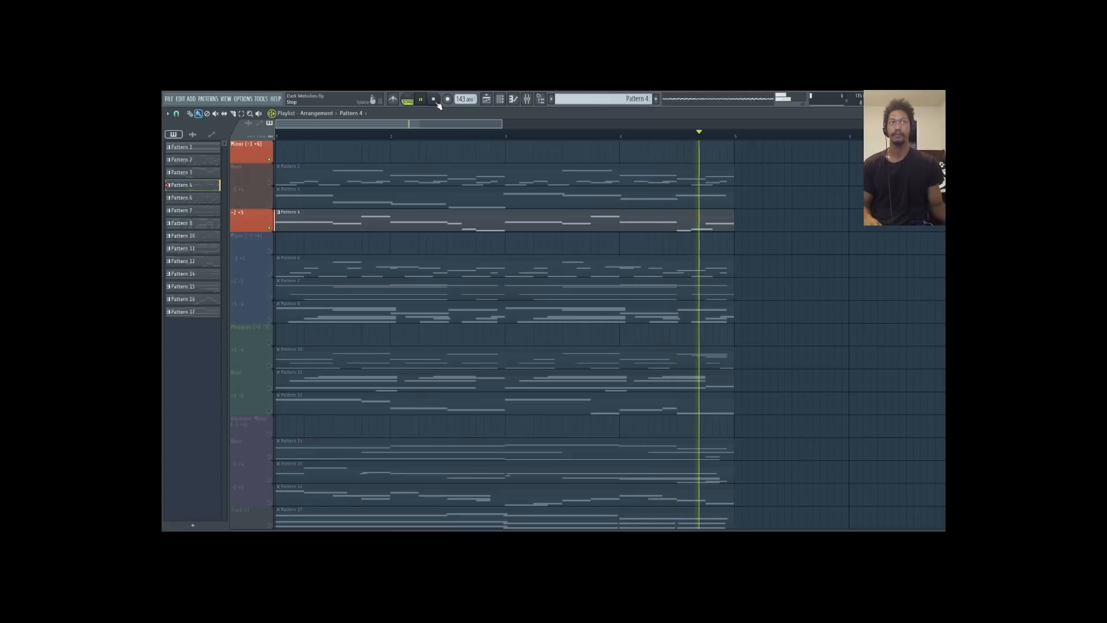
left_click(436, 102)
Switch from the Minor group to the Major header track and set the scale highlighting in Pattern 1's piano roll to Major
left_click(235, 239)
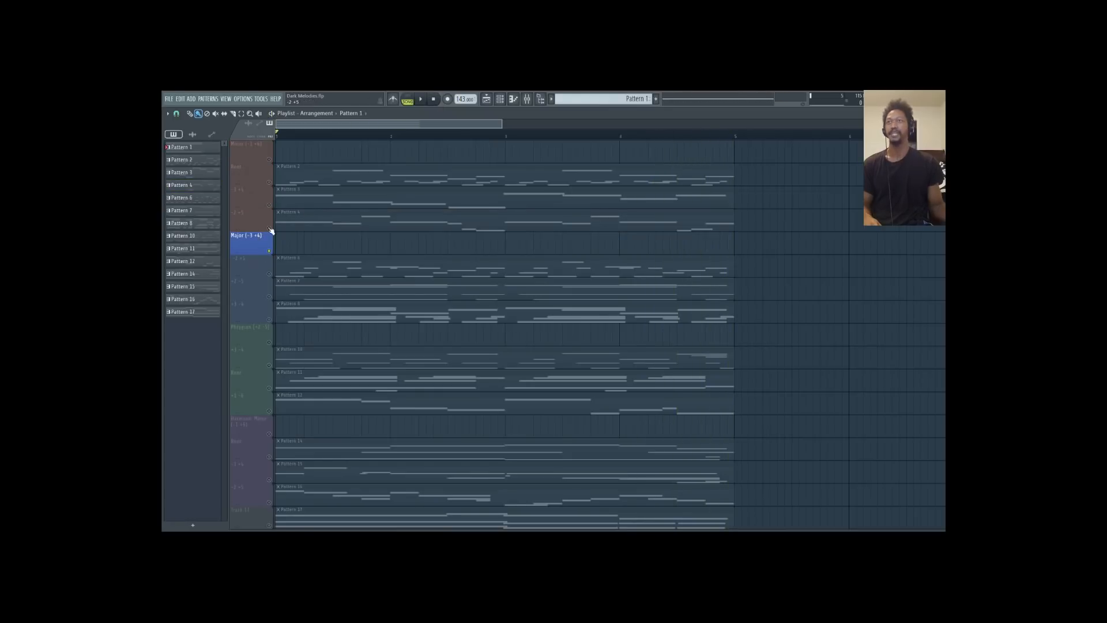
key("F7")
left_click(279, 124)
mouse_move(303, 183)
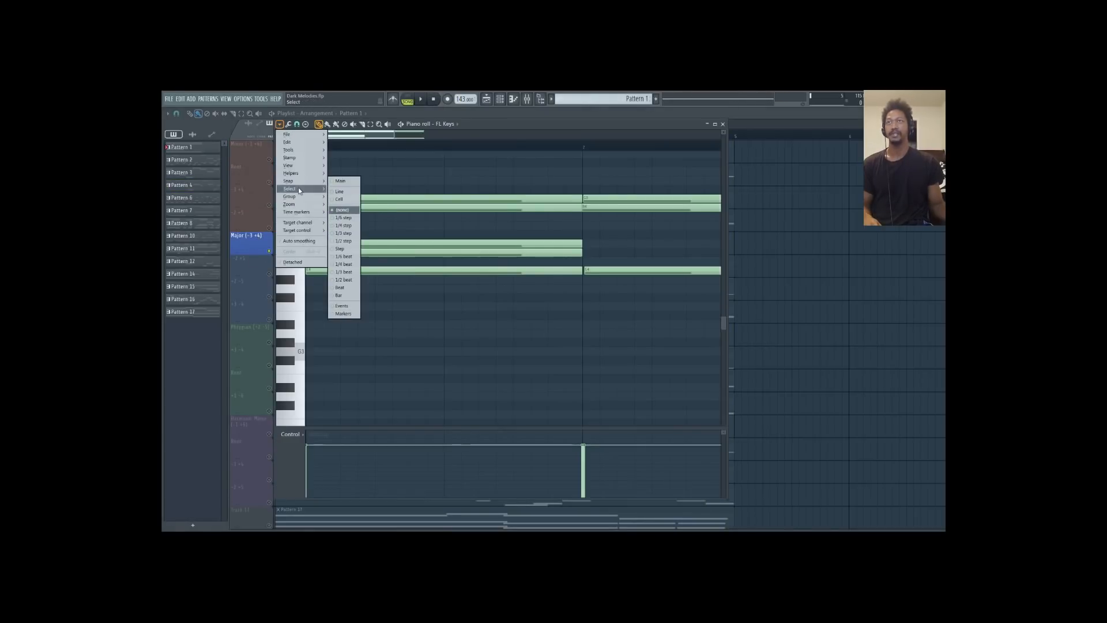
mouse_move(358, 183)
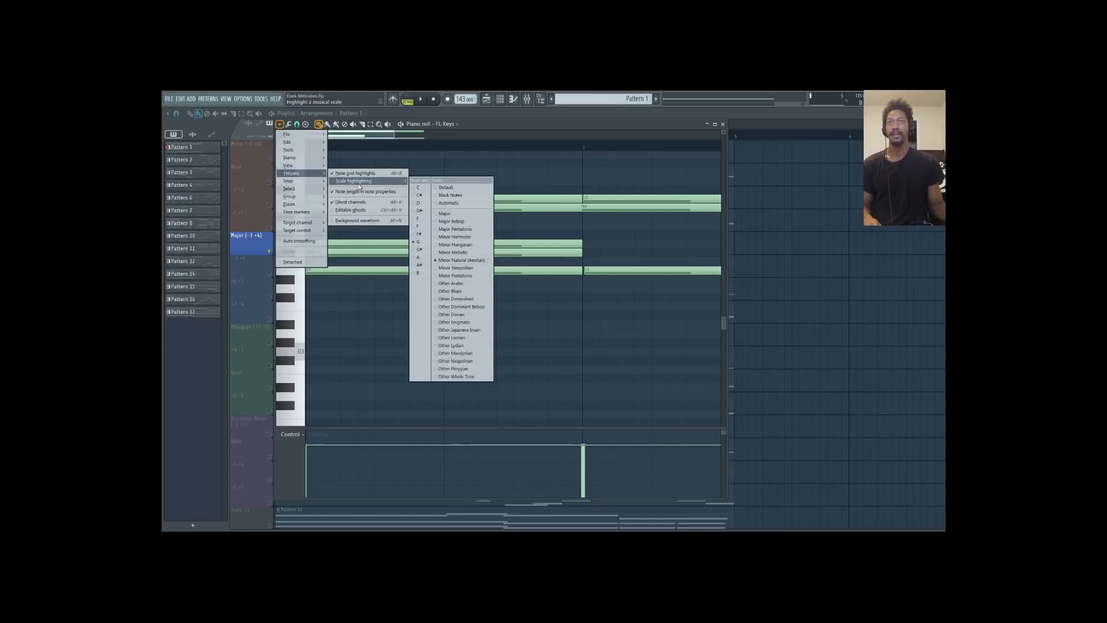
left_click(442, 217)
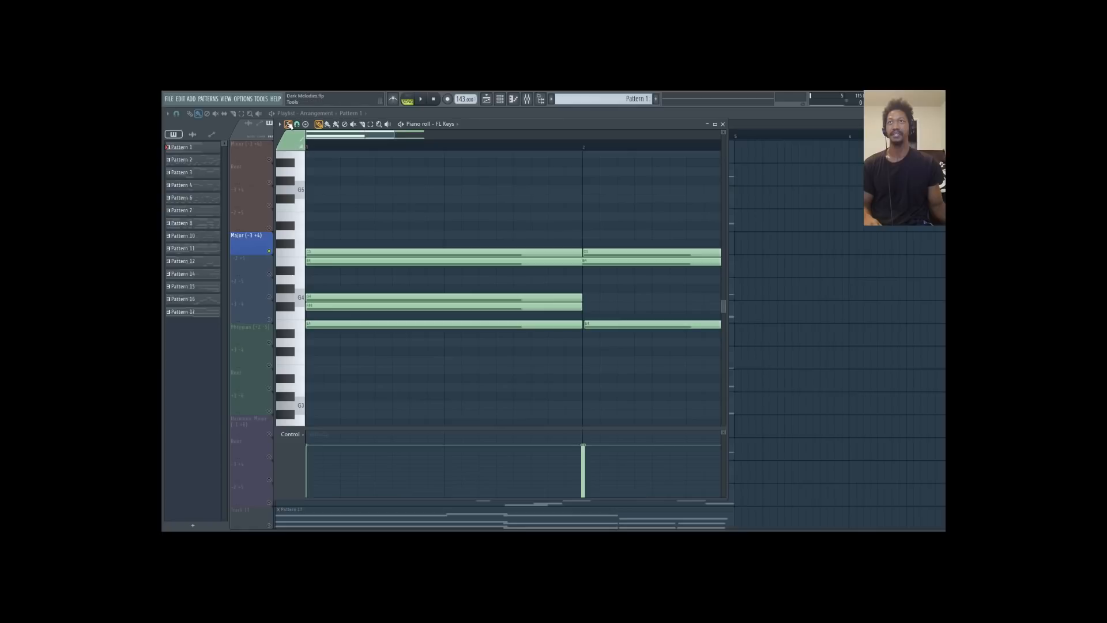
Check which root note and scale are selected for the piano roll's scale highlighting
left_click(279, 125)
mouse_move(313, 173)
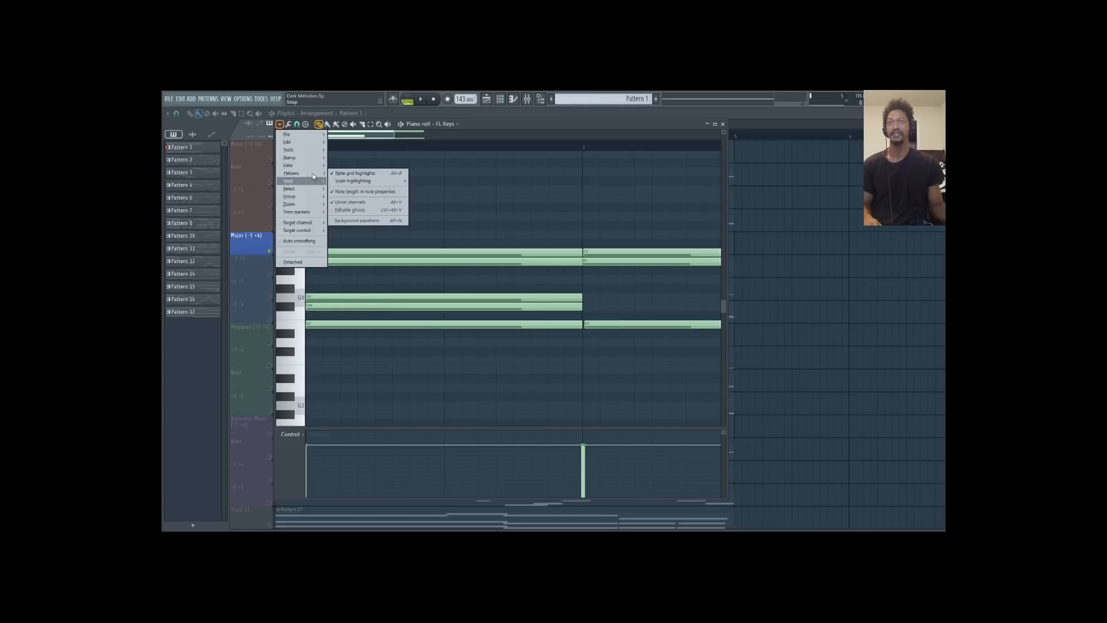
mouse_move(386, 182)
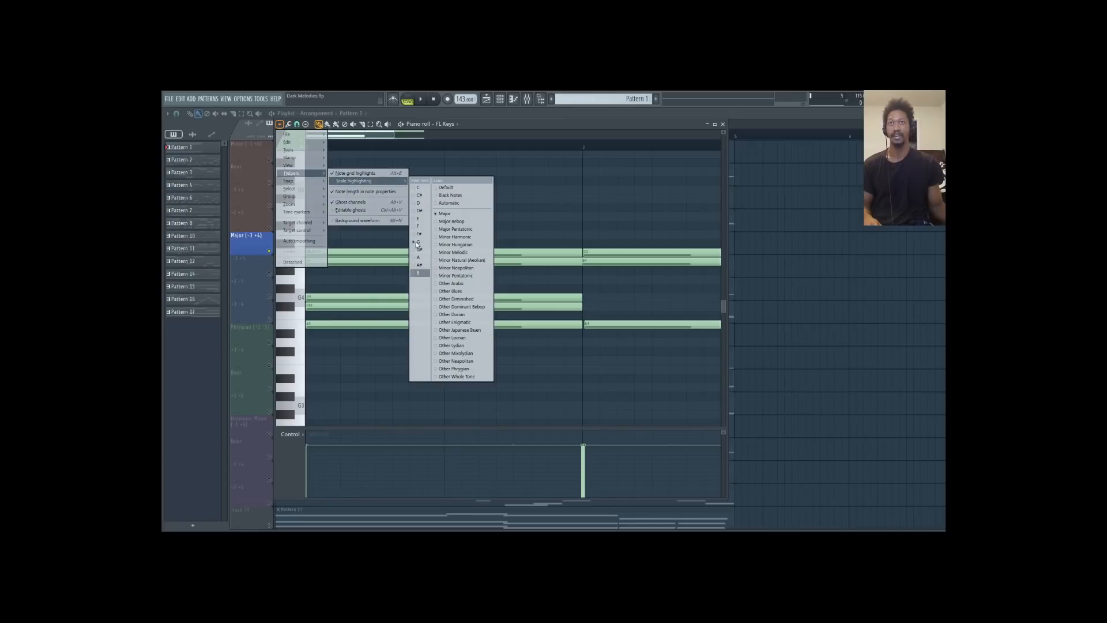
left_click(477, 131)
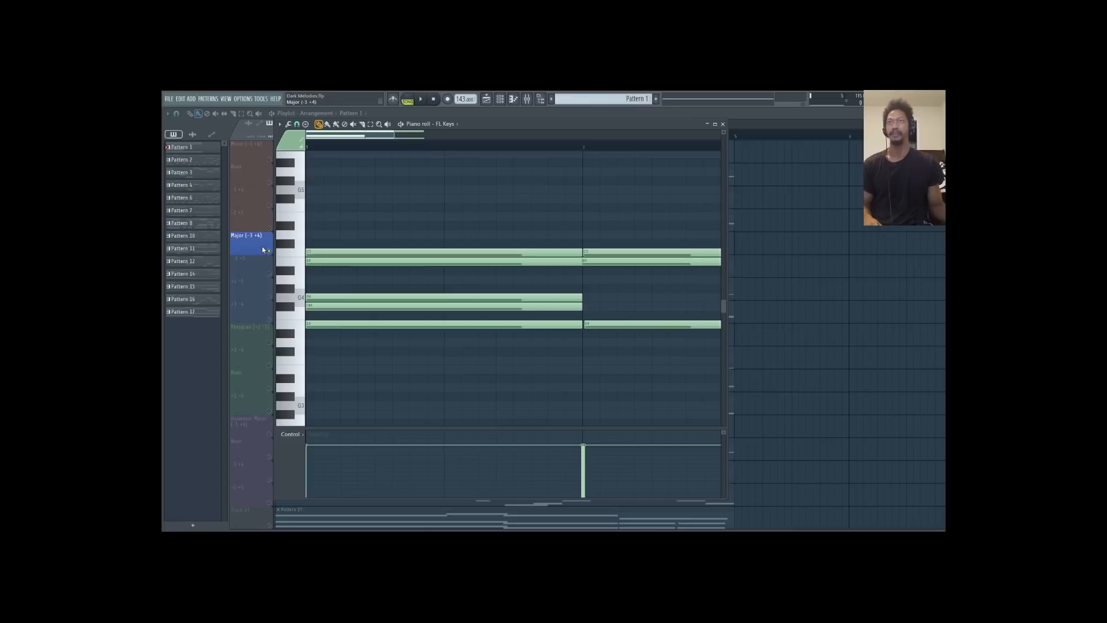
Audition the G4, D4 and D5 keys in Pattern 1's piano roll
left_click(300, 302)
left_click(293, 345)
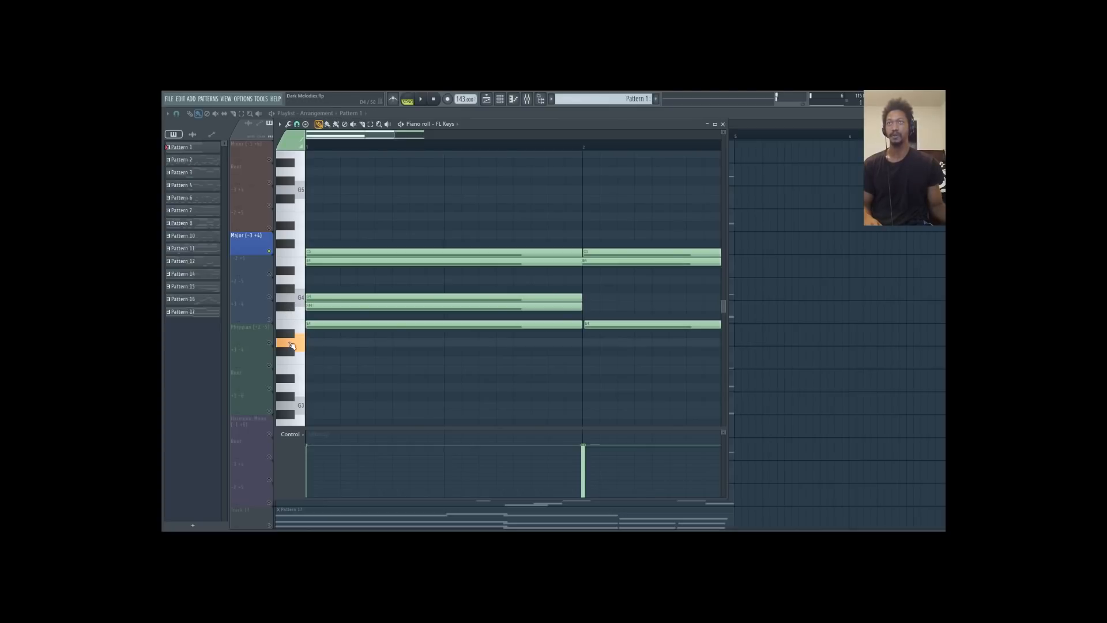
left_click(292, 346)
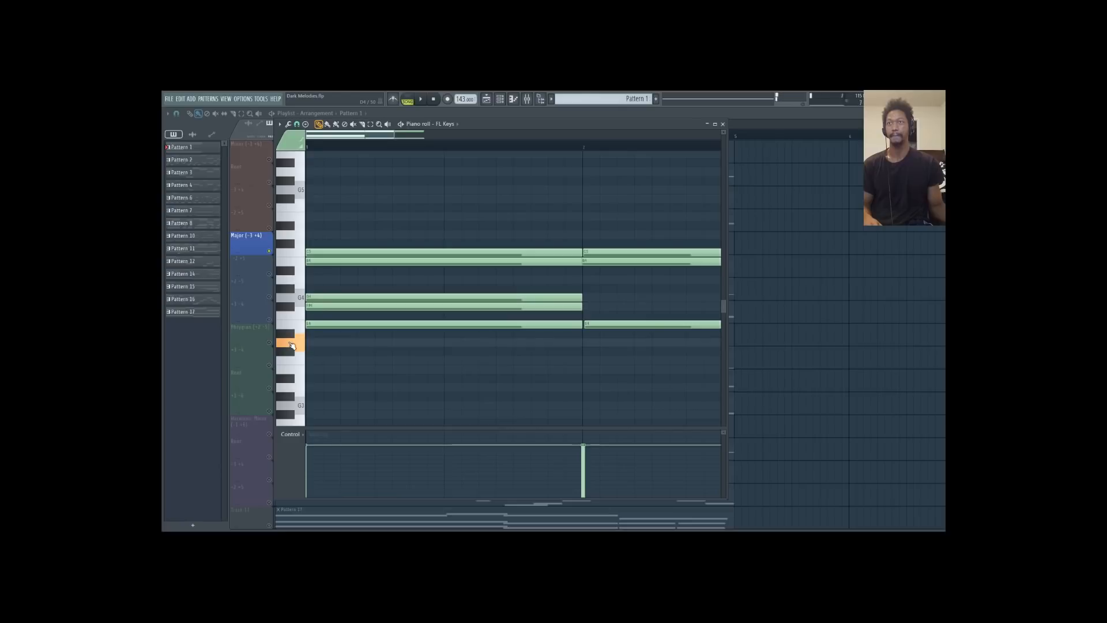
left_click(300, 243)
left_click(299, 244)
left_click(296, 344)
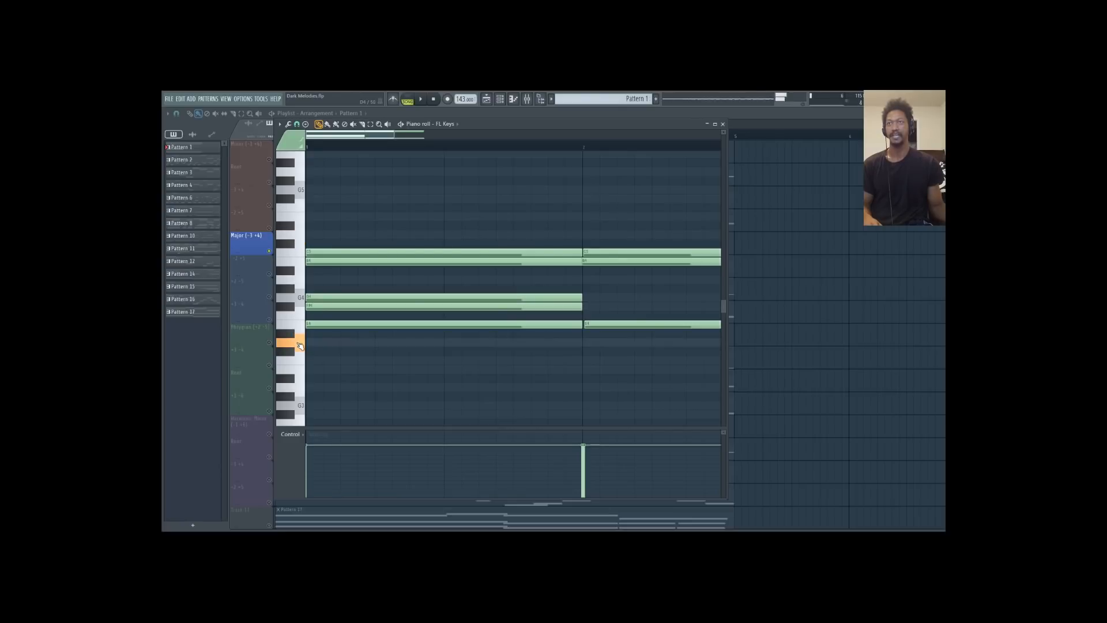
left_click(295, 238)
left_click(296, 239)
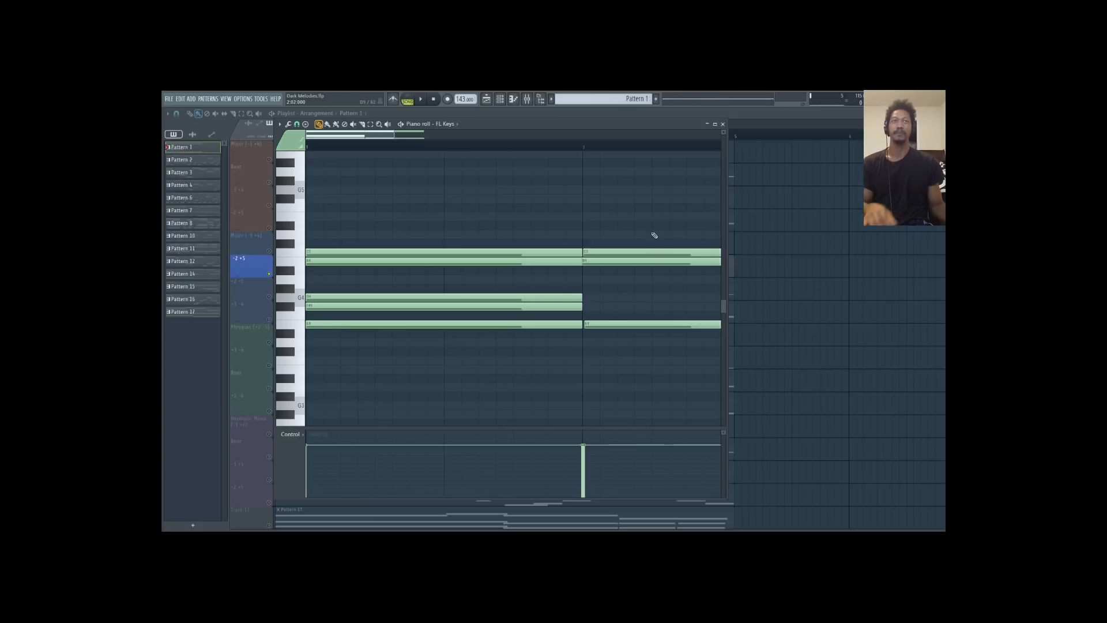
Select Pattern 1's second chord in the piano roll and bring the playlist back to the front
left_click_drag(625, 224, 652, 372)
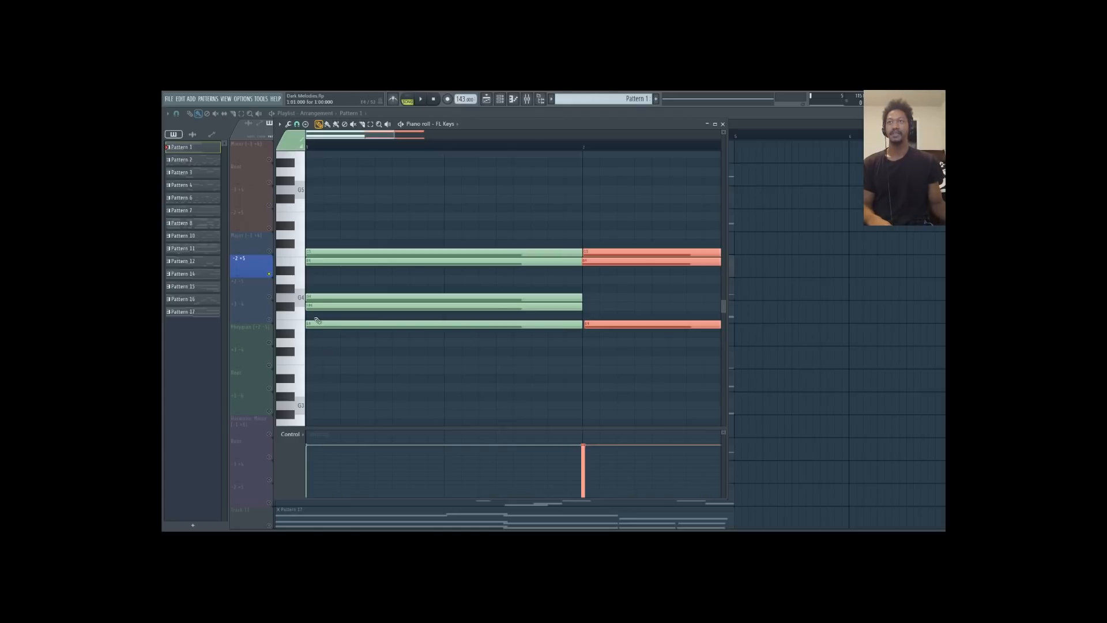
left_click(238, 267)
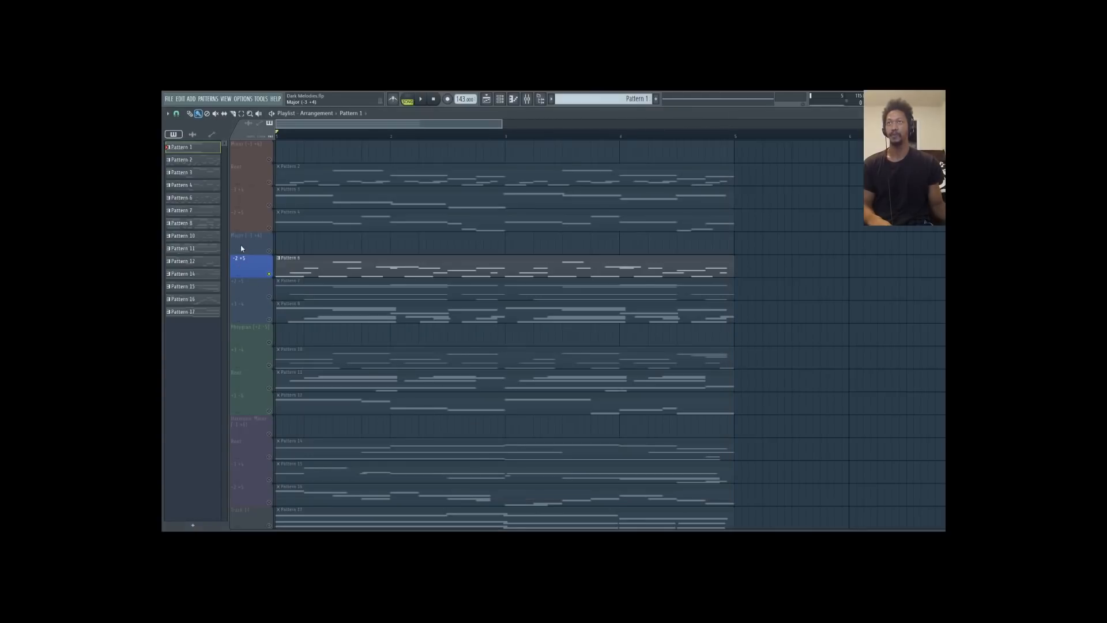
Open Pattern 6 in the piano roll, audition the E5 and E4 keys and play the pattern
left_click(290, 258)
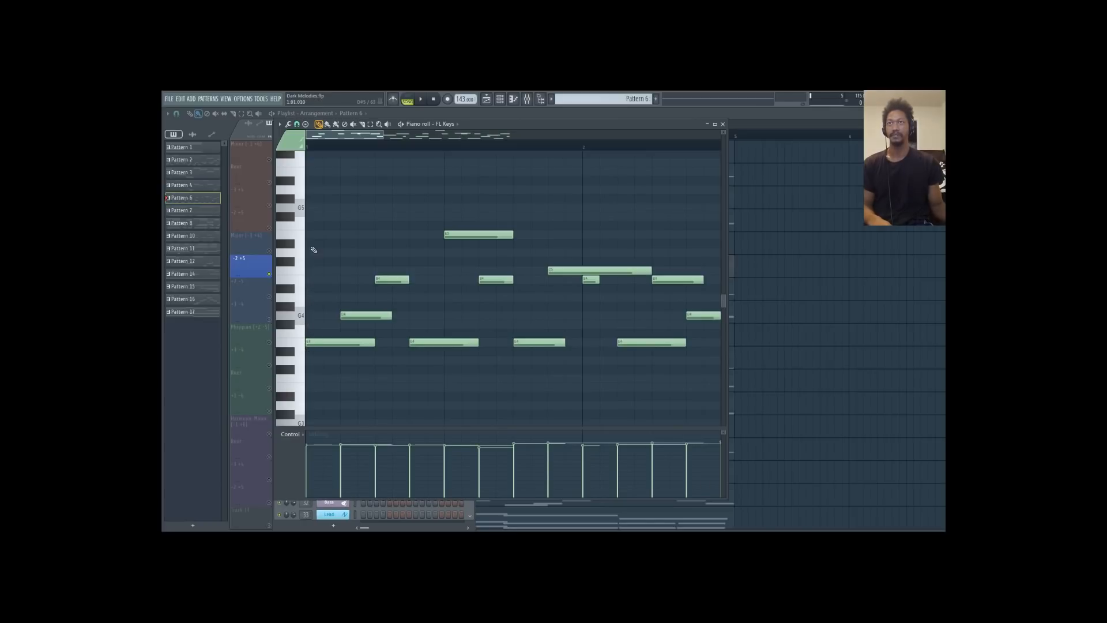
left_click(299, 238)
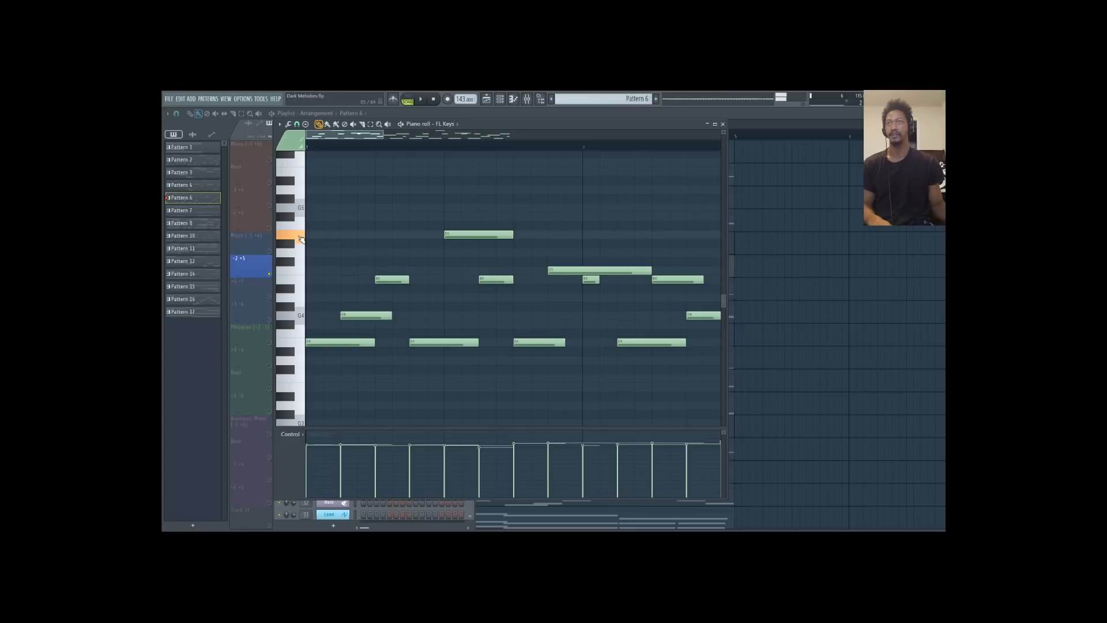
left_click(294, 346)
left_click(294, 348)
left_click(422, 100)
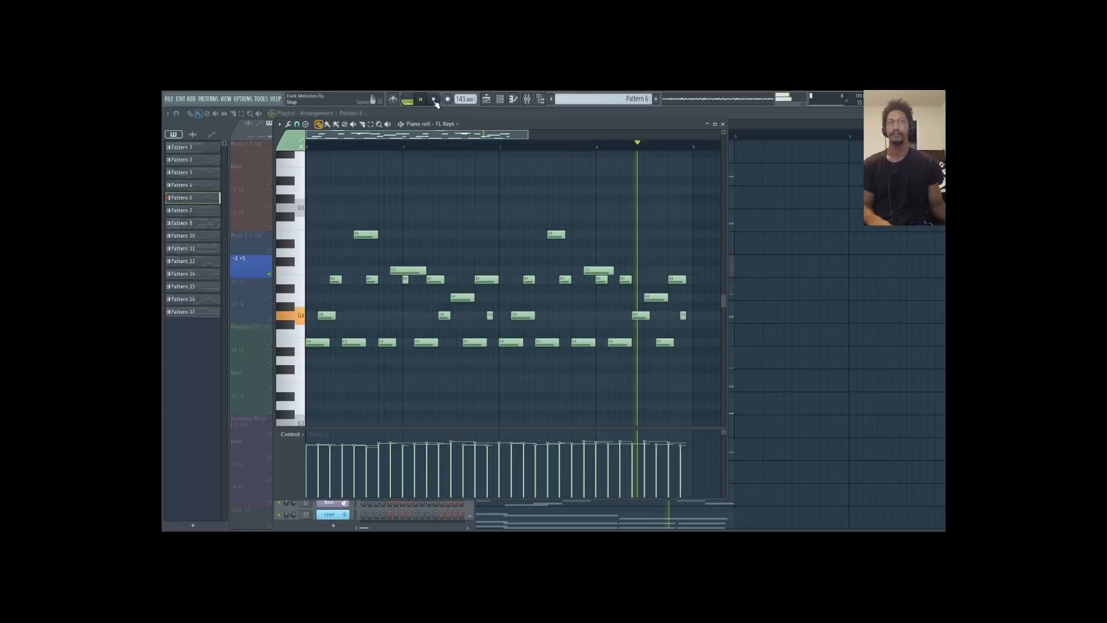
left_click(434, 101)
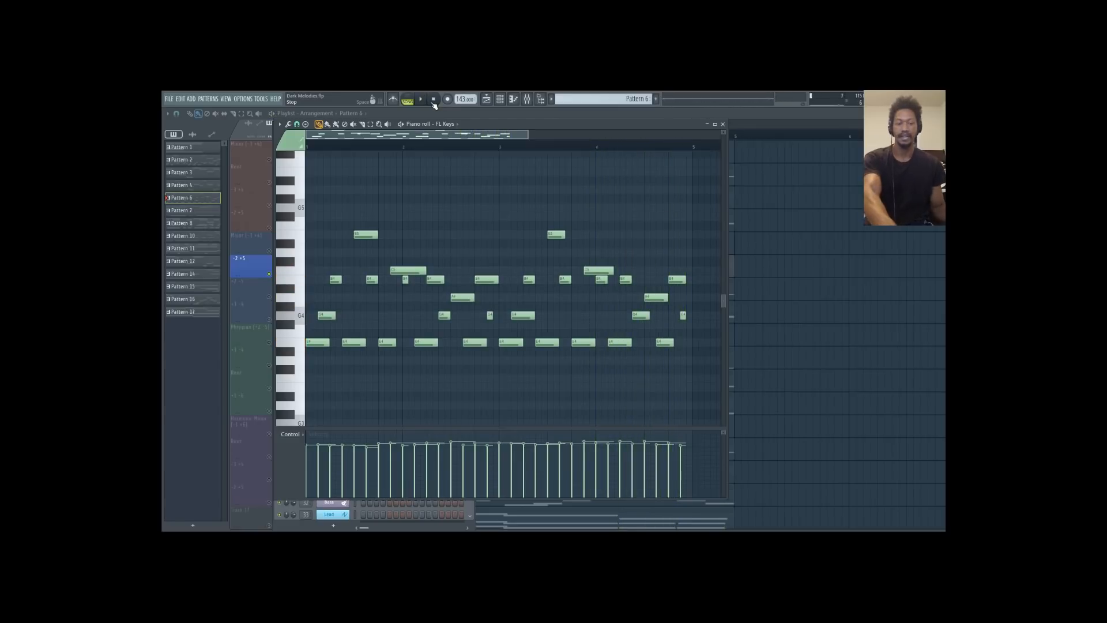
Raise all of Pattern 6's notes by one octave, play the result and audition the D5 and D6 keys
key("ctrl+a")
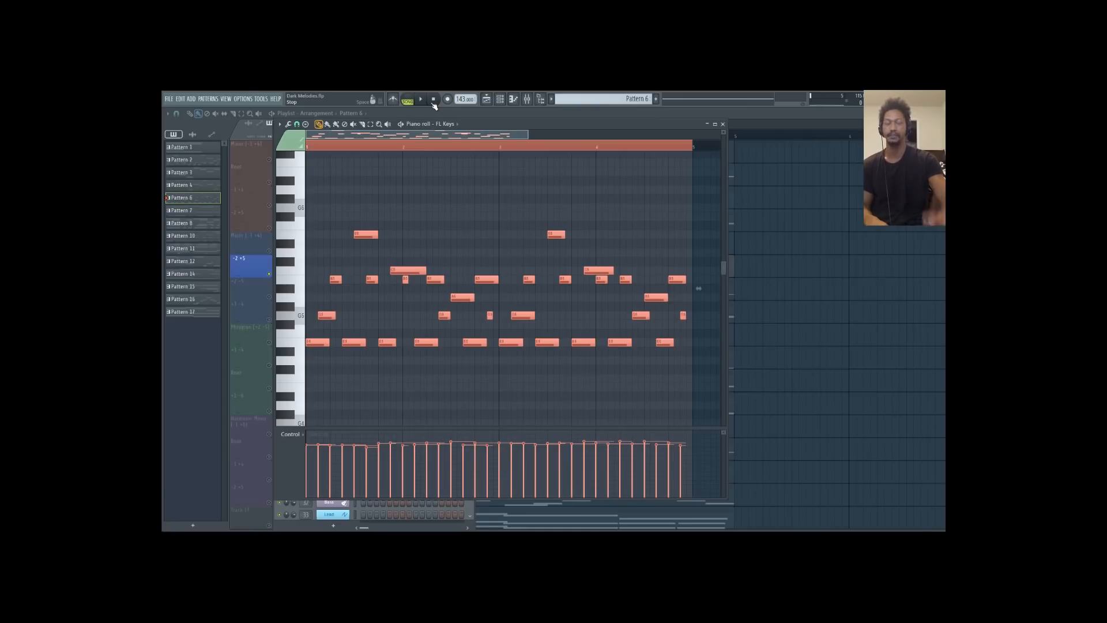
key("space")
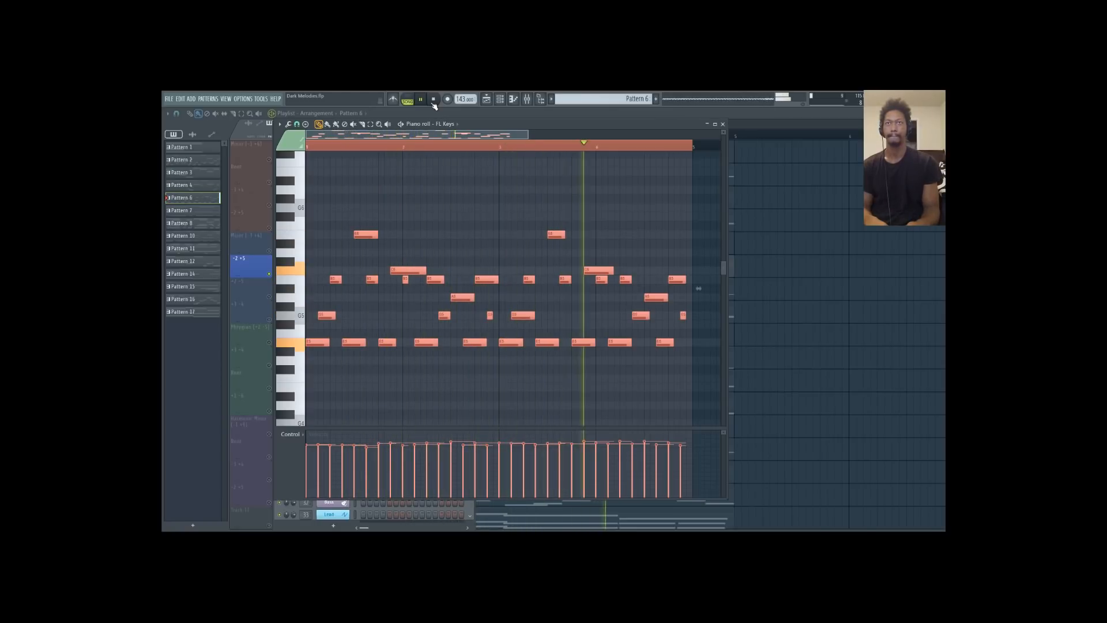
left_click(433, 100)
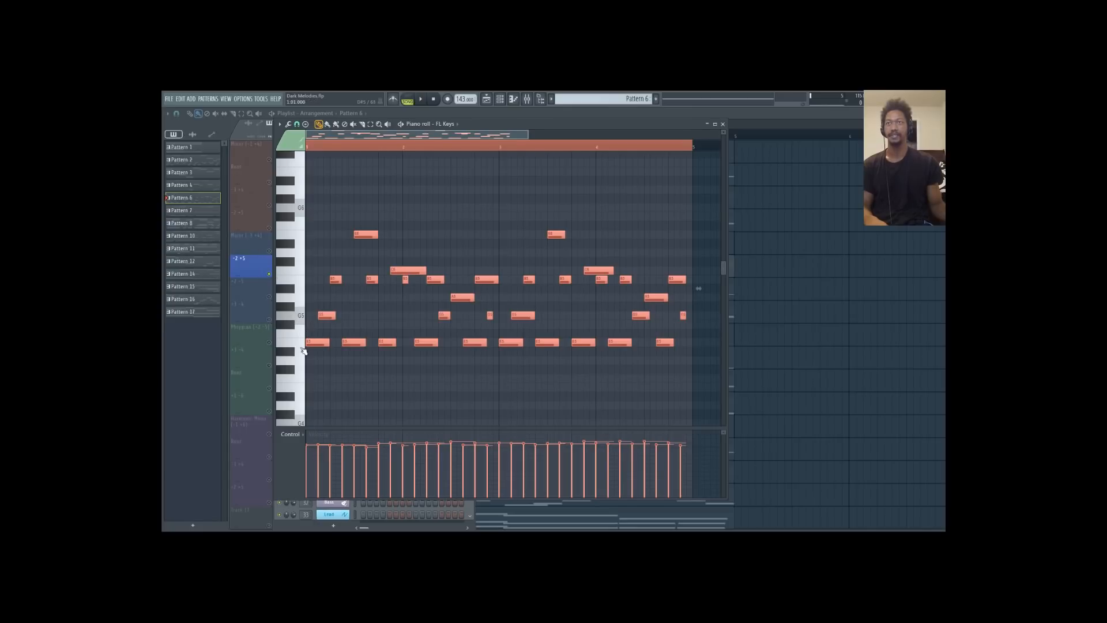
left_click(303, 366)
left_click(303, 254)
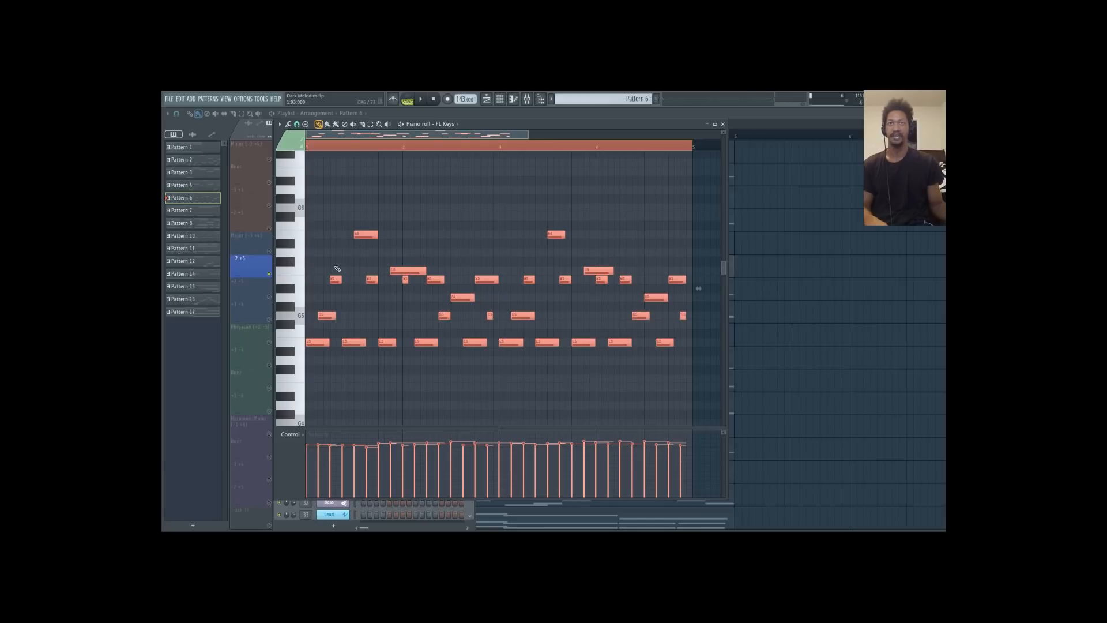
Switch to the Major group's +2 -5 track and review Pattern 1's chords in the piano roll
left_click(162, 259)
left_click(269, 274)
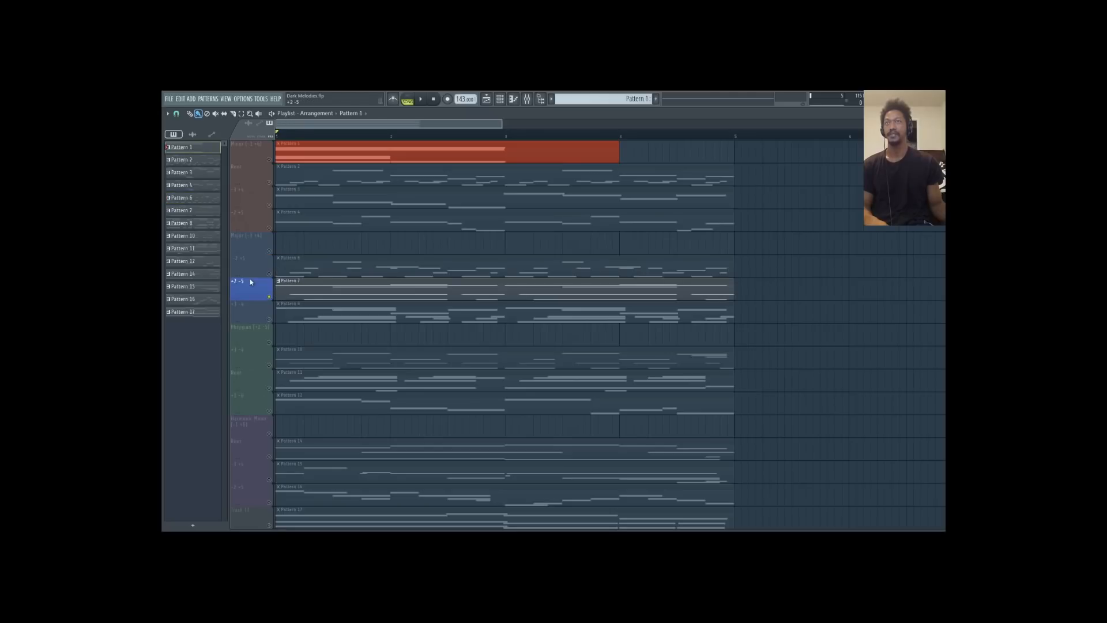
double_click(384, 161)
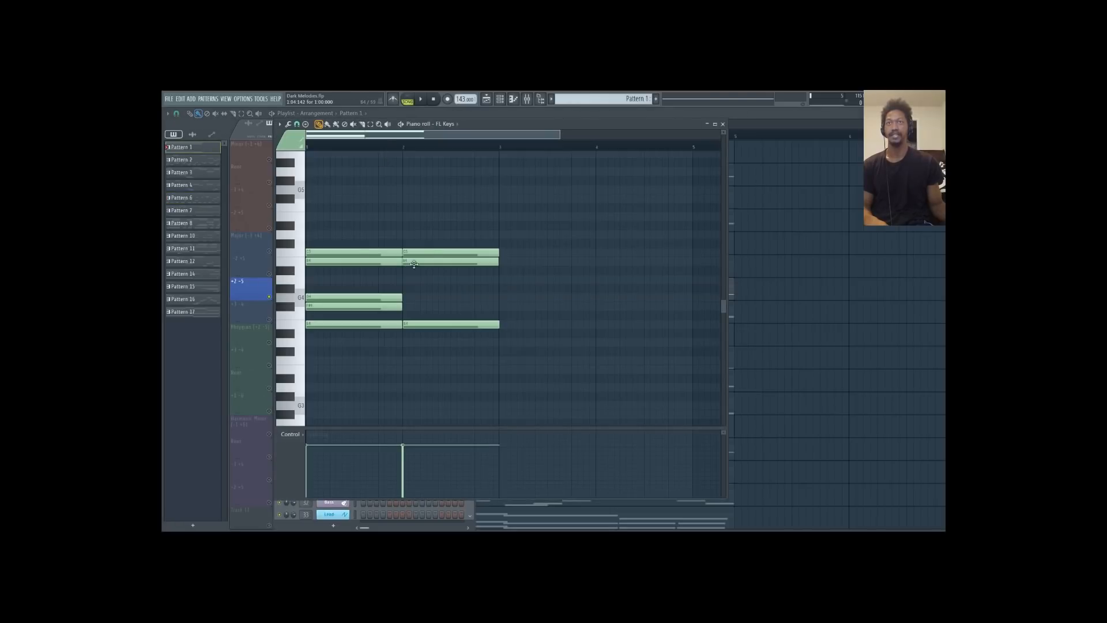
left_click(265, 296)
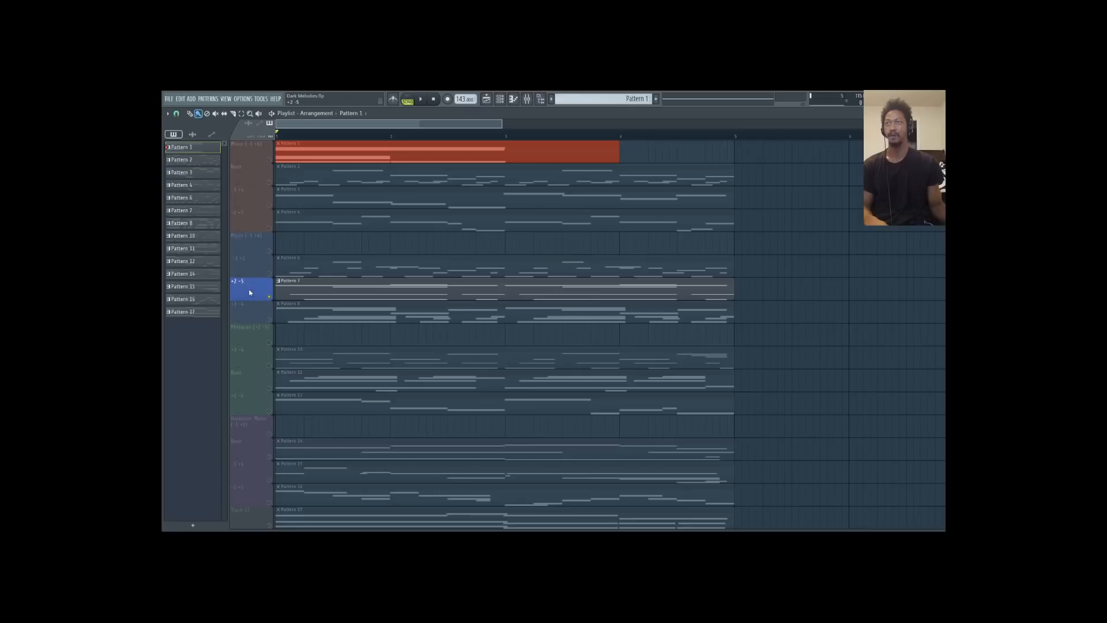
Open Pattern 7 in the piano roll and play it
double_click(296, 295)
left_click(421, 99)
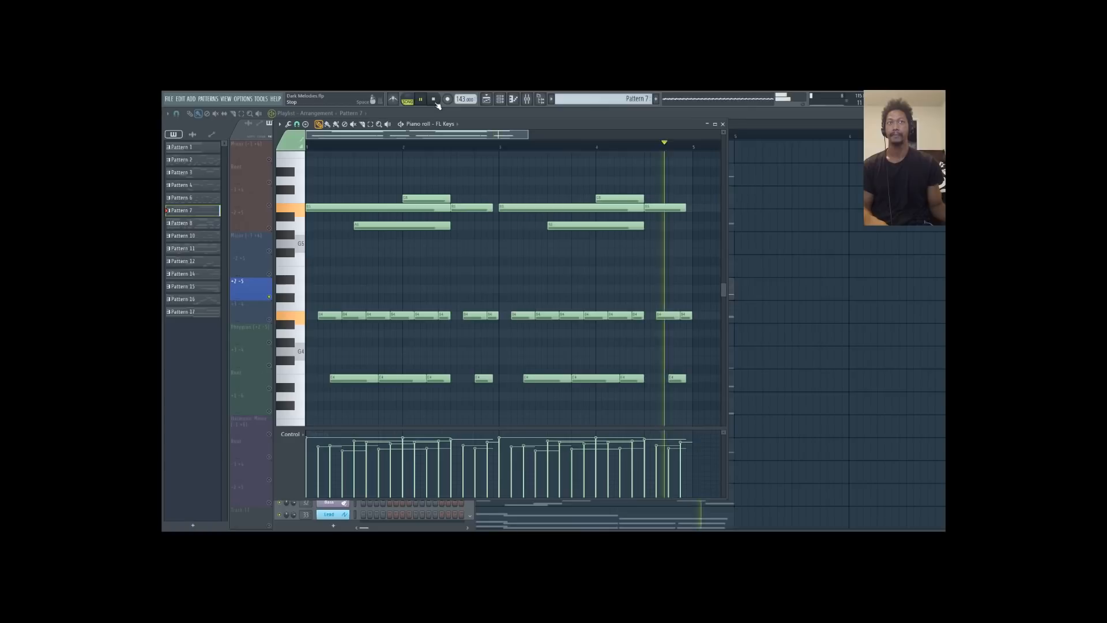
left_click(433, 99)
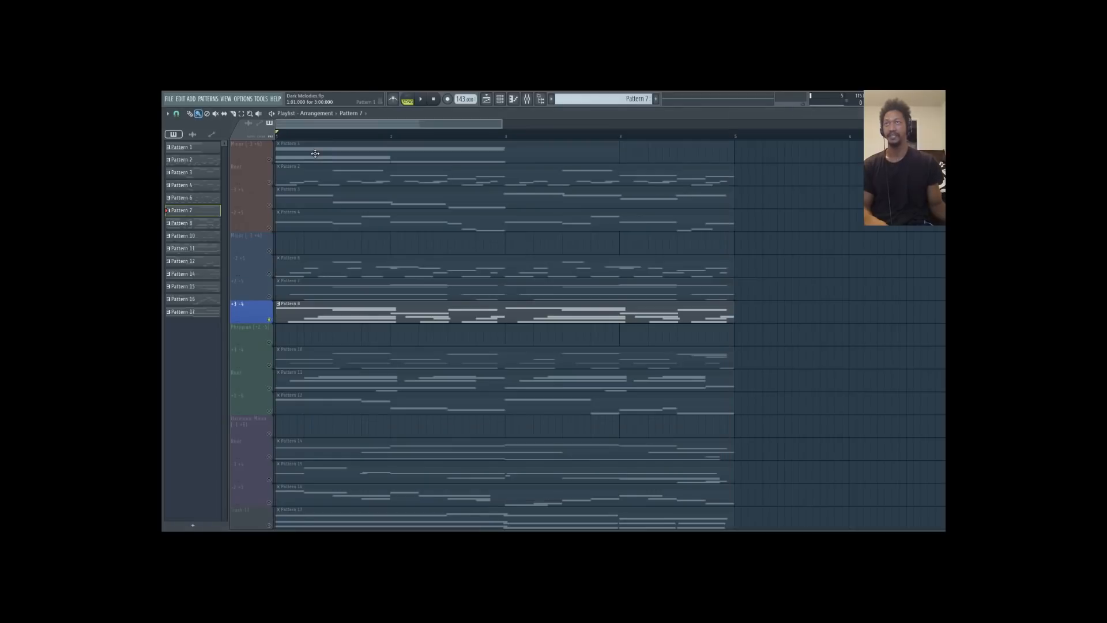
Check Pattern 1's chords in the piano roll, and open and play Pattern 8
double_click(315, 154)
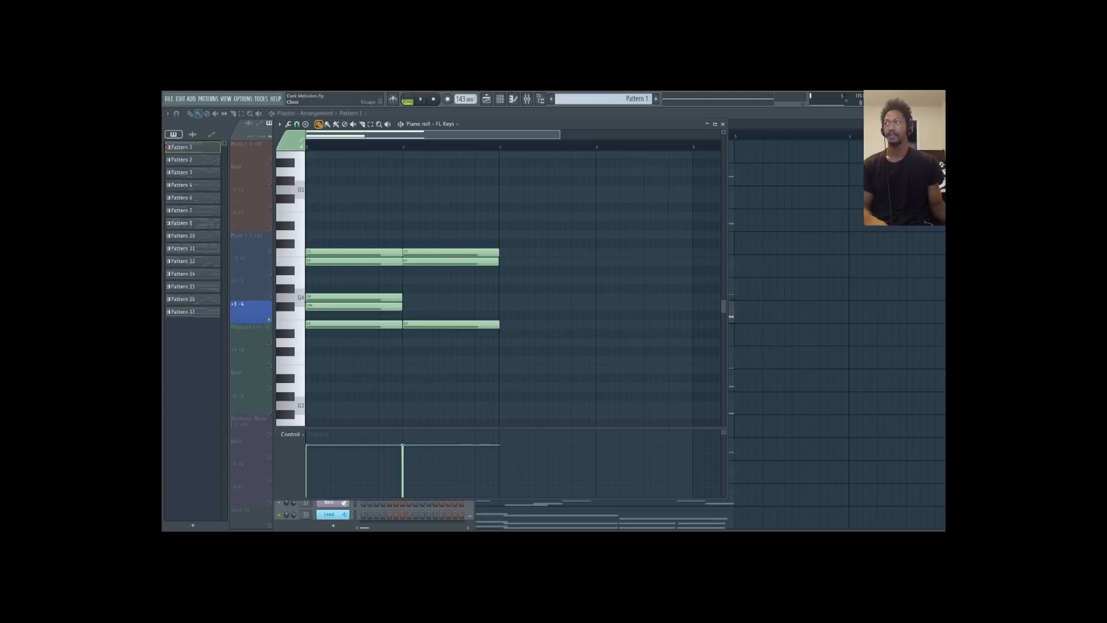
left_click(426, 115)
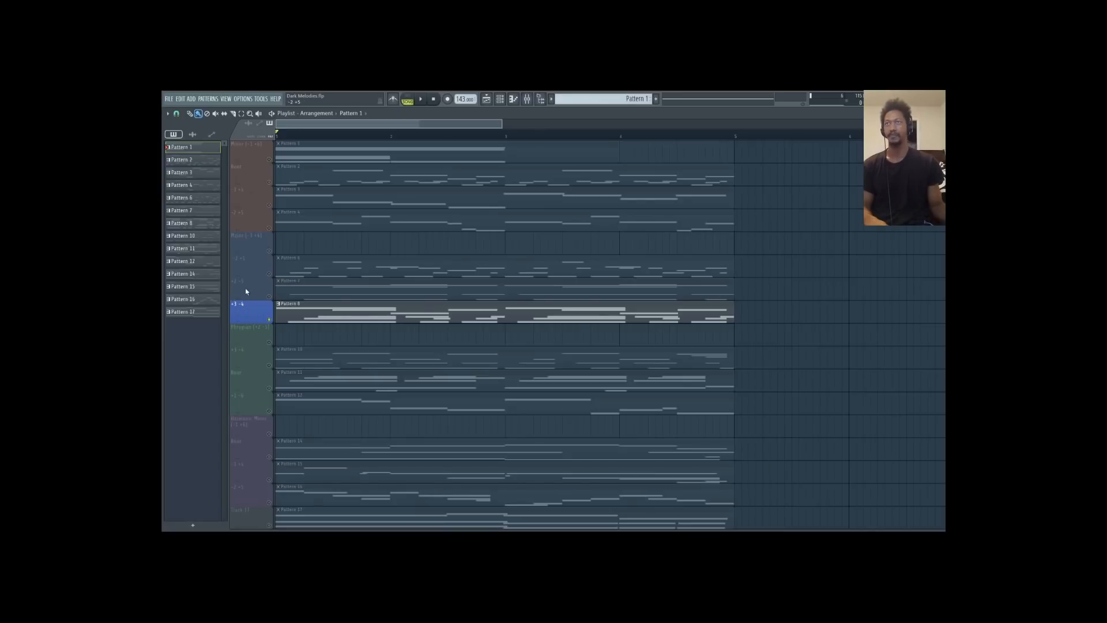
double_click(302, 305)
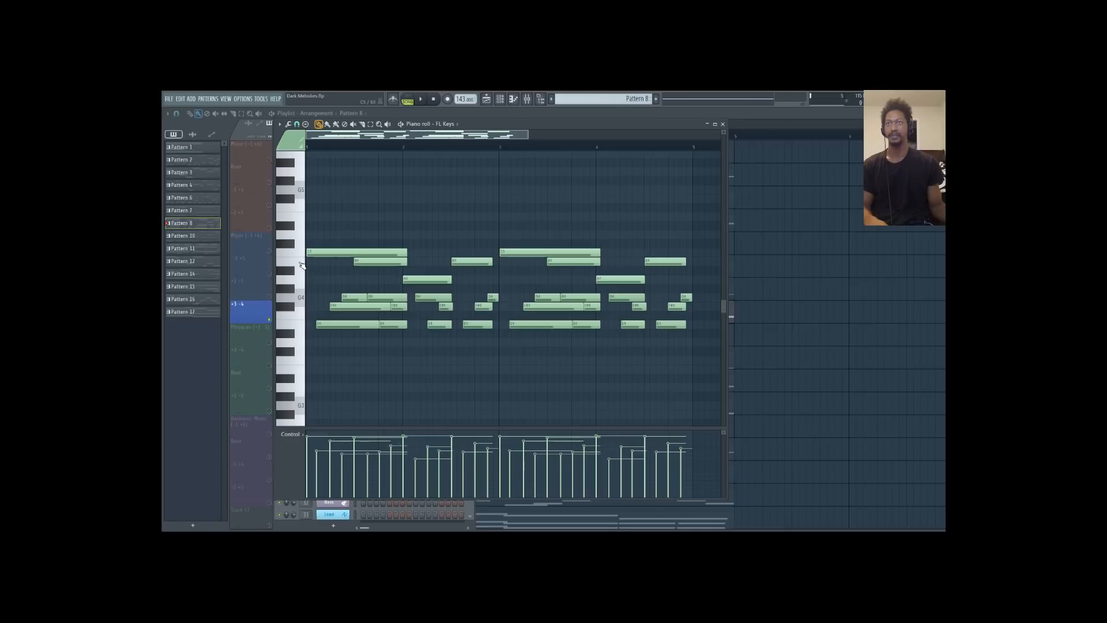
left_click(421, 100)
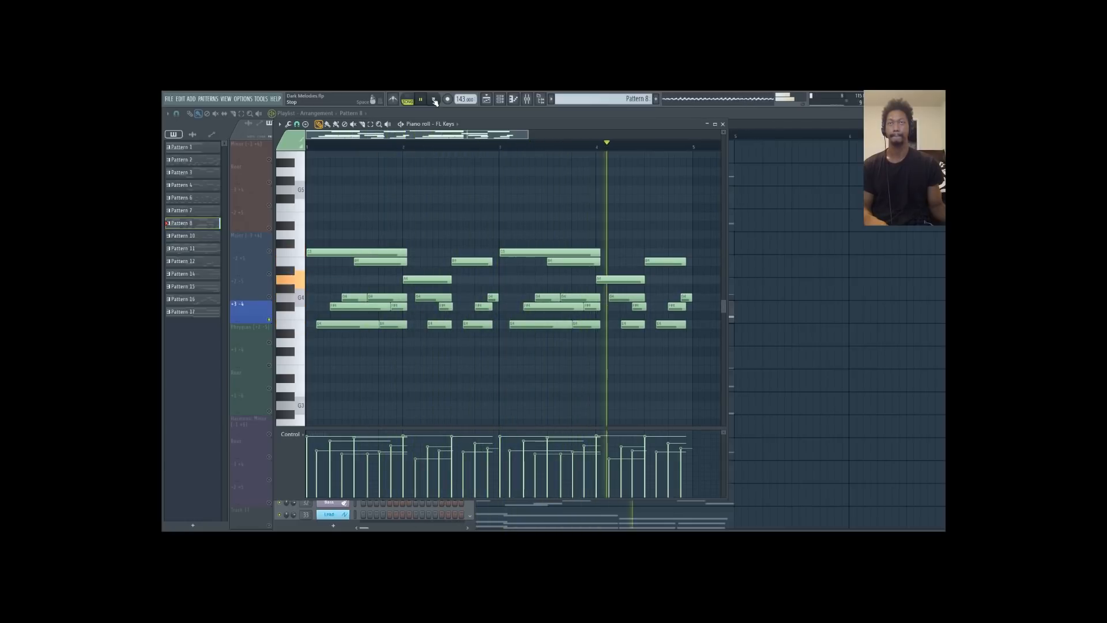
left_click(435, 102)
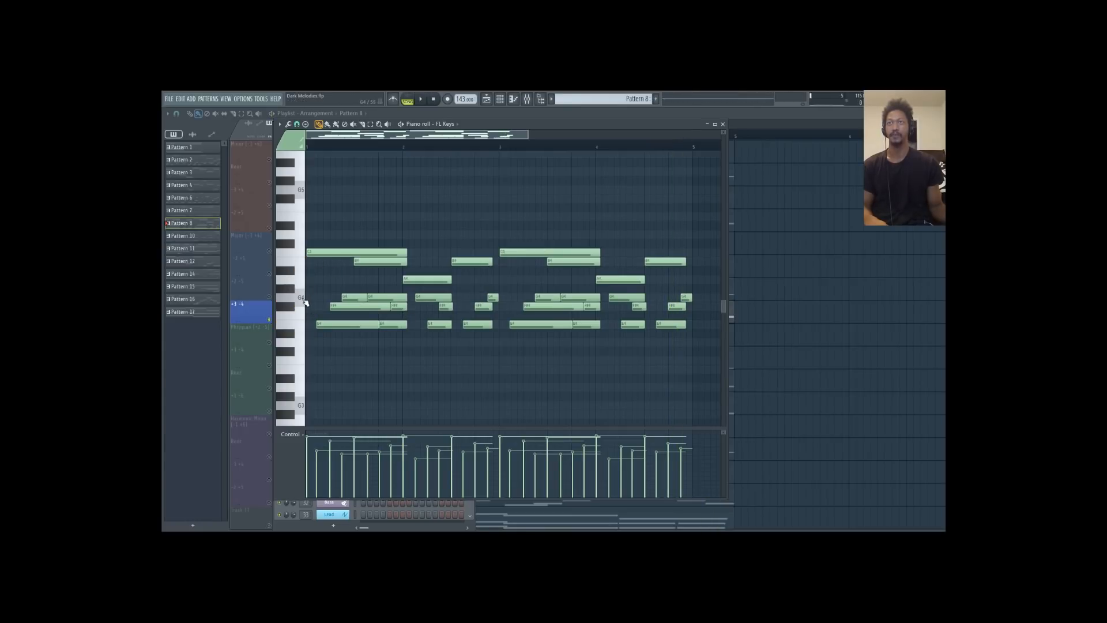
Switch to the Phrygian header track and set the scale highlighting in Pattern 8's piano roll to Minor Natural (Aeolian)
left_click(270, 320)
left_click(269, 343)
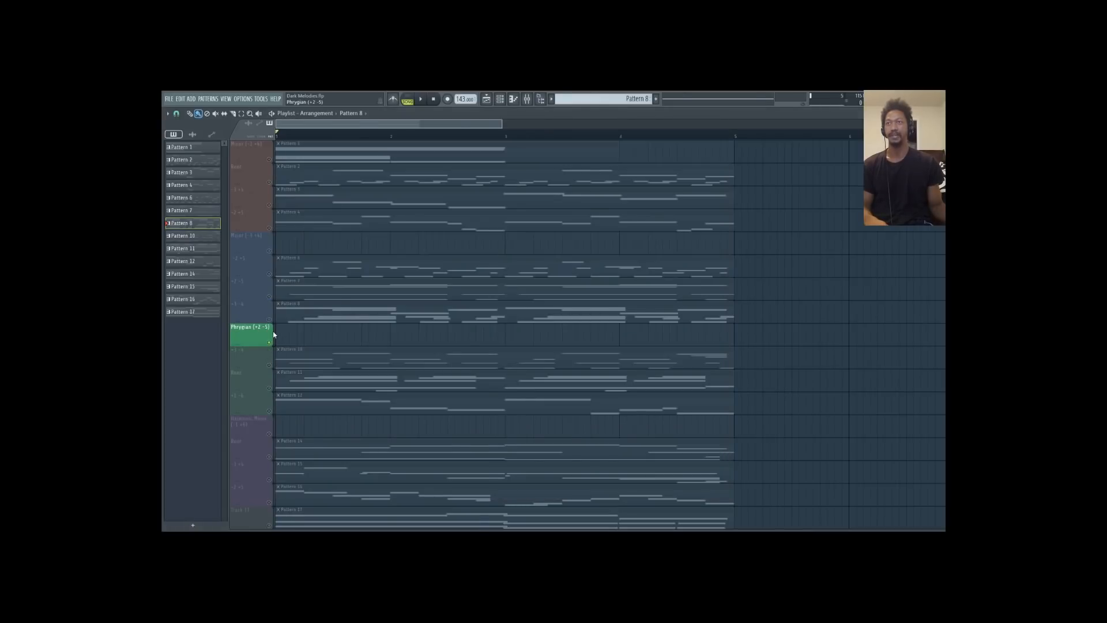
left_click(514, 99)
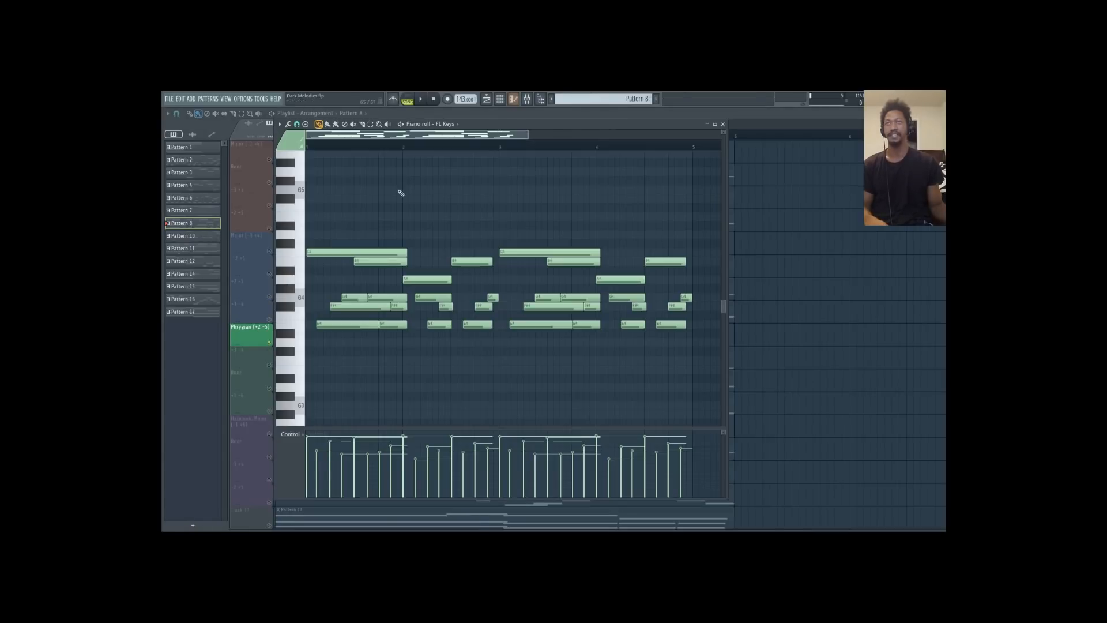
left_click(279, 124)
mouse_move(306, 174)
mouse_move(396, 185)
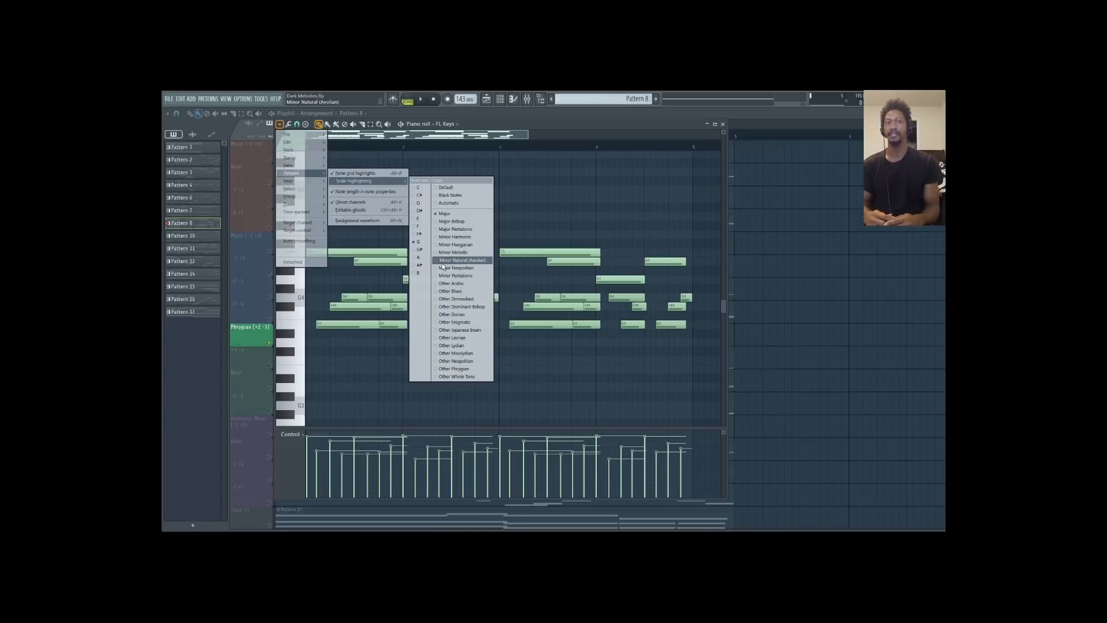
left_click(443, 263)
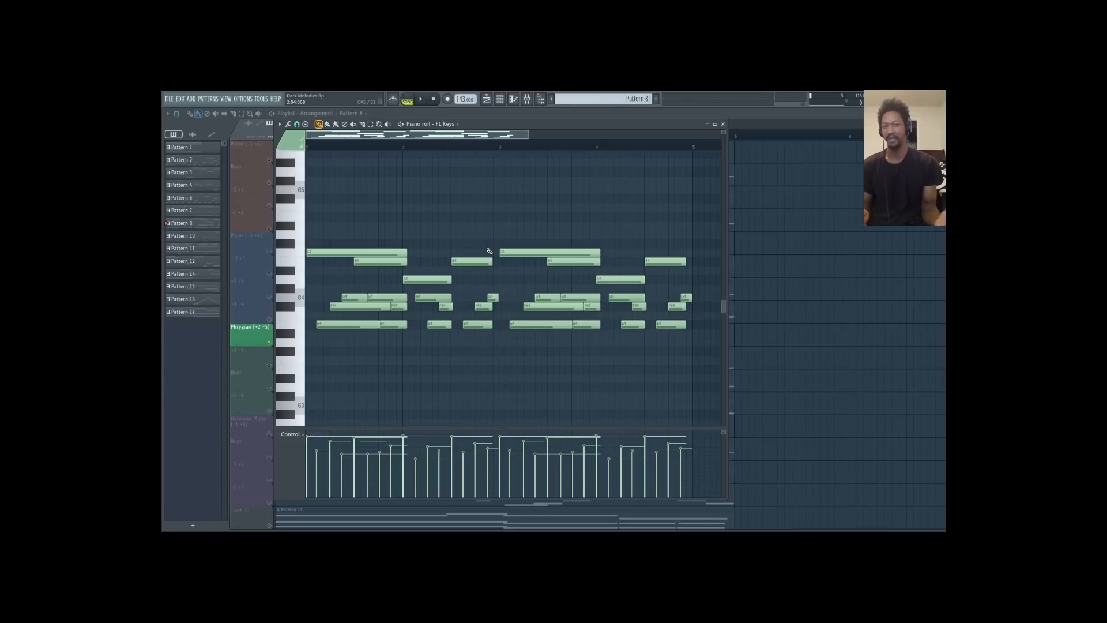
Switch to the first example track in the Phrygian group, and open and play Pattern 10
left_click(269, 343)
left_click(248, 360)
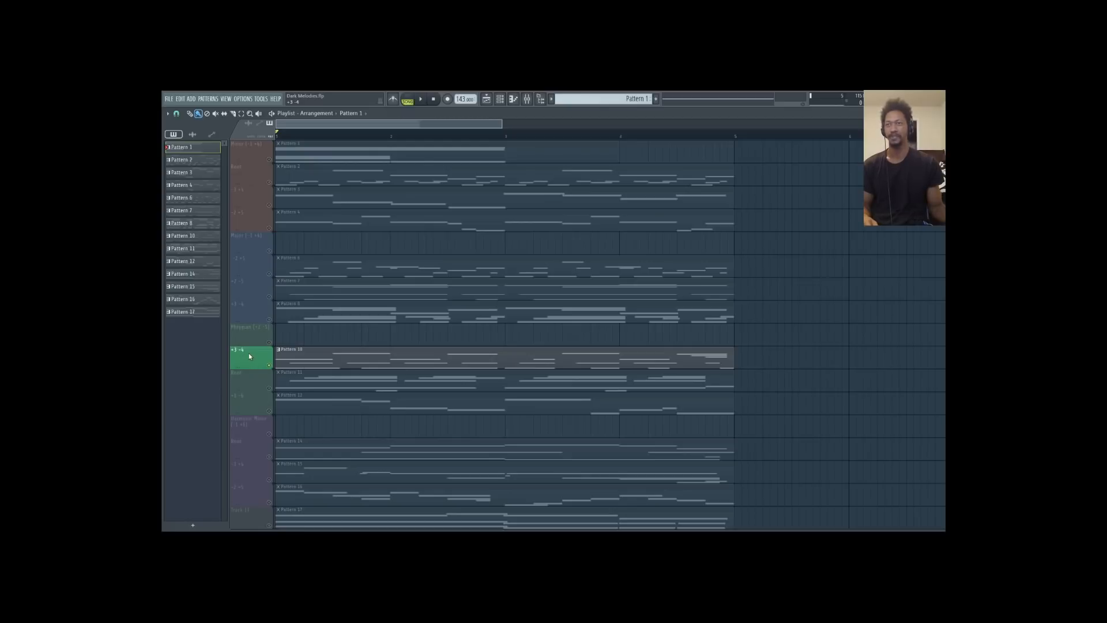
double_click(294, 359)
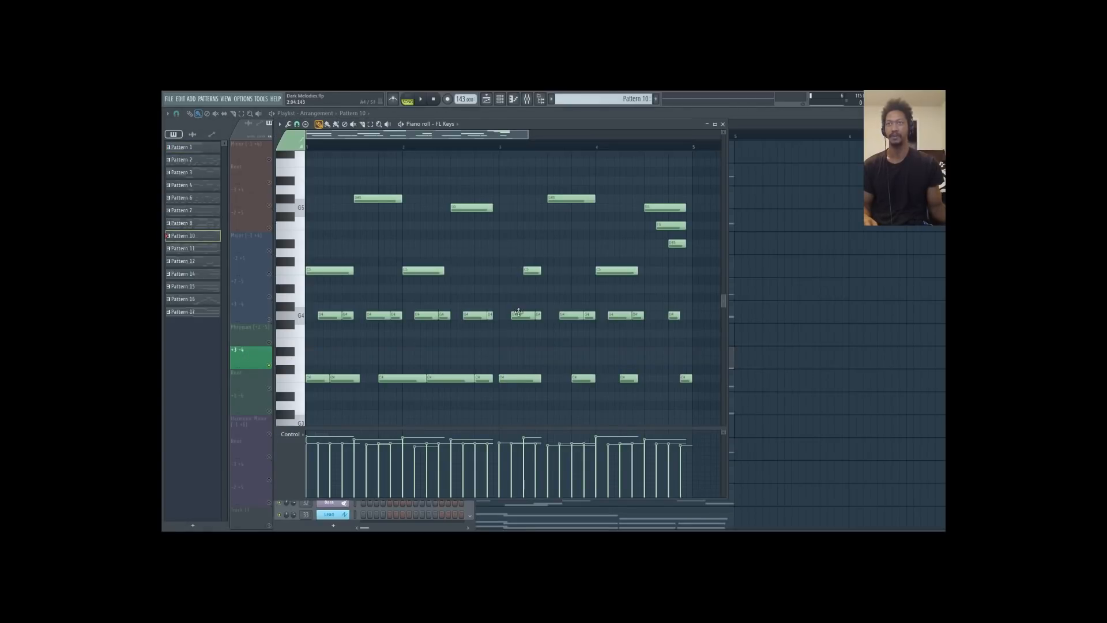
left_click(420, 99)
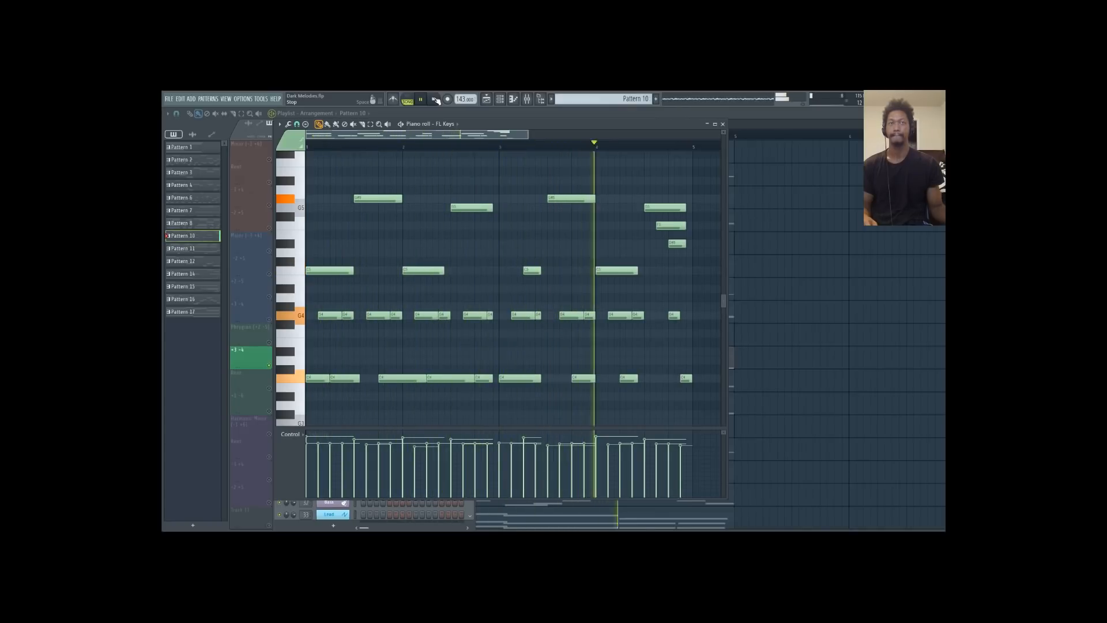
left_click(435, 100)
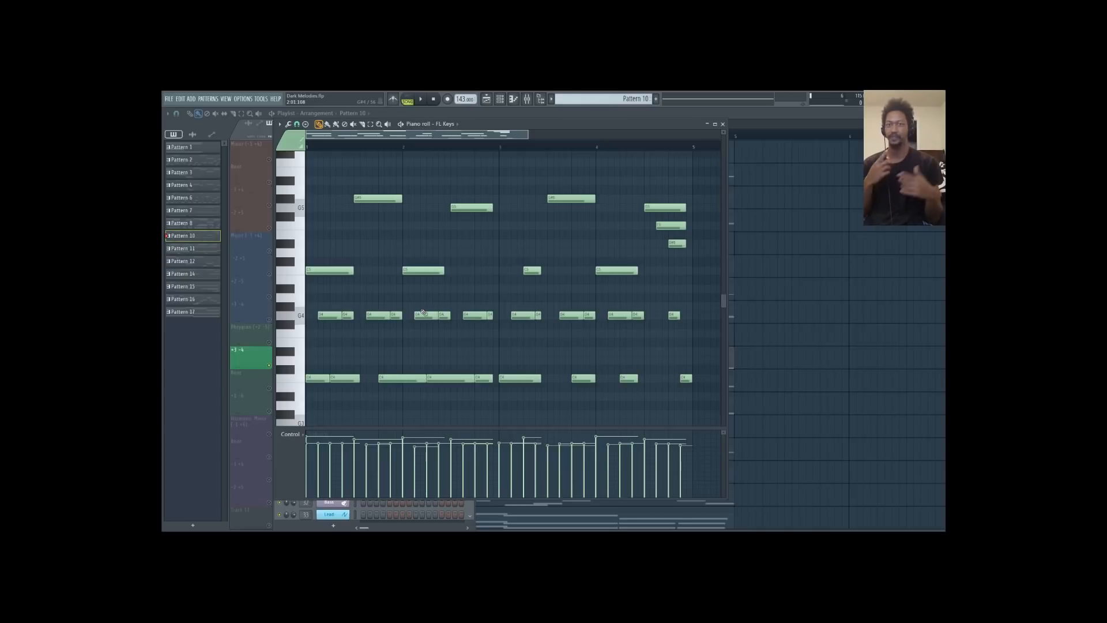
Switch from Pattern 10's track to the Minor group's Root track and play Pattern 2 in the playlist for comparison
left_click(271, 191)
left_click(269, 183)
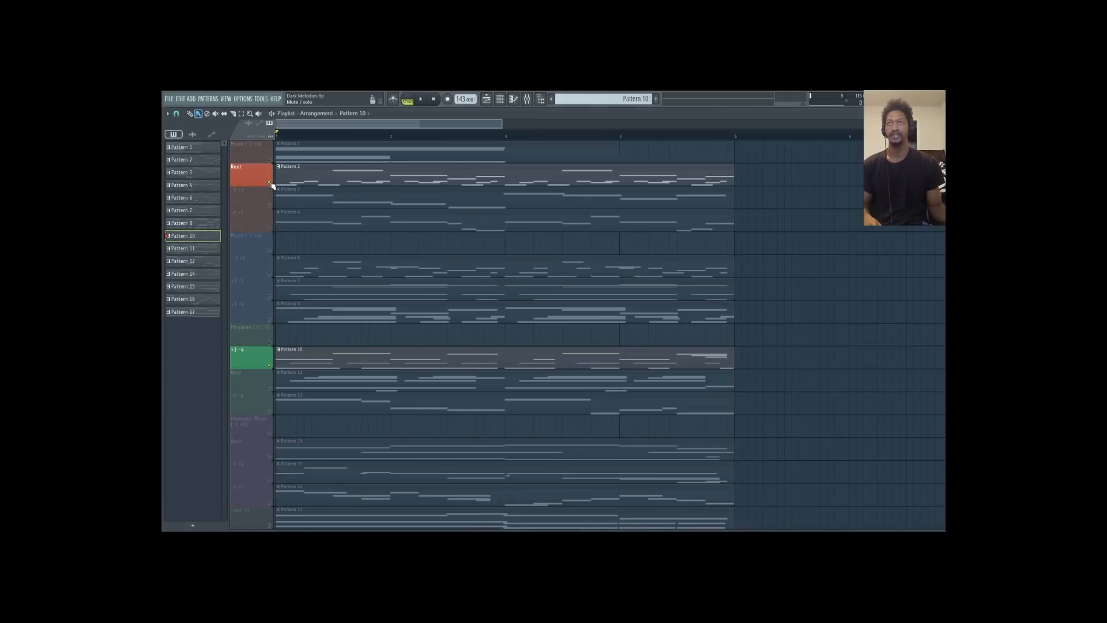
left_click(271, 367)
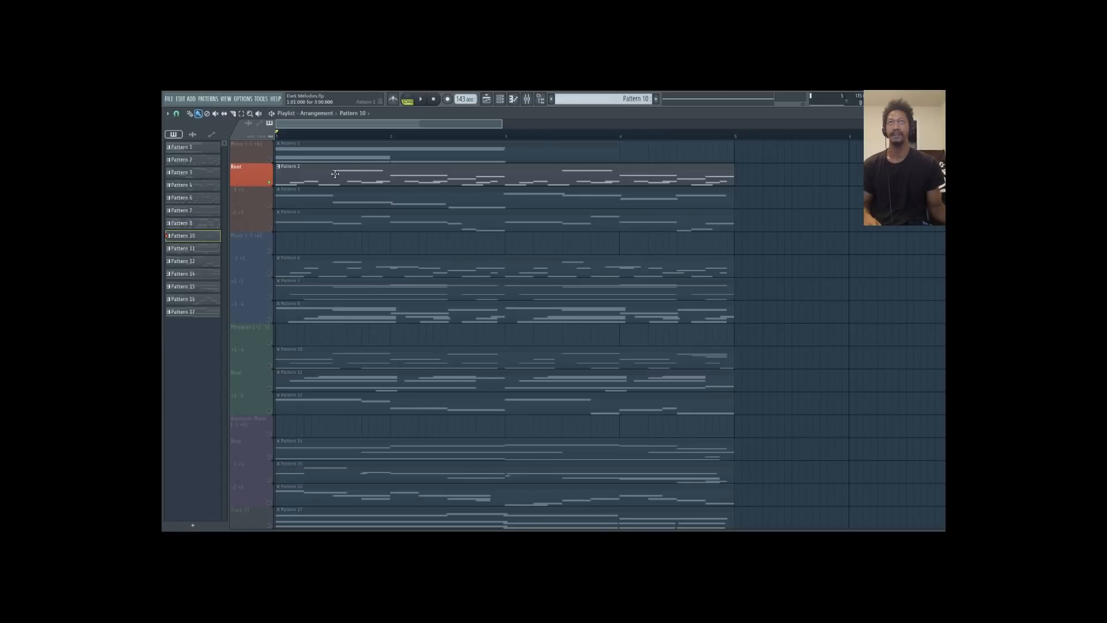
left_click(422, 101)
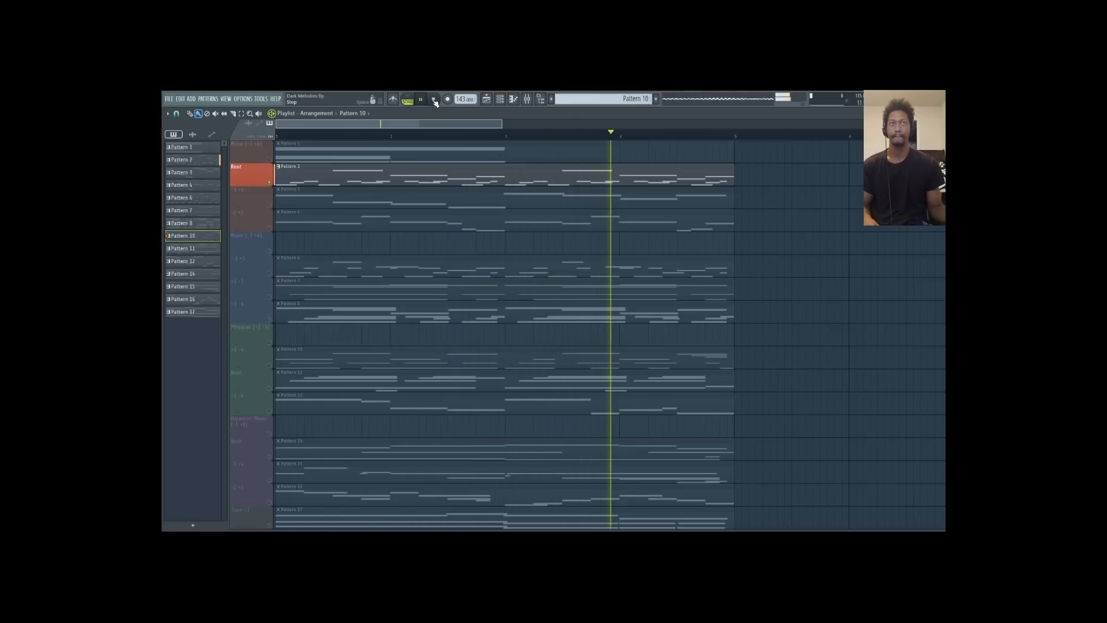
left_click(436, 102)
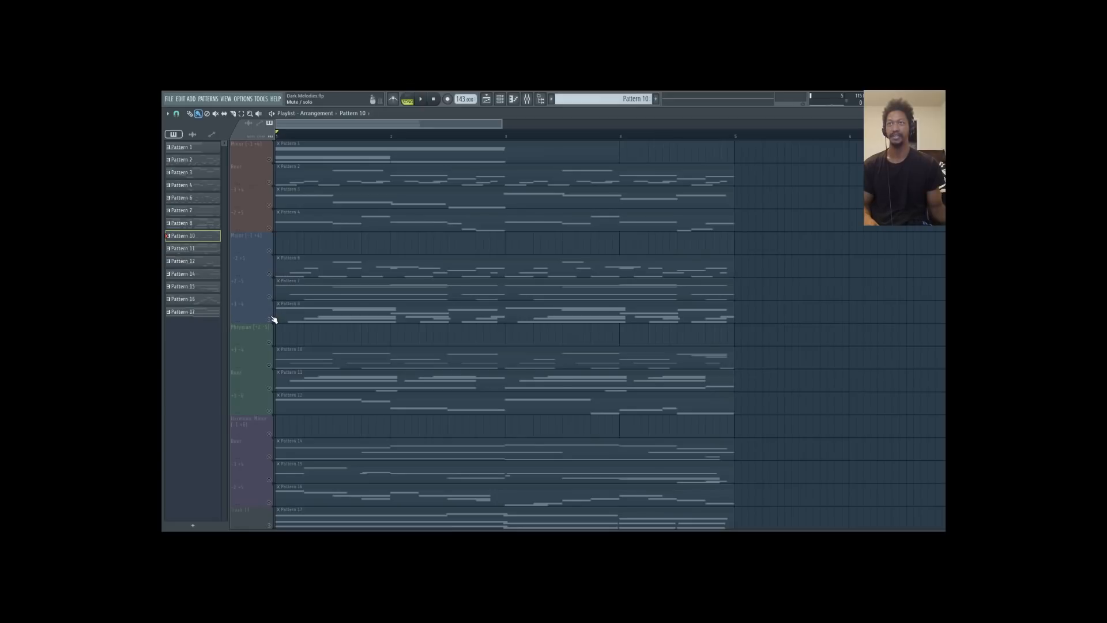
Enable Pattern 8's track in the Major group and play it in the playlist for comparison
left_click(270, 319)
left_click(421, 100)
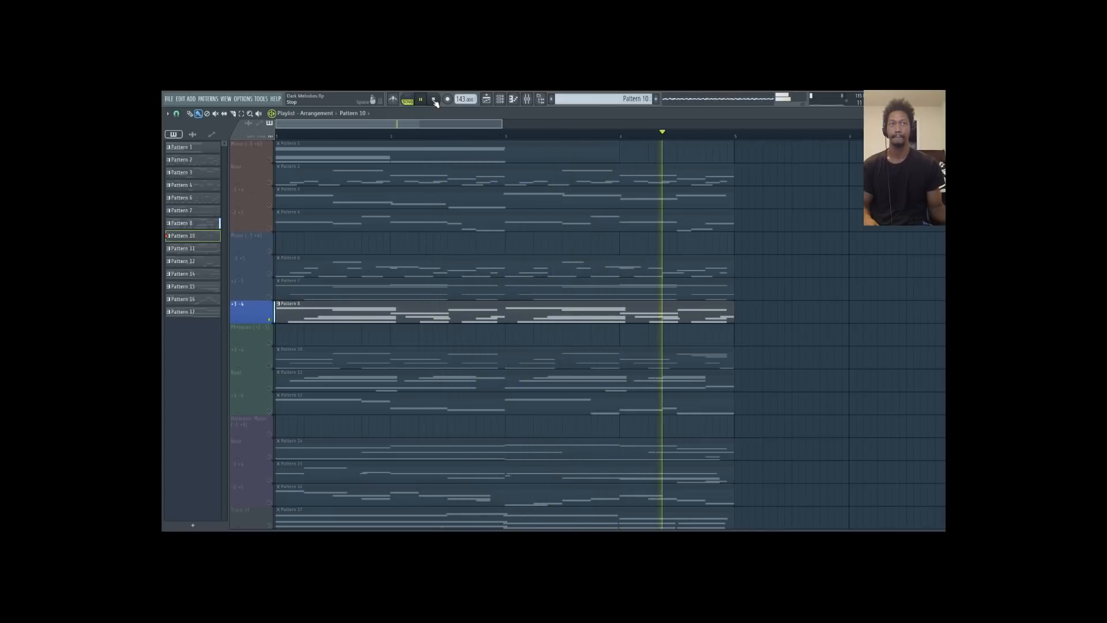
left_click(435, 101)
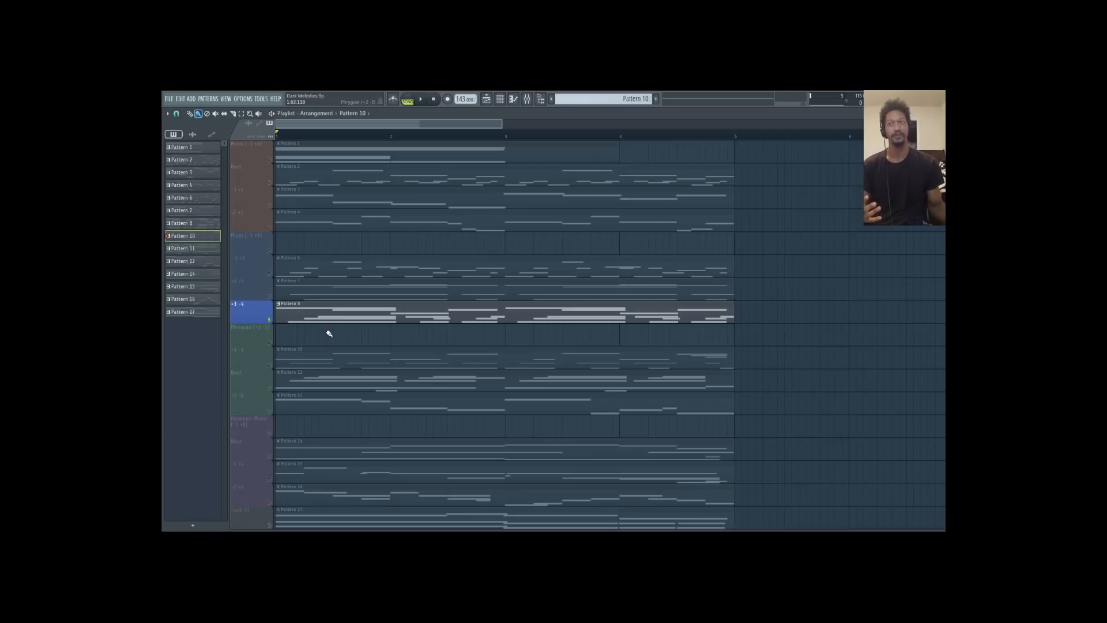
Switch from Pattern 8's track to the Phrygian group's Root track and open Pattern 11 in the piano roll
left_click(269, 320)
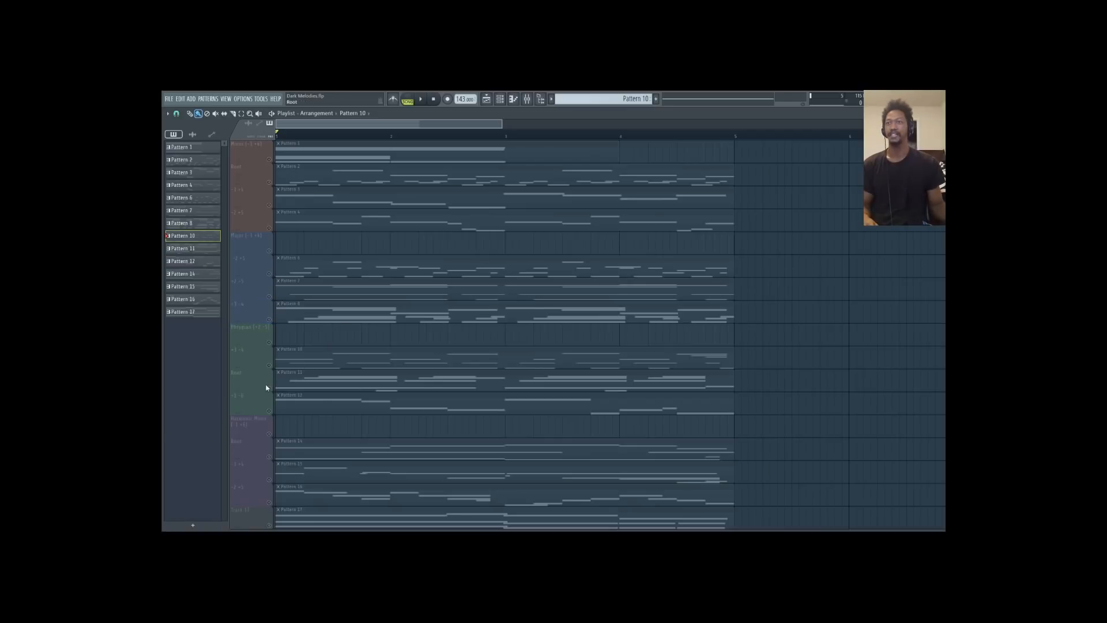
left_click(268, 387)
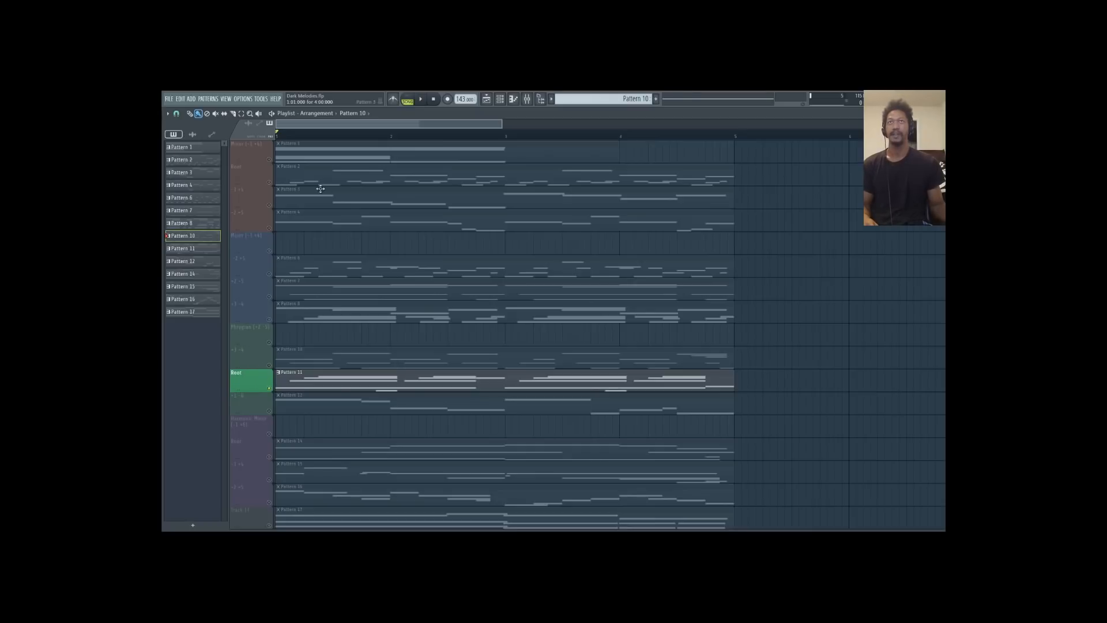
double_click(353, 159)
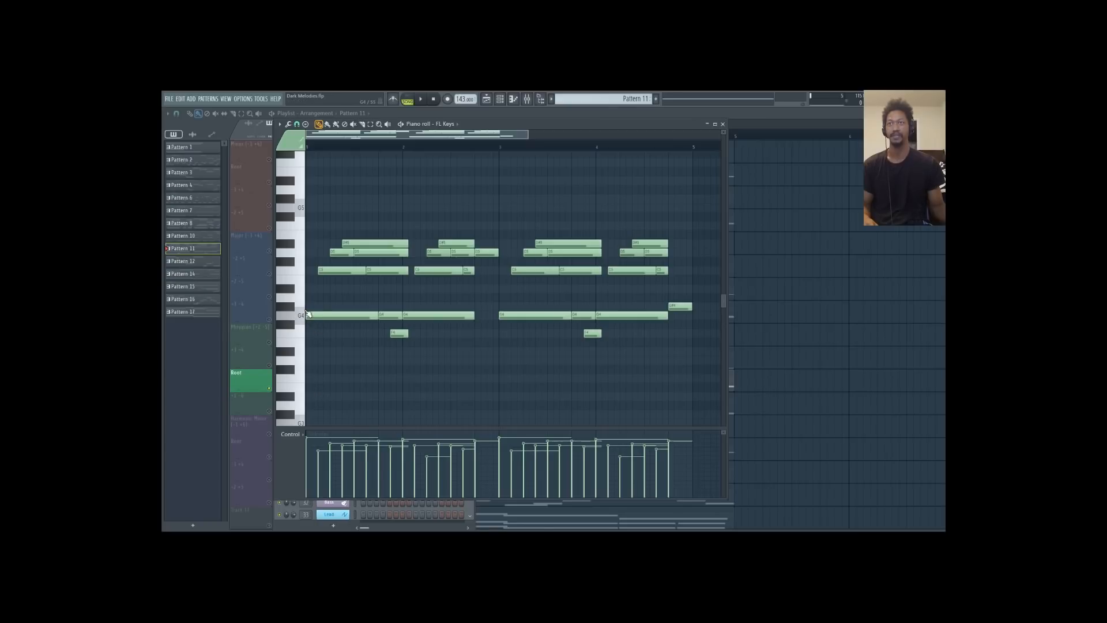
Audition a few piano-roll keys, and play Pattern 11 on its own
left_click(293, 288)
left_click(291, 397)
left_click(293, 186)
key("space")
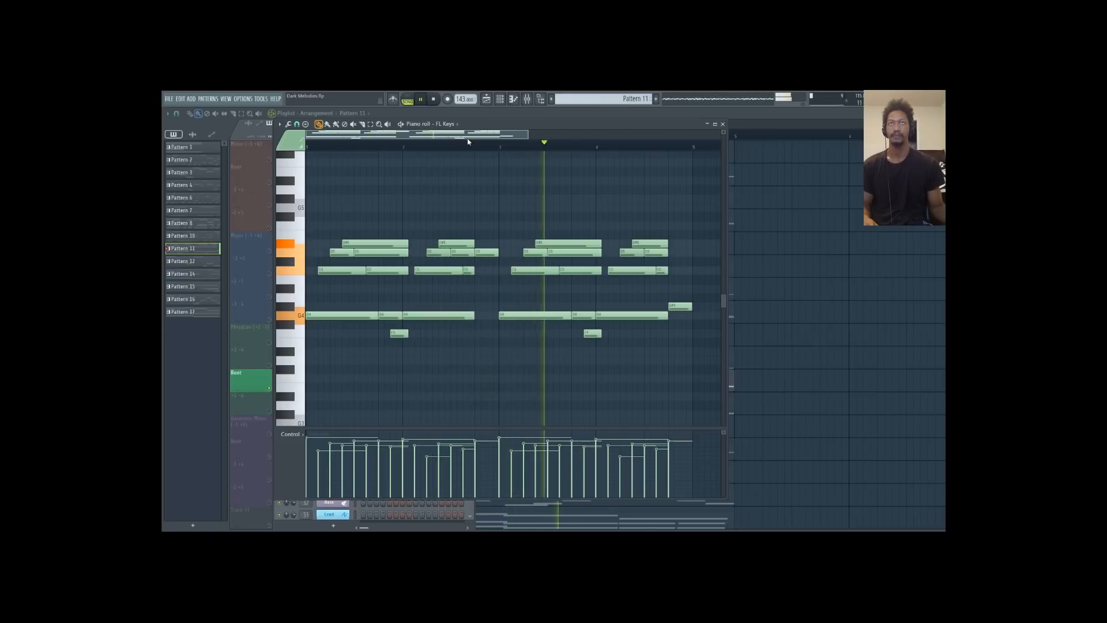
left_click(434, 100)
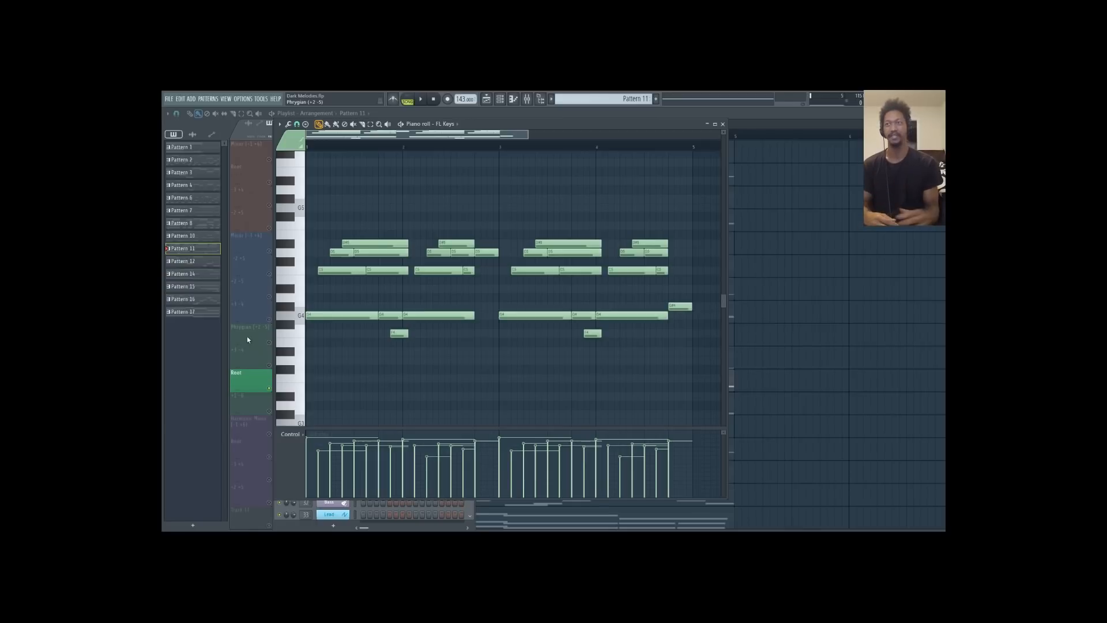
Switch from the Phrygian group's Root track to Pattern 12's track, check Pattern 1, and open and play Pattern 12 in the piano roll
left_click(269, 388)
left_click(270, 411)
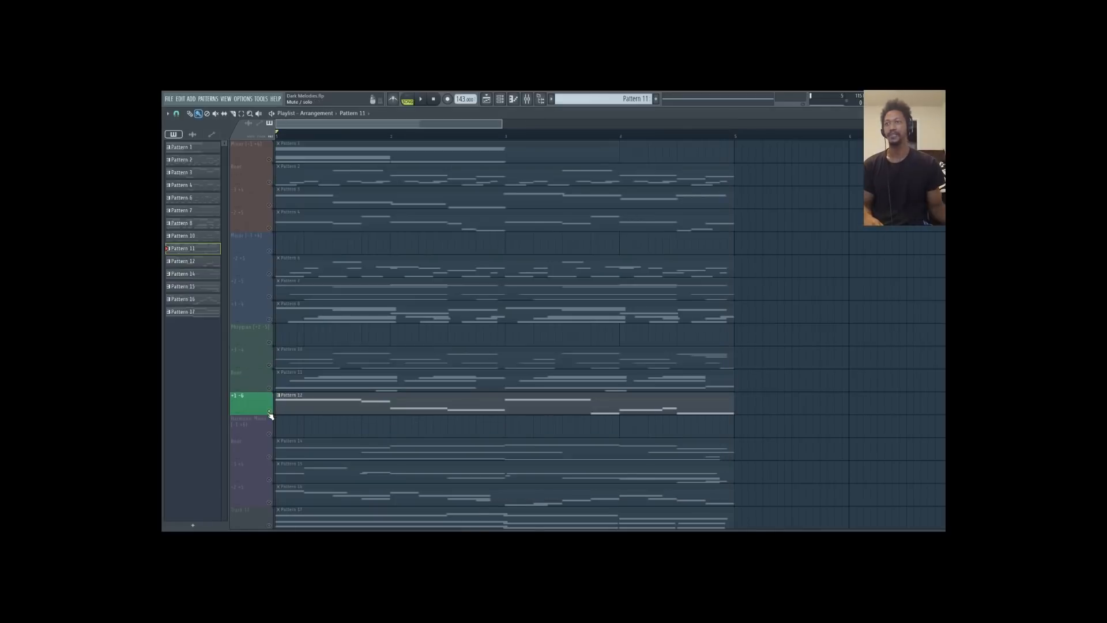
double_click(310, 155)
left_click(264, 444)
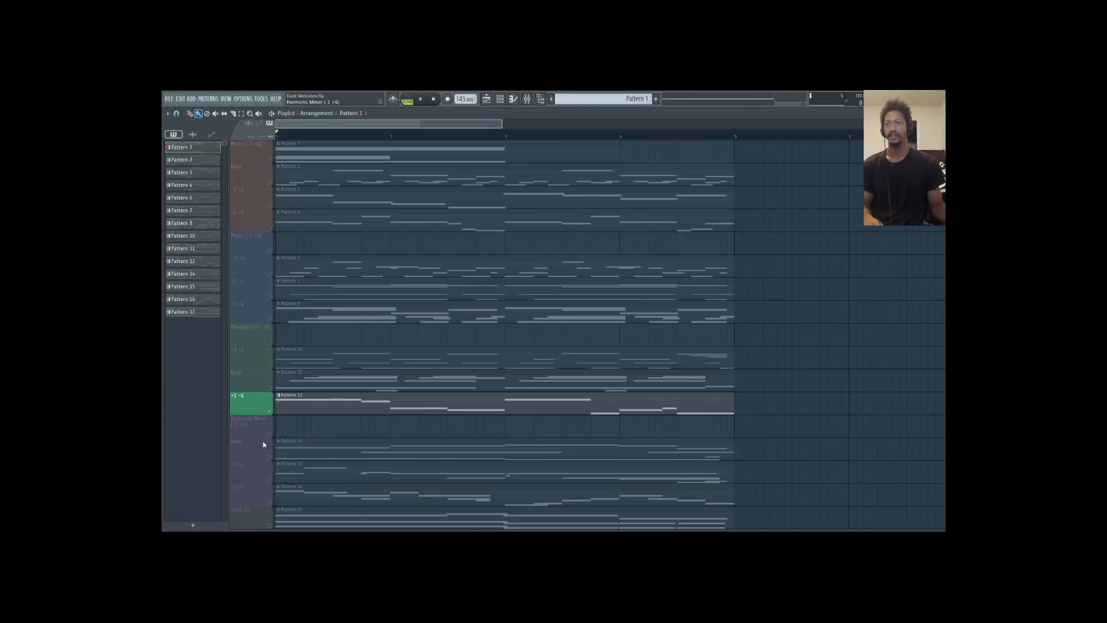
double_click(286, 410)
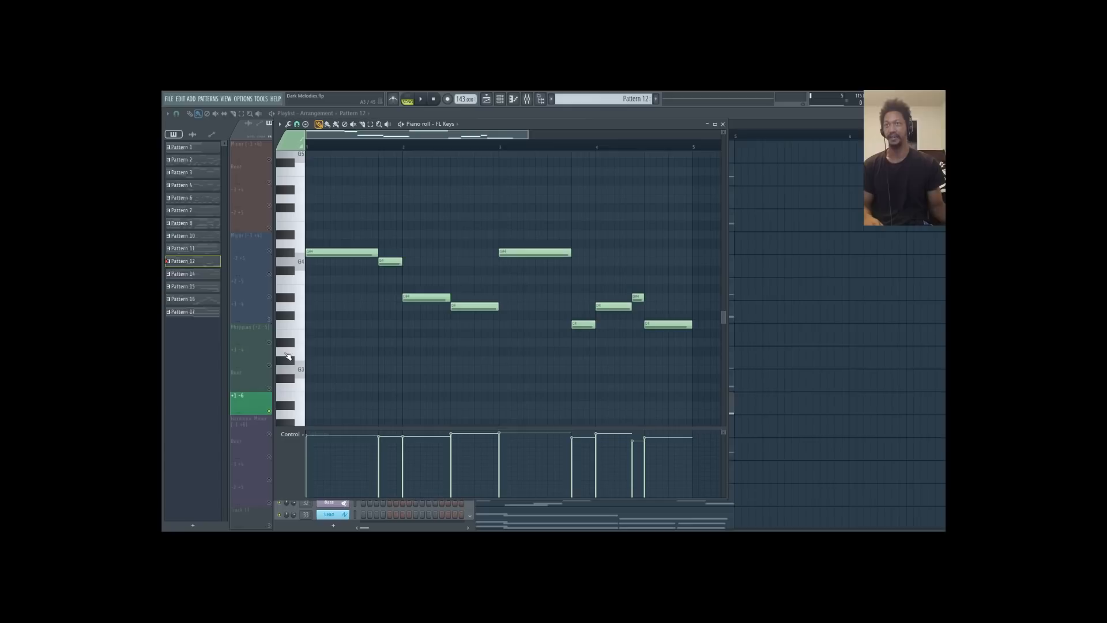
left_click(421, 99)
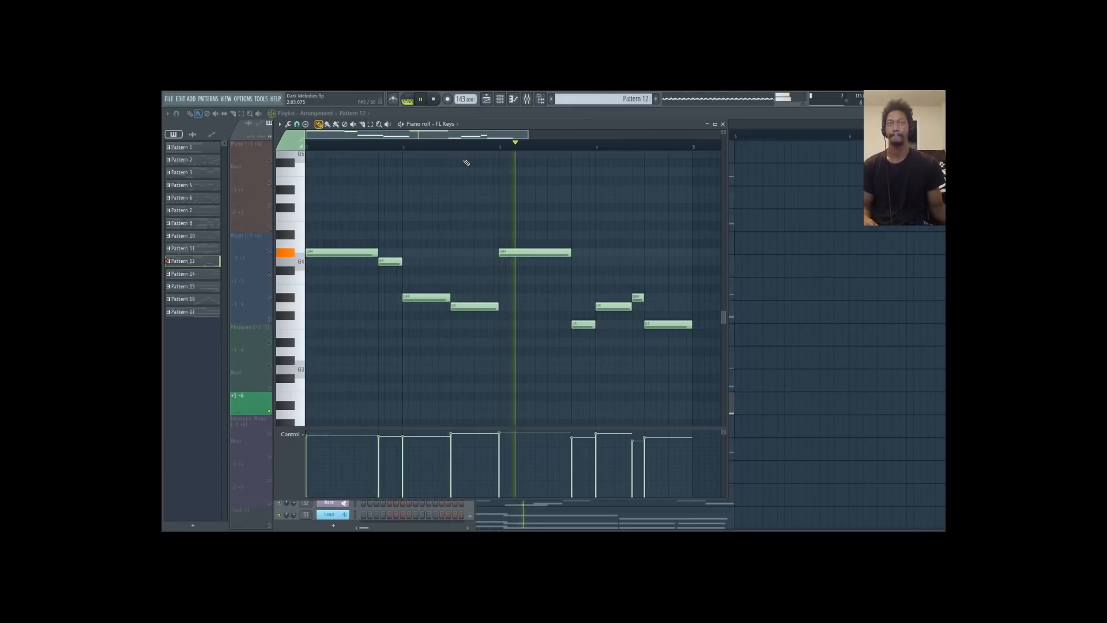
left_click(435, 100)
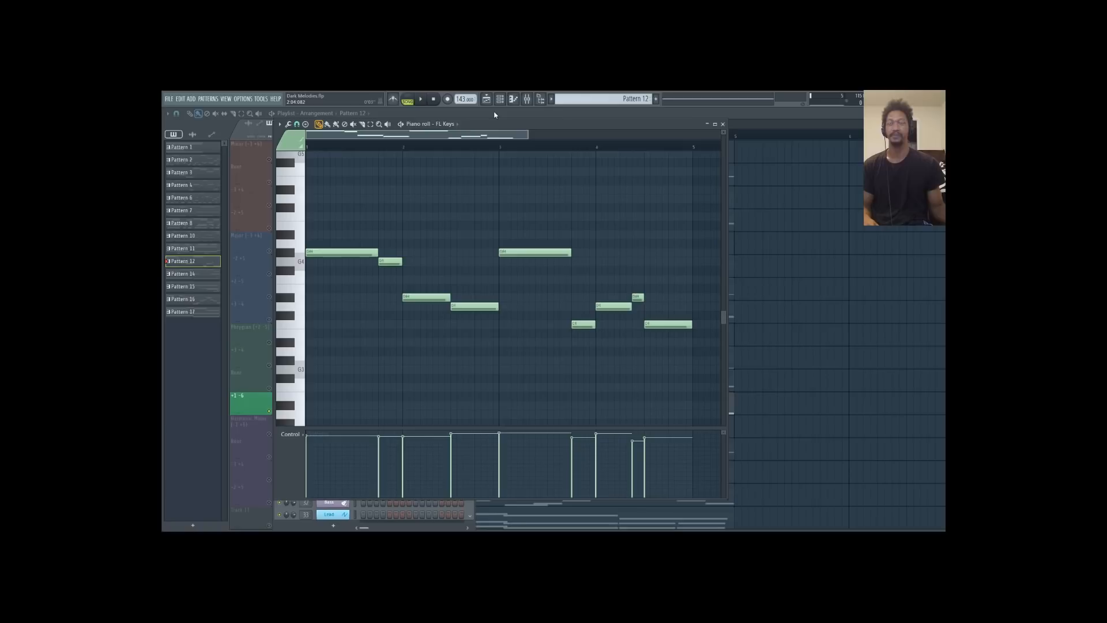
Return to the playlist and review the Harmonic Minor group's tracks alongside the Minor group's tracks
key("F7")
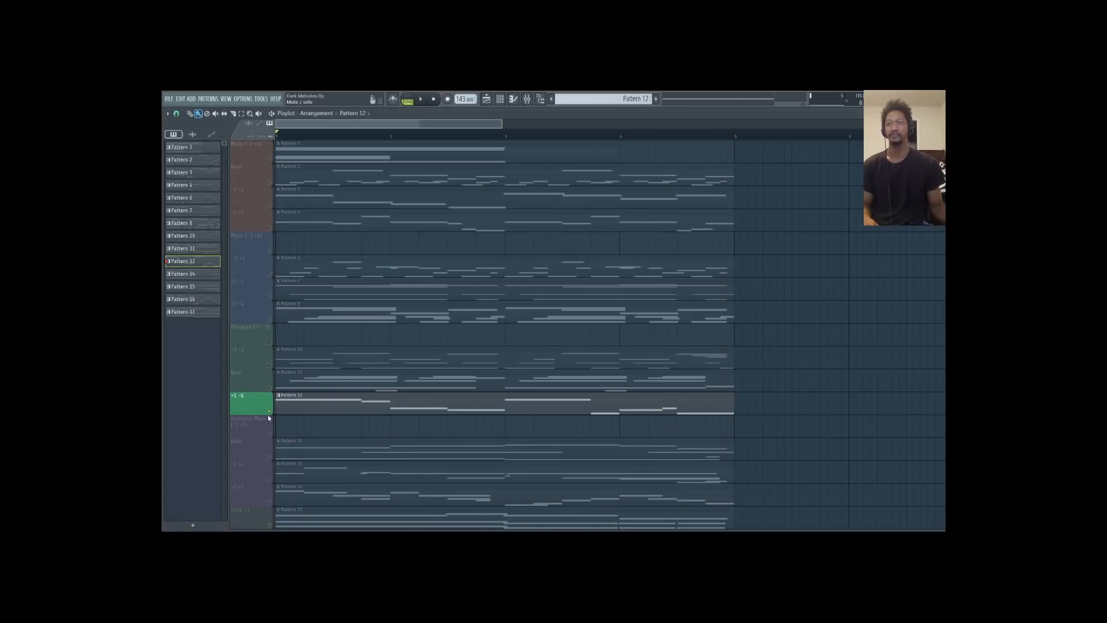
scroll(325, 425, "down", 2)
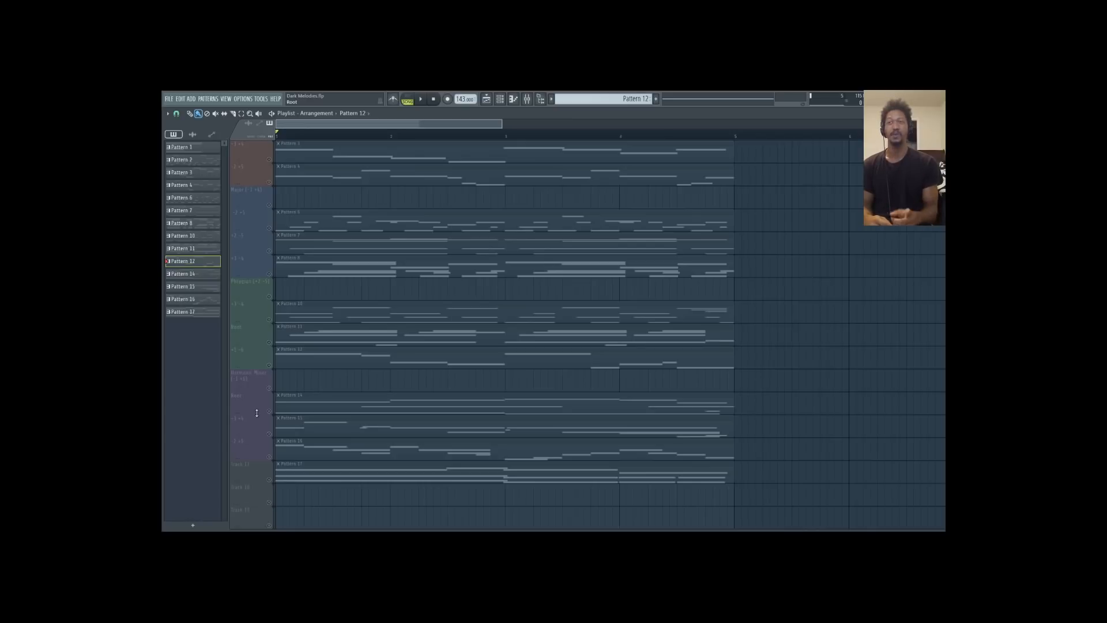
left_click(245, 381)
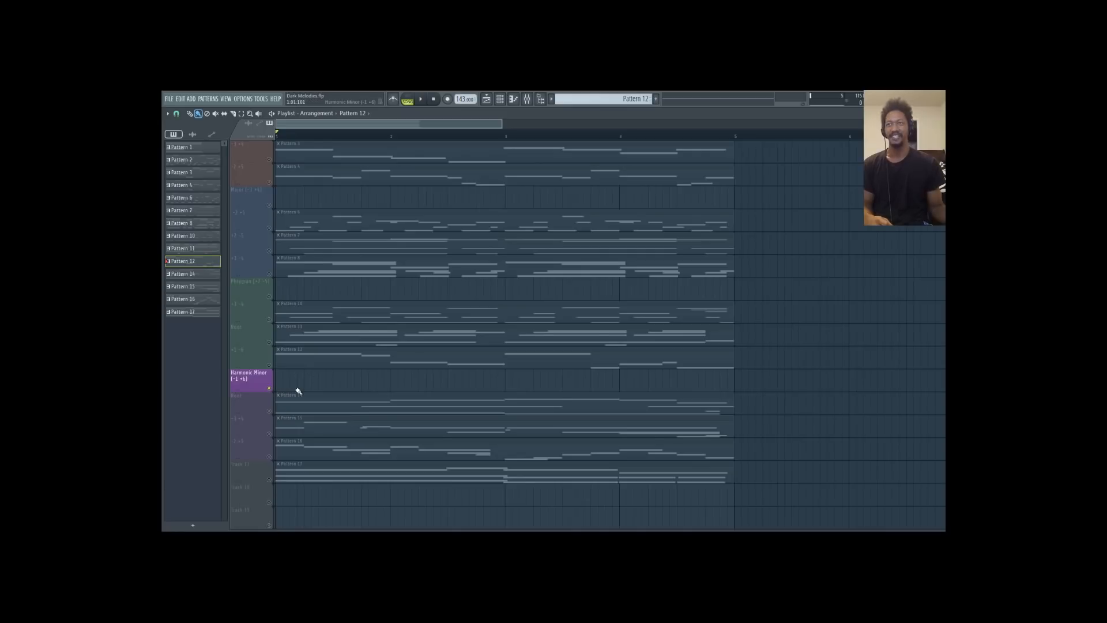
scroll(299, 392, "up", 1)
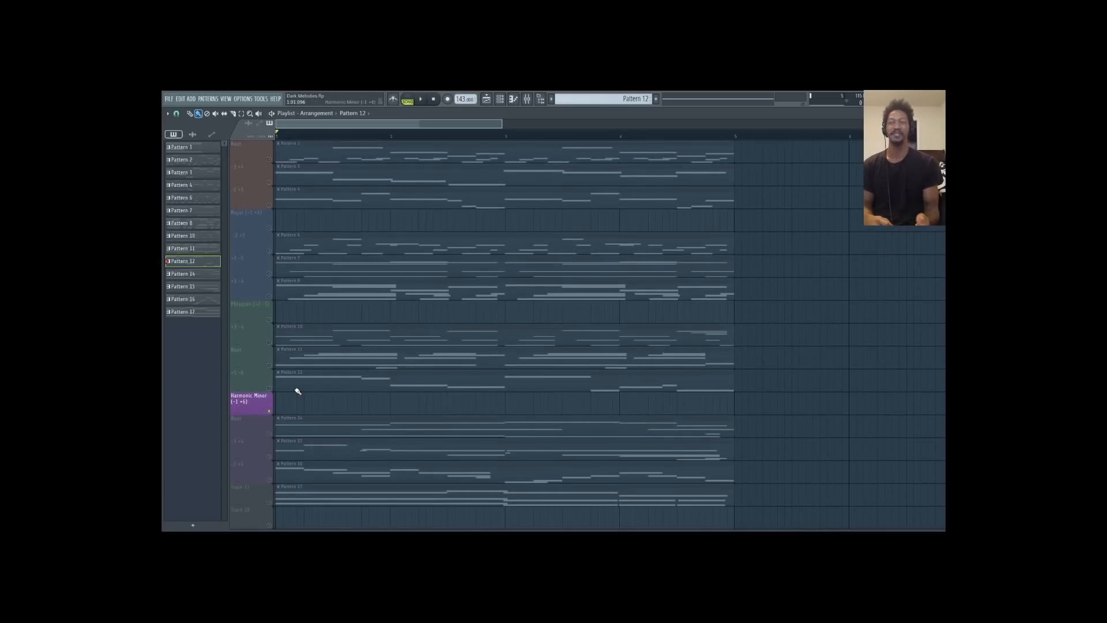
left_click(378, 462)
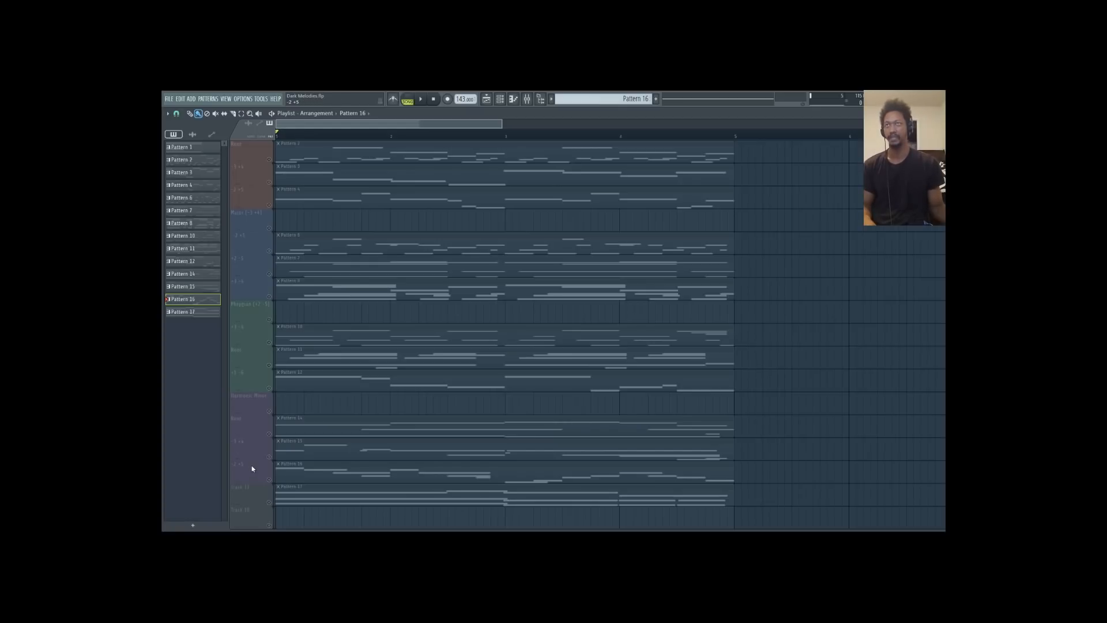
scroll(252, 173, "up", 1)
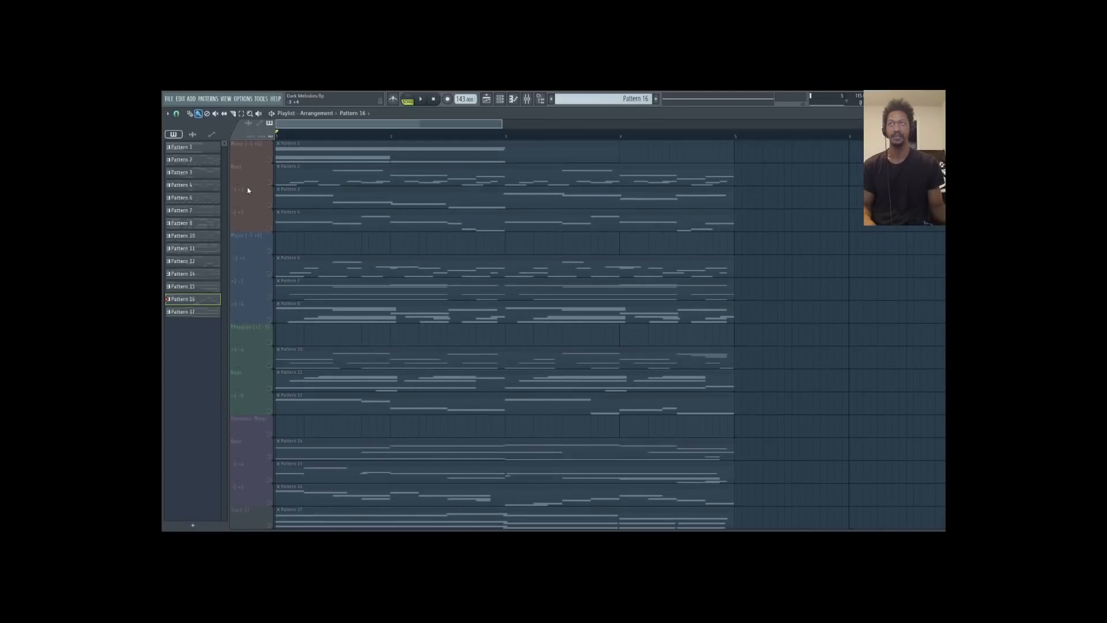
scroll(256, 363, "down", 3)
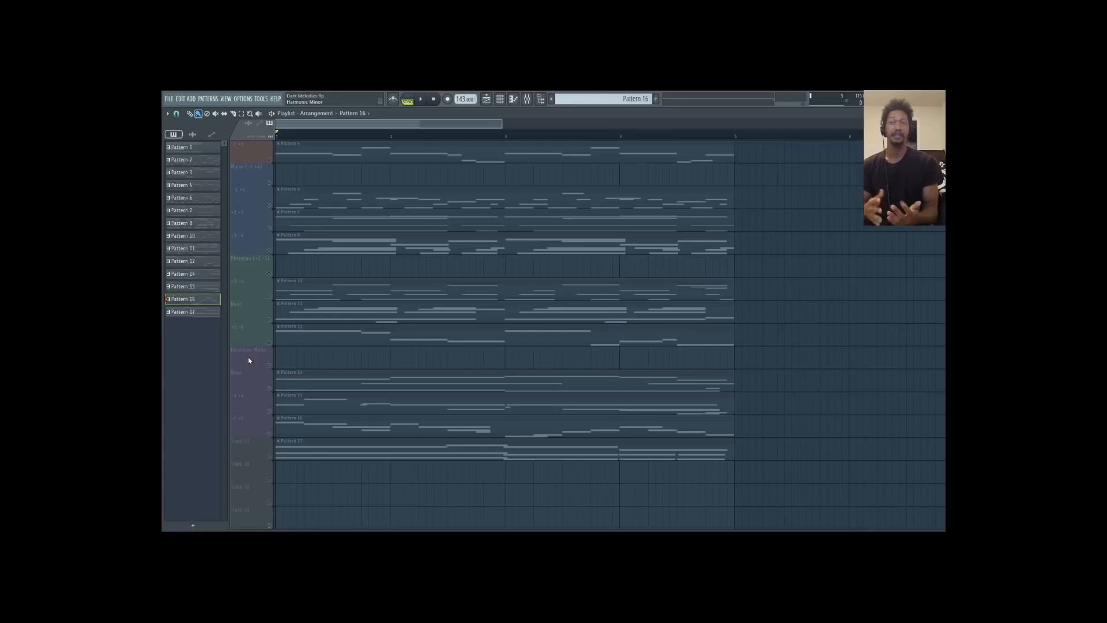
scroll(248, 359, "up", 3)
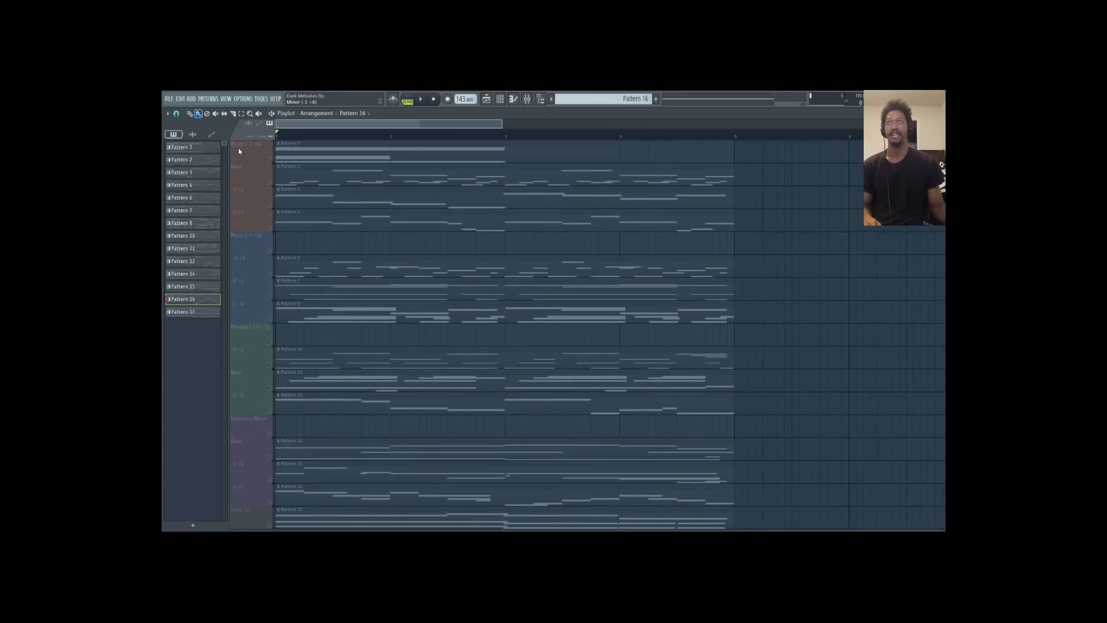
scroll(315, 428, "down", 1)
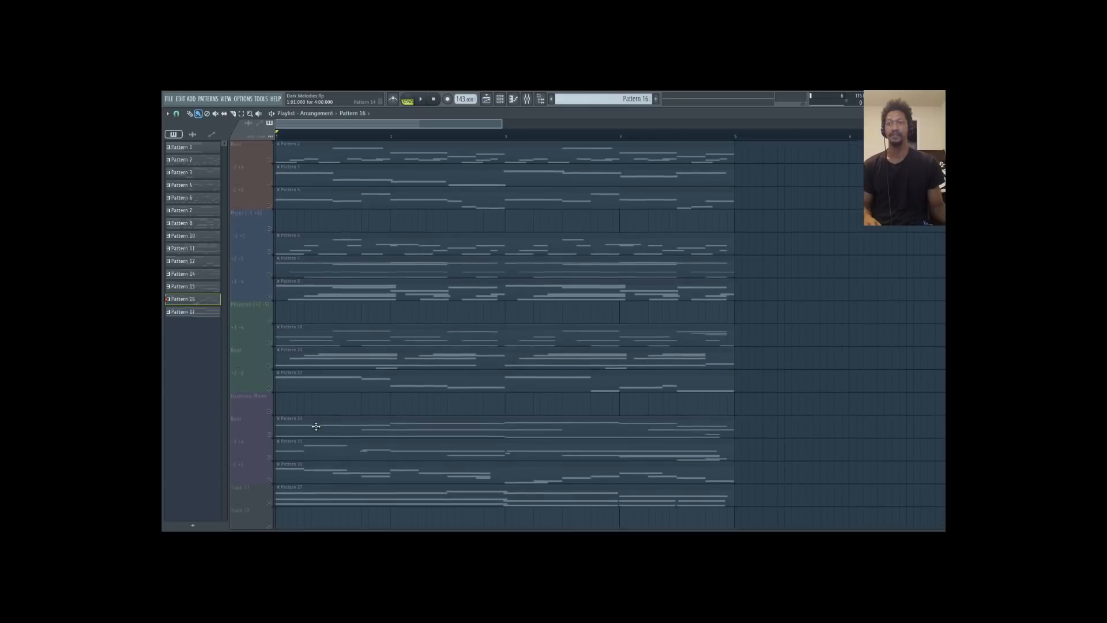
Open Pattern 14 from the Harmonic Minor group's Root track in the piano roll and play it twice
double_click(310, 428)
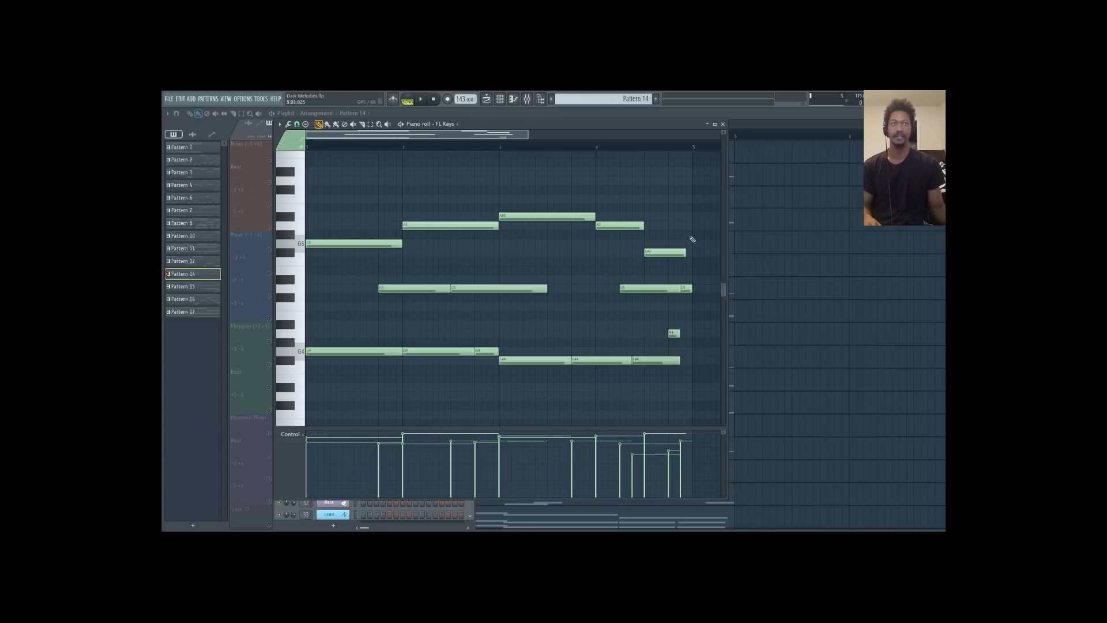
left_click(649, 249)
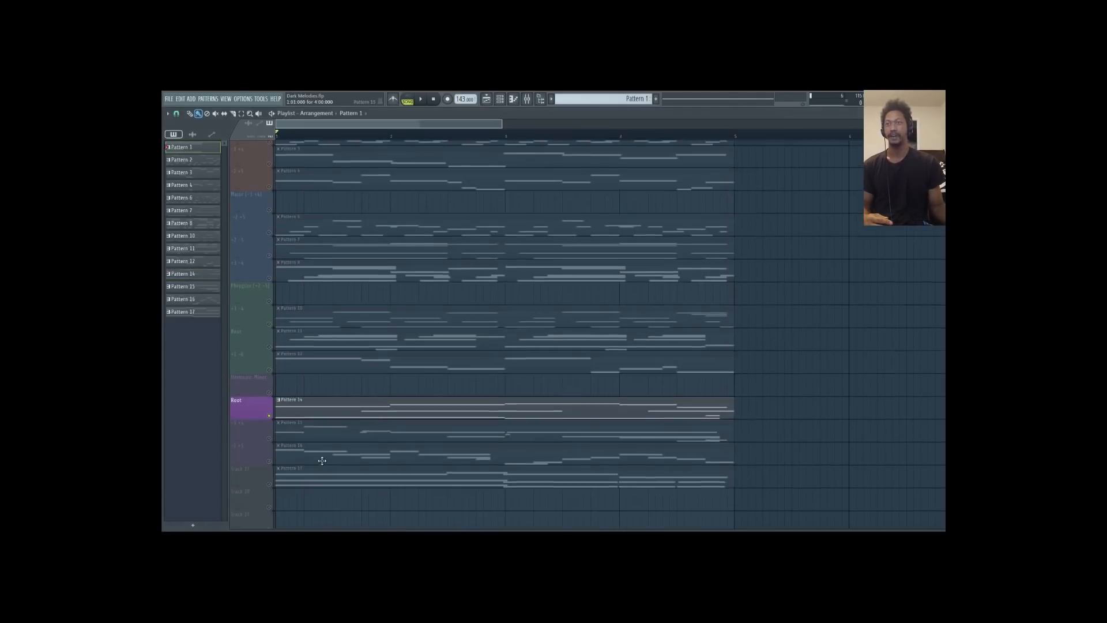
double_click(290, 403)
left_click(421, 99)
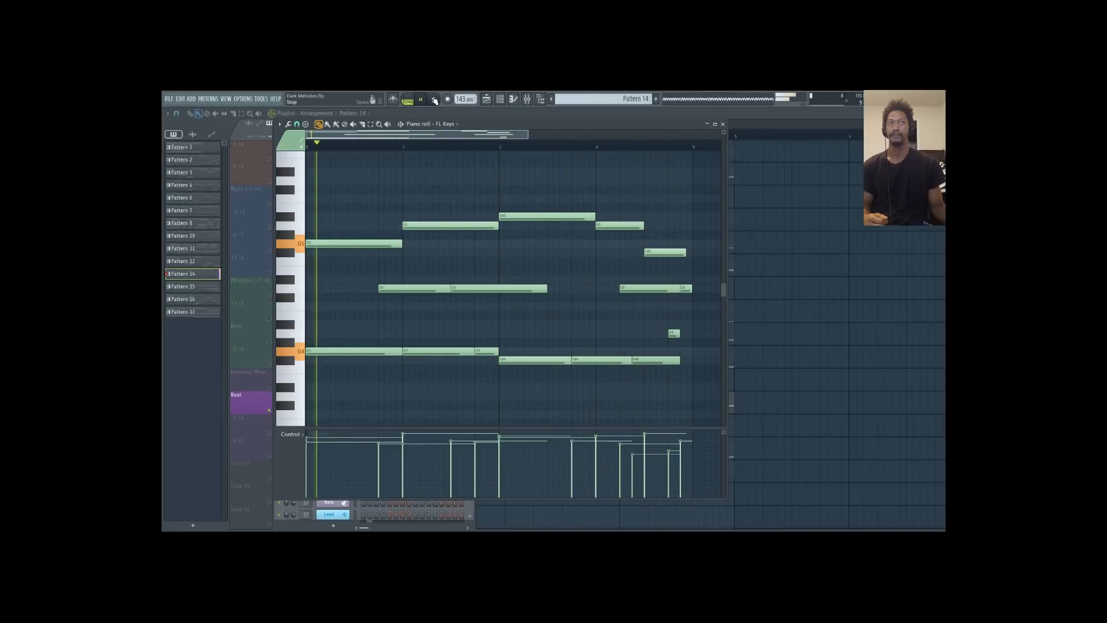
left_click(434, 101)
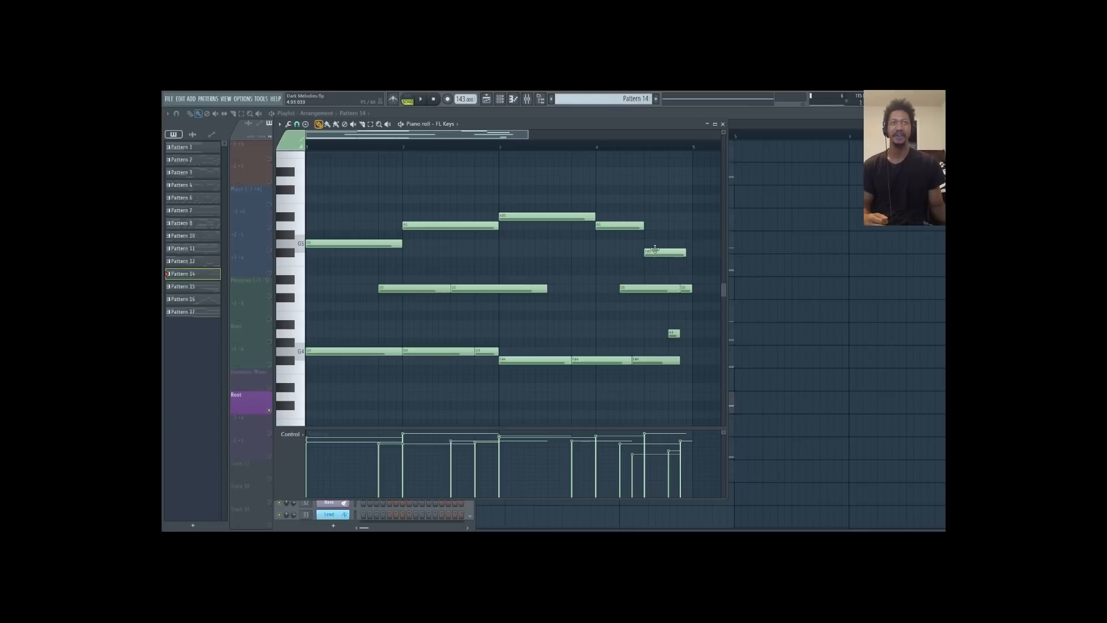
left_click(421, 108)
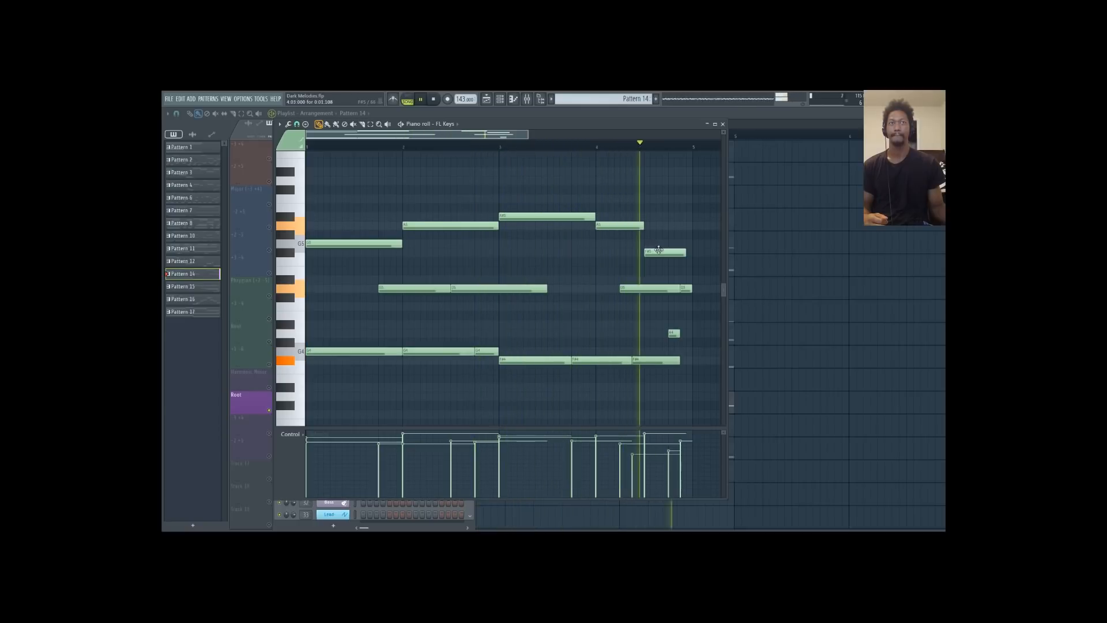
left_click(434, 101)
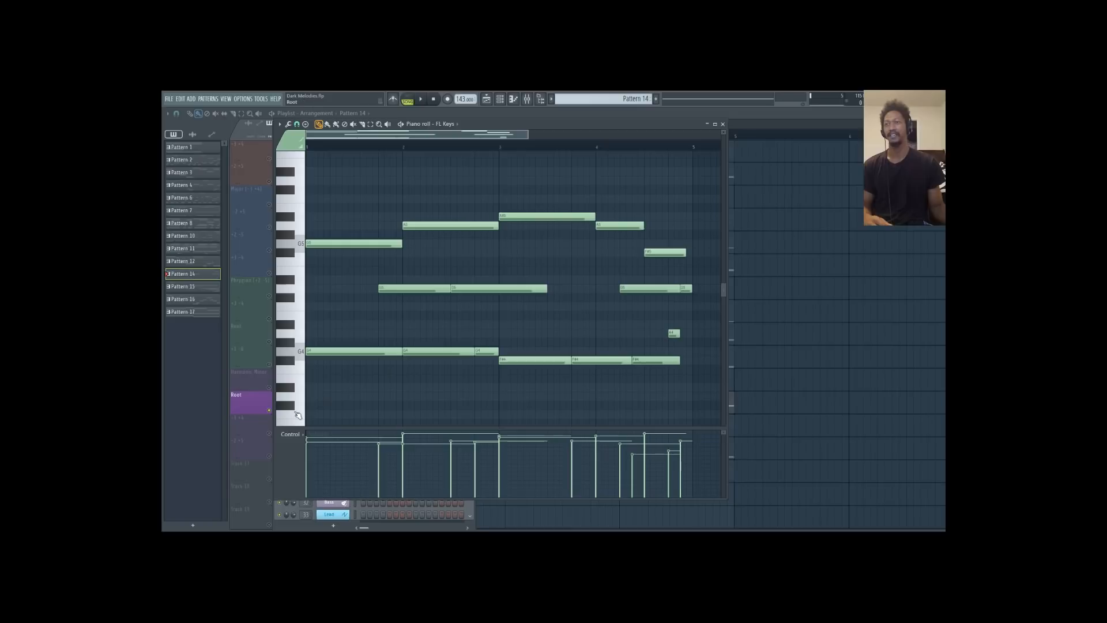
Switch from the Harmonic Minor Root track to Pattern 15's track, check Pattern 1, and play Pattern 15
left_click(272, 415)
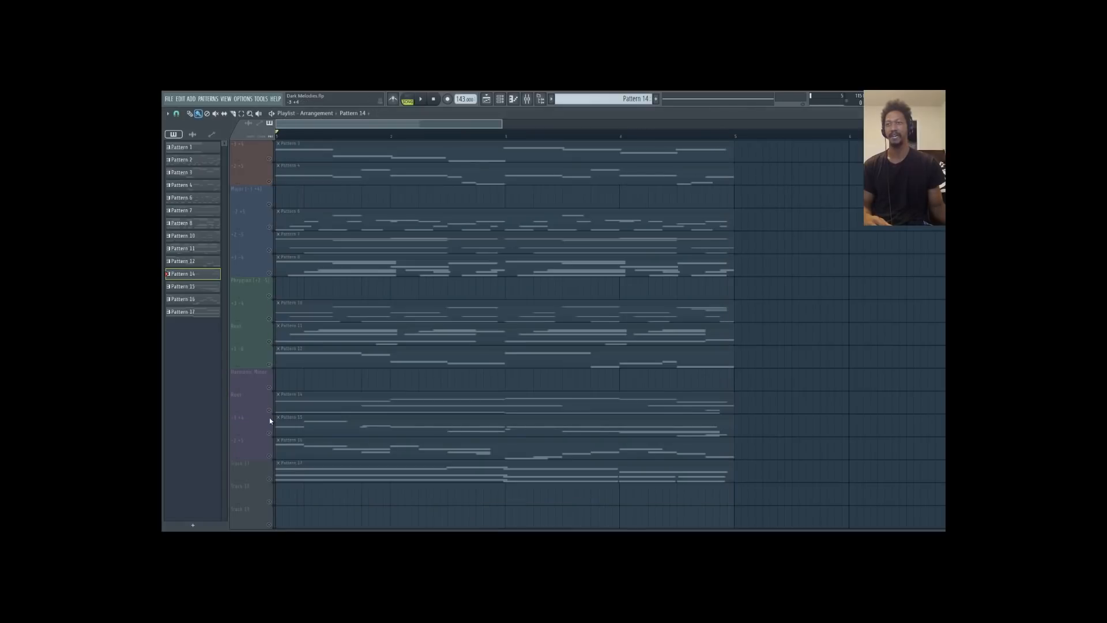
left_click(270, 433)
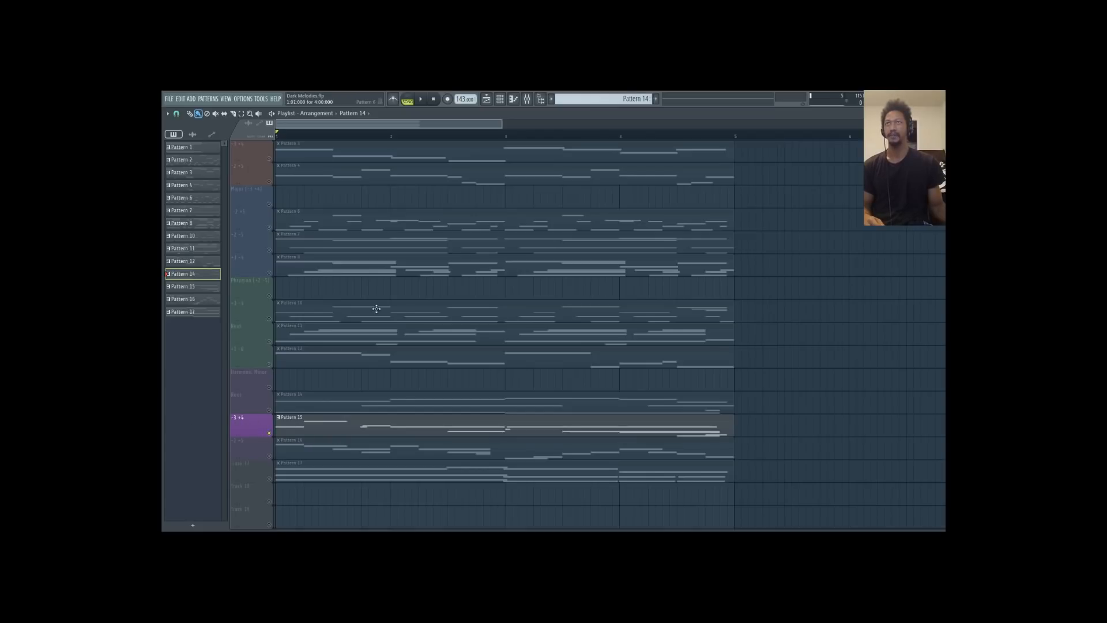
scroll(346, 198, "up", 3)
double_click(323, 156)
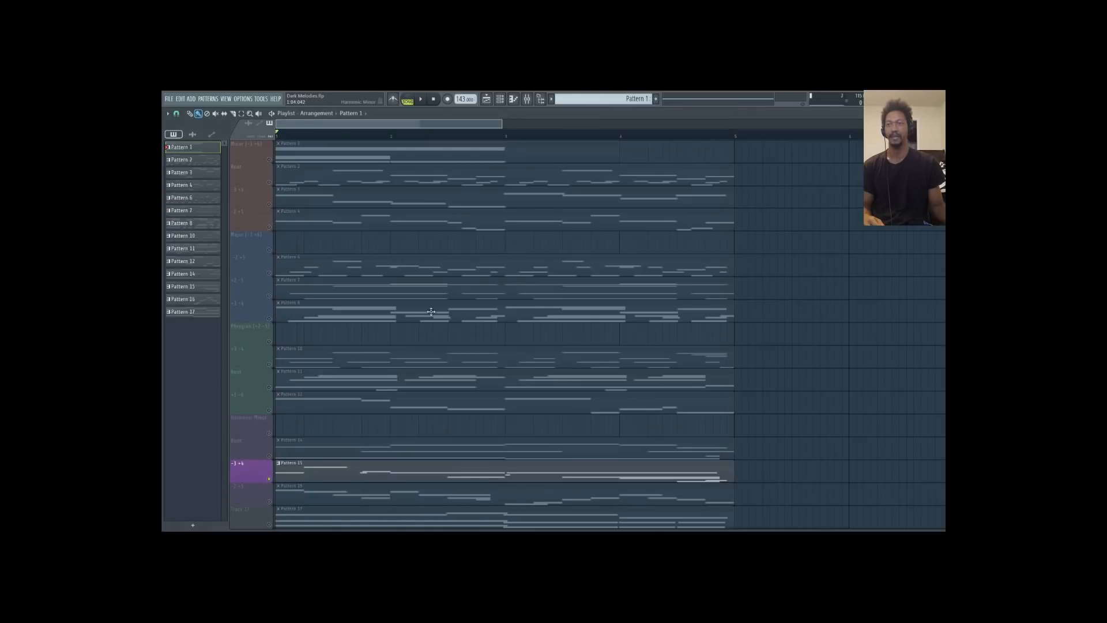
key("space")
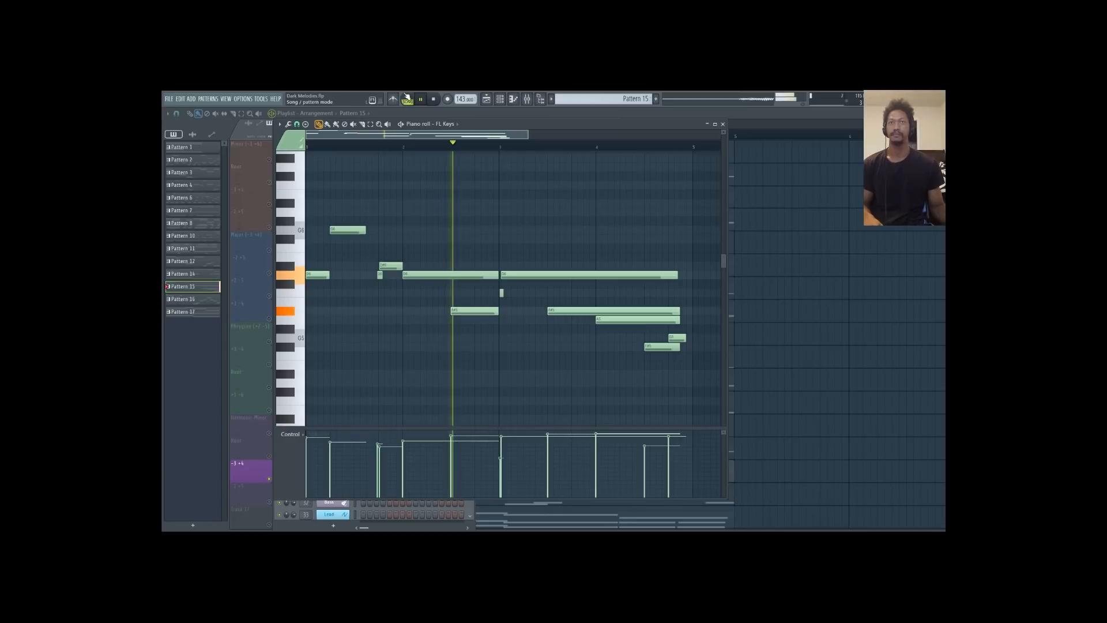
left_click(434, 100)
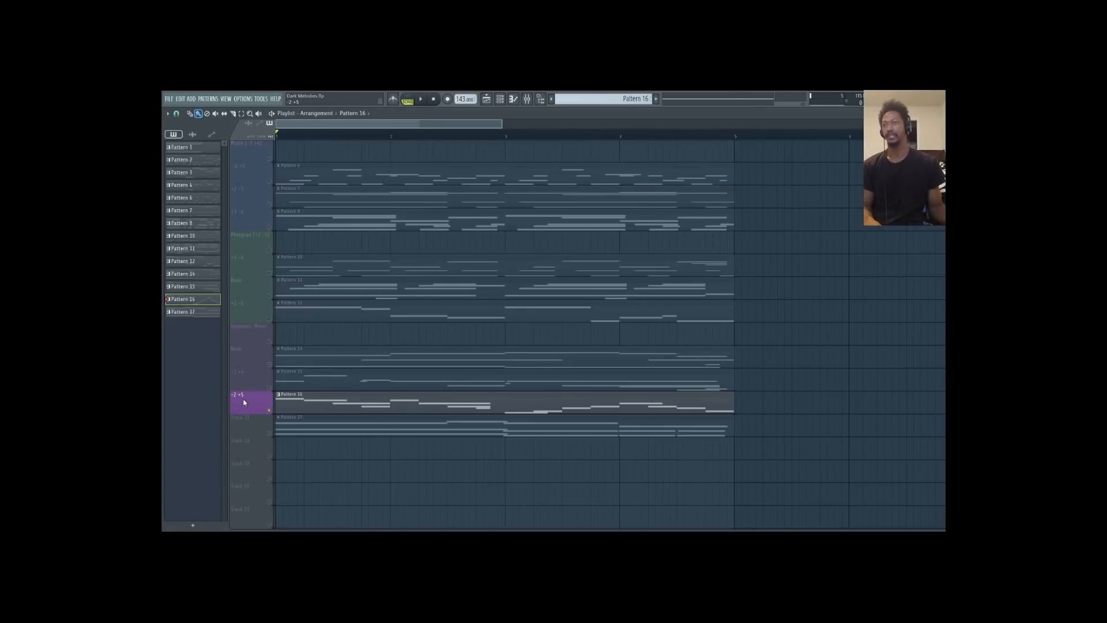
Open Pattern 1 for reference, and play Pattern 16 from the Harmonic Minor group twice
scroll(346, 260, "up", 4)
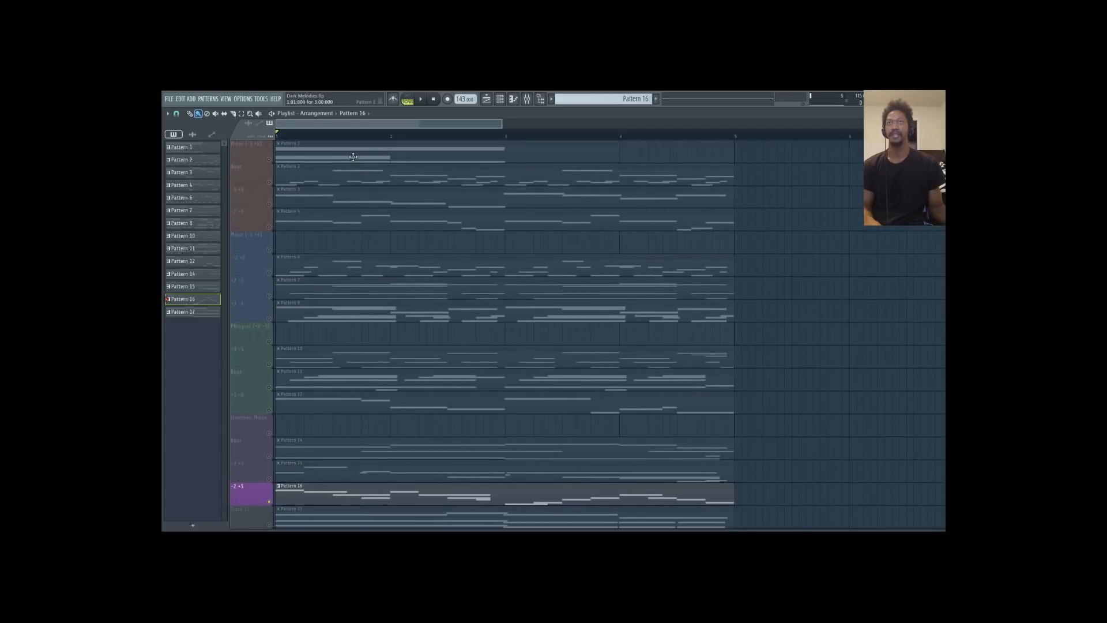
double_click(356, 159)
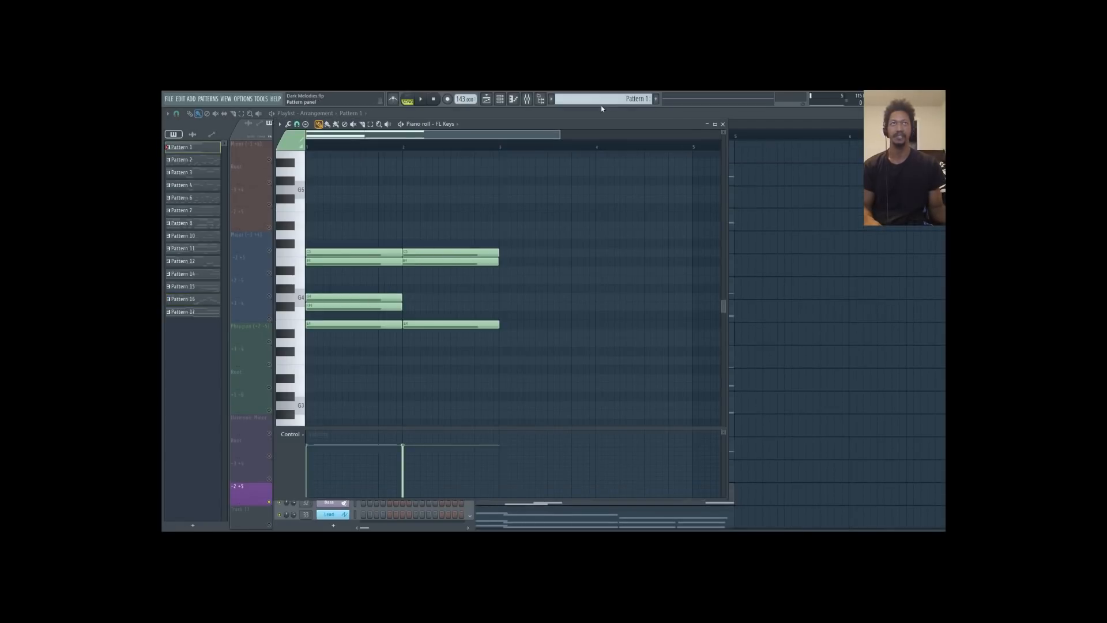
left_click(422, 100)
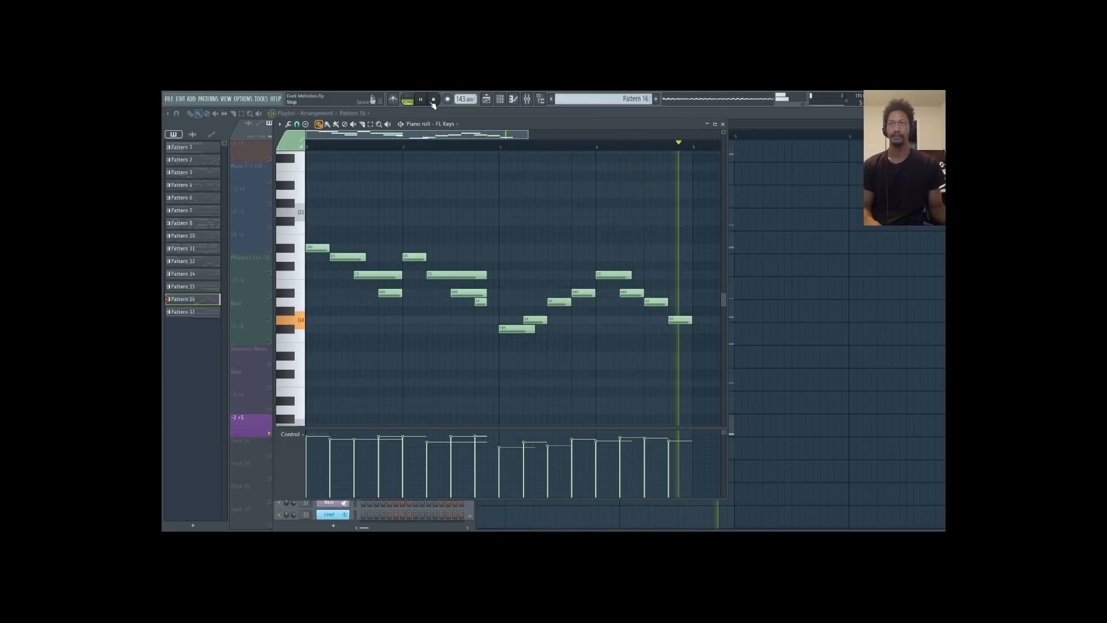
left_click(433, 101)
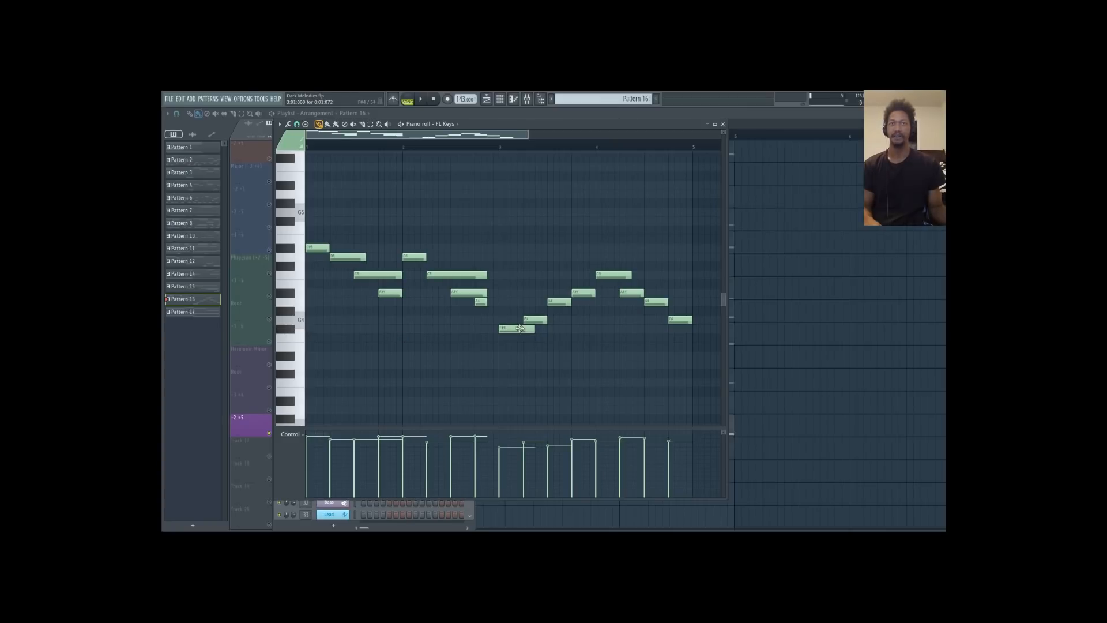
left_click(420, 101)
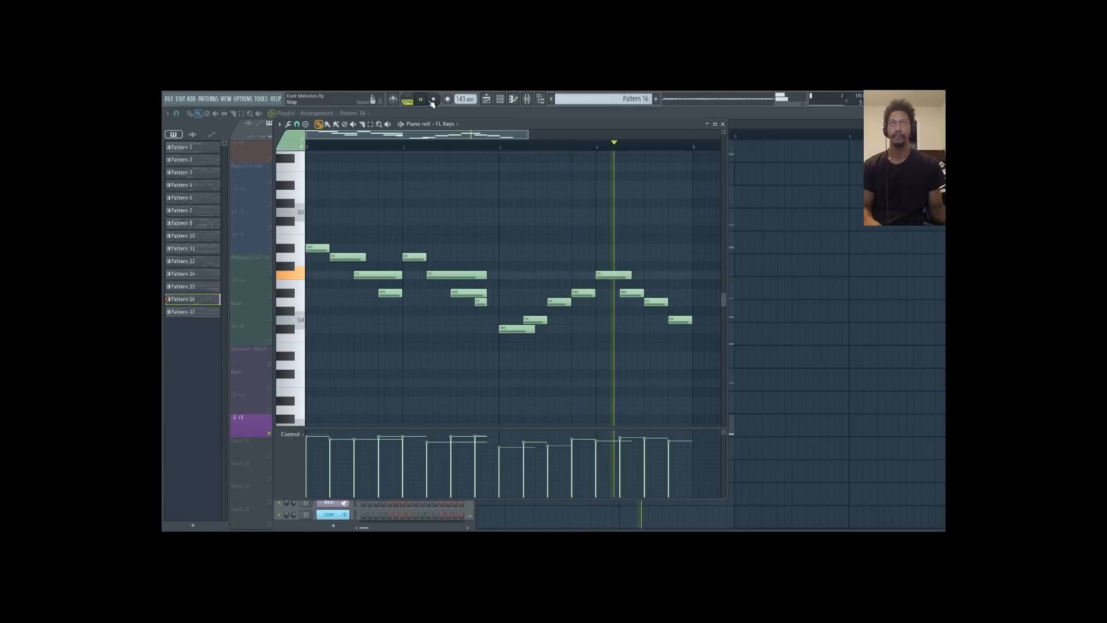
left_click(432, 101)
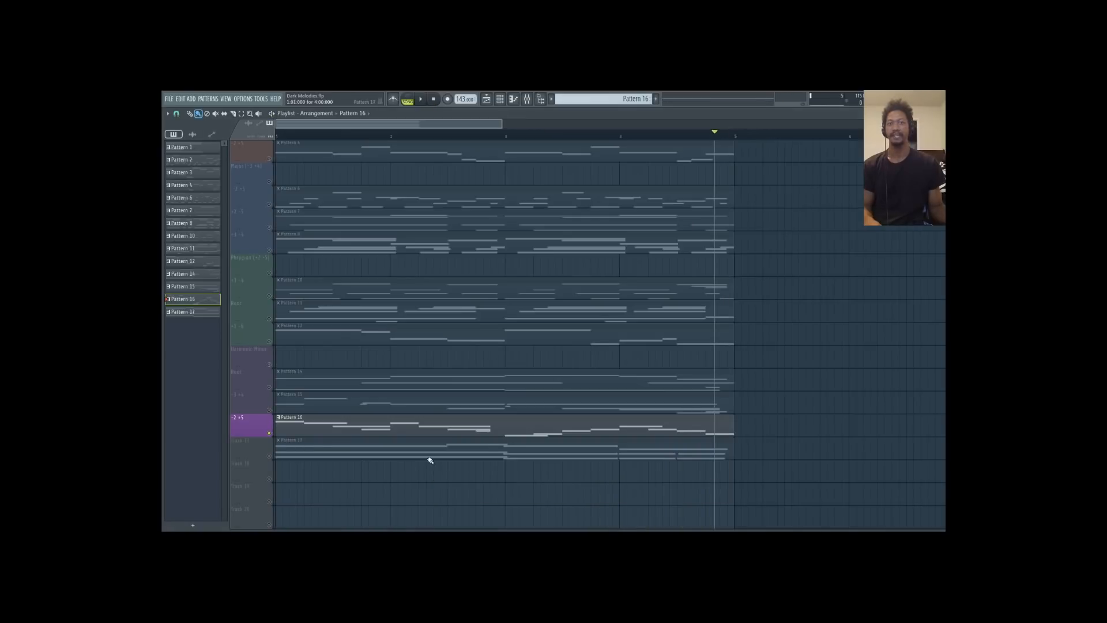
Unmute Pattern 17's track and play it together with Pattern 16, viewing the notes in the piano roll
left_click(269, 456)
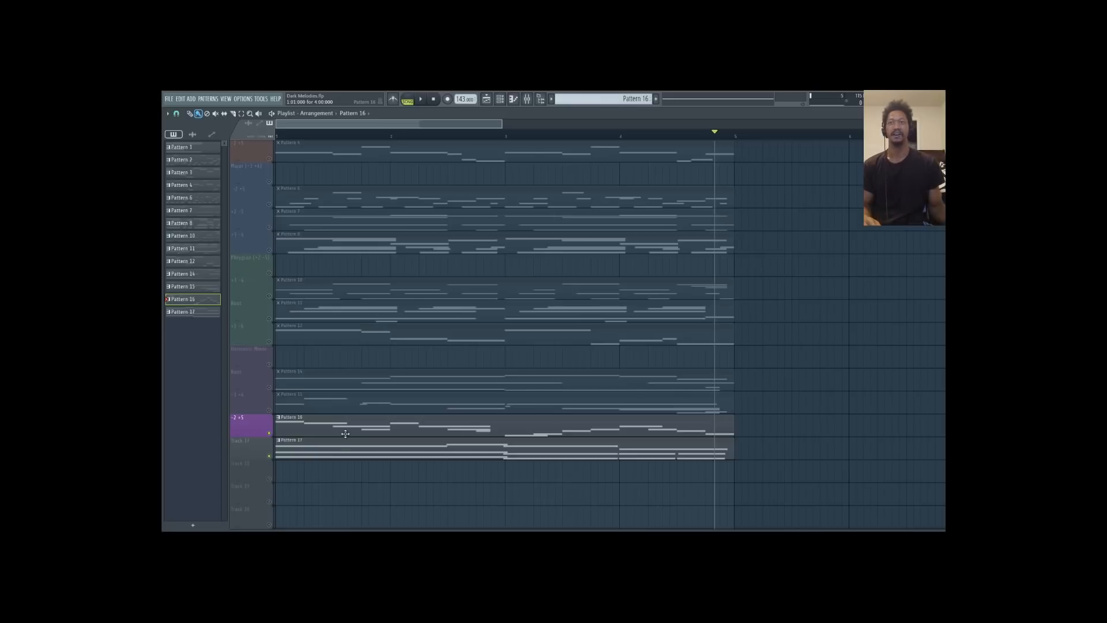
double_click(327, 431)
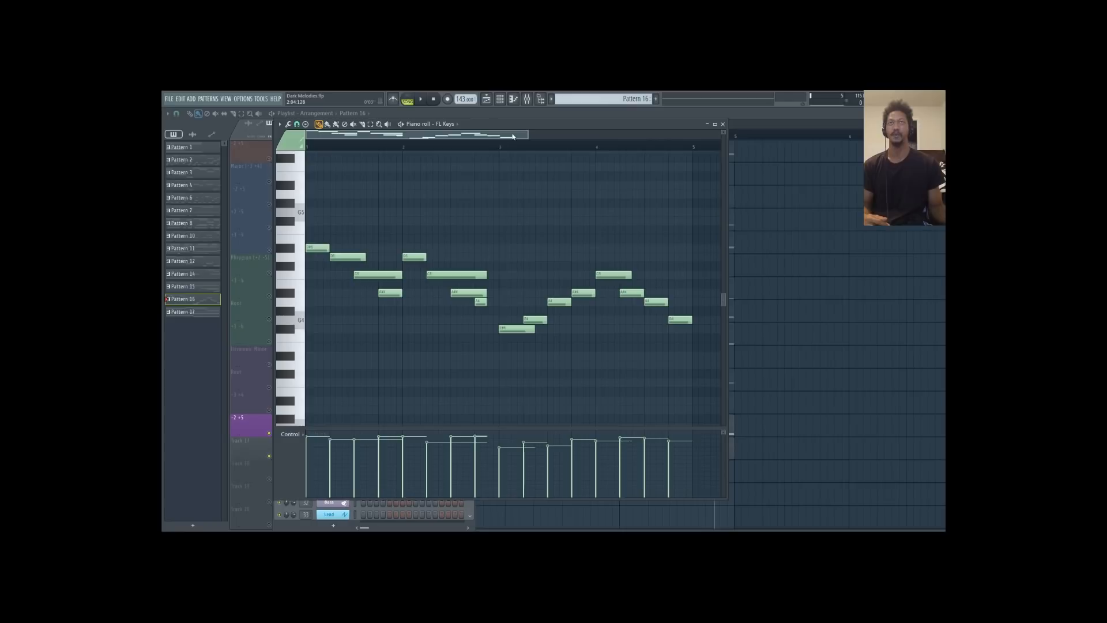
left_click(421, 100)
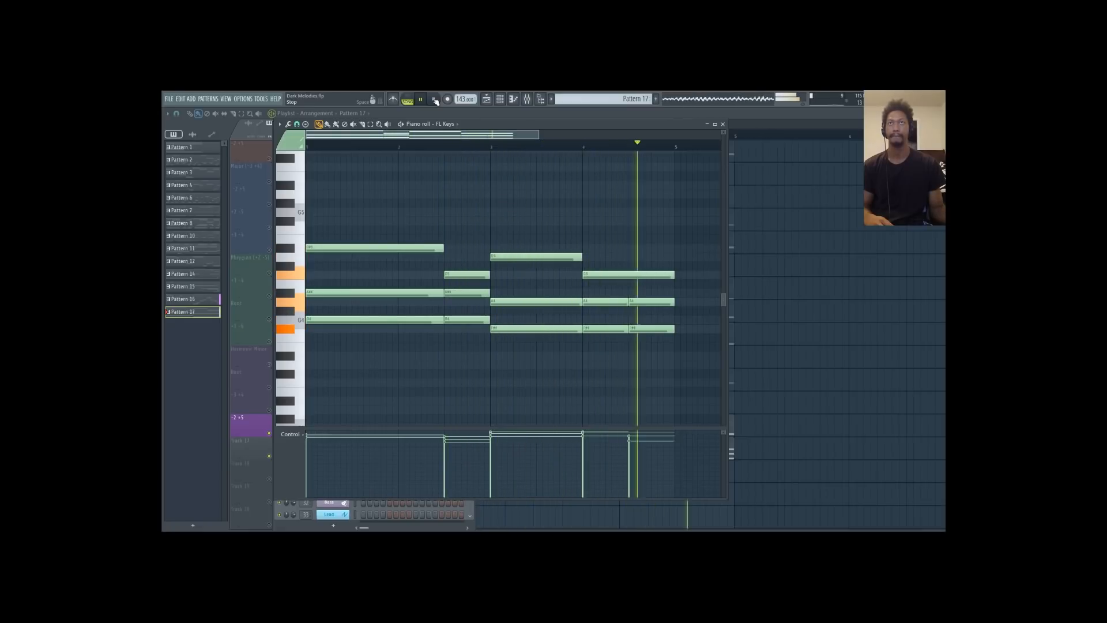
left_click(435, 100)
Return to the playlist, leave only Pattern 17's track unmuted, and open Pattern 1 from the Minor group in the piano roll
key("F6")
left_click(487, 99)
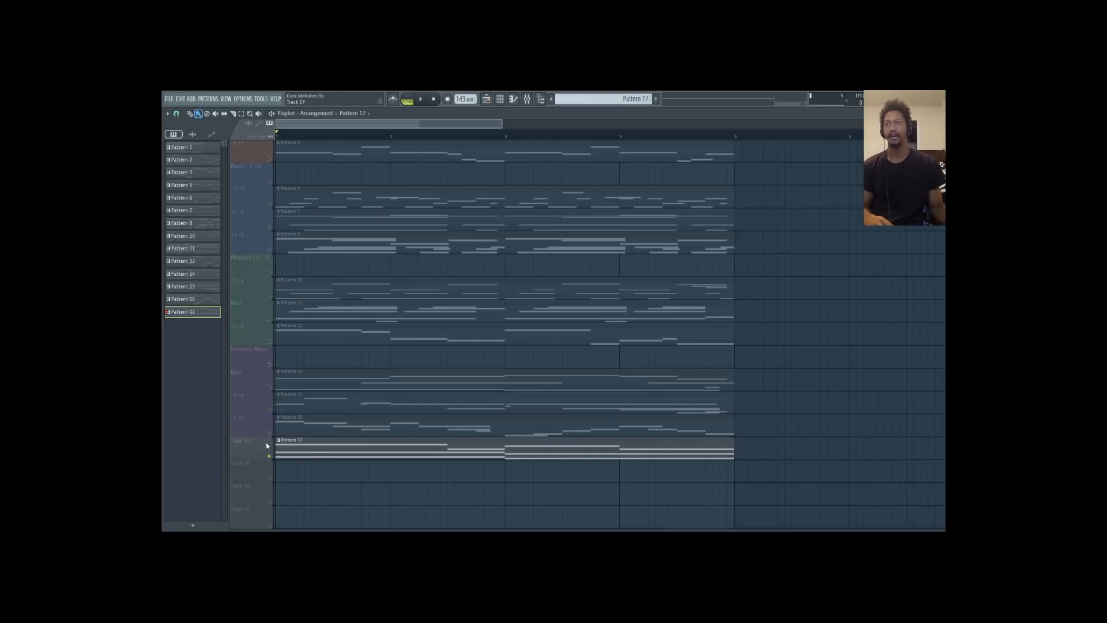
scroll(252, 225, "up", 3)
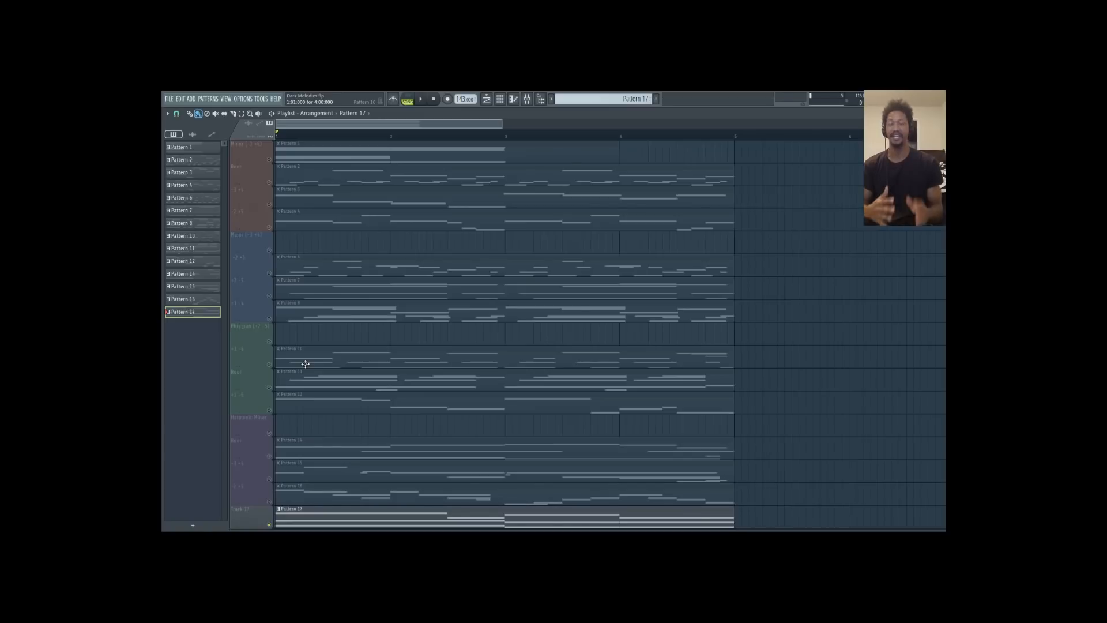
double_click(315, 150)
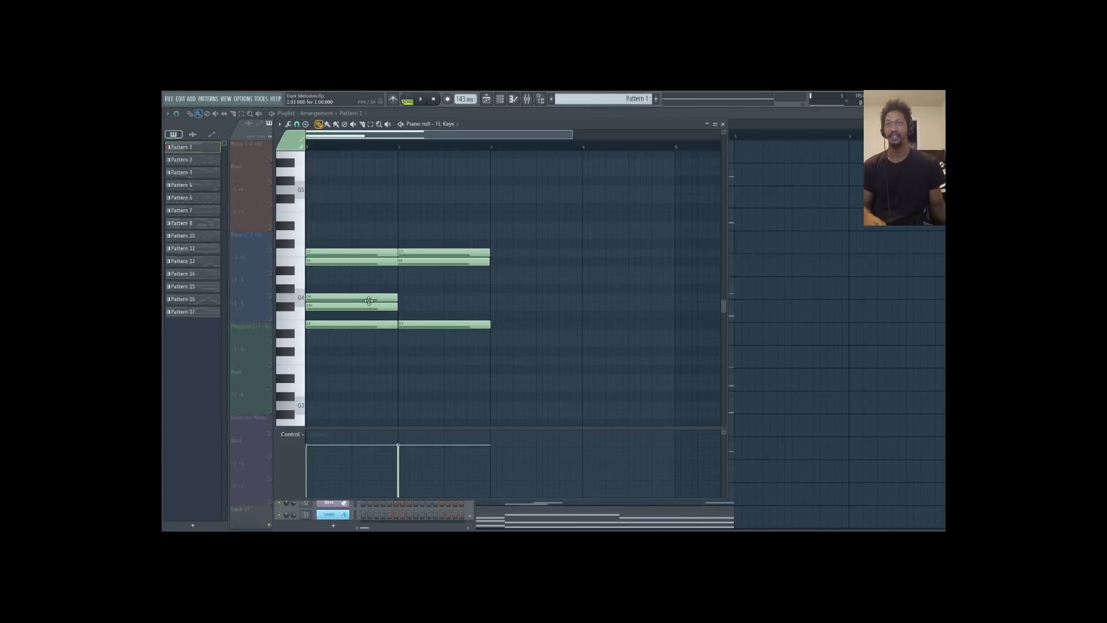
Try a D note between the C and E notes in Pattern 1's first bar, and delete it
left_click(329, 307)
left_click(332, 299)
left_click(333, 279)
left_click_drag(340, 280, 322, 279)
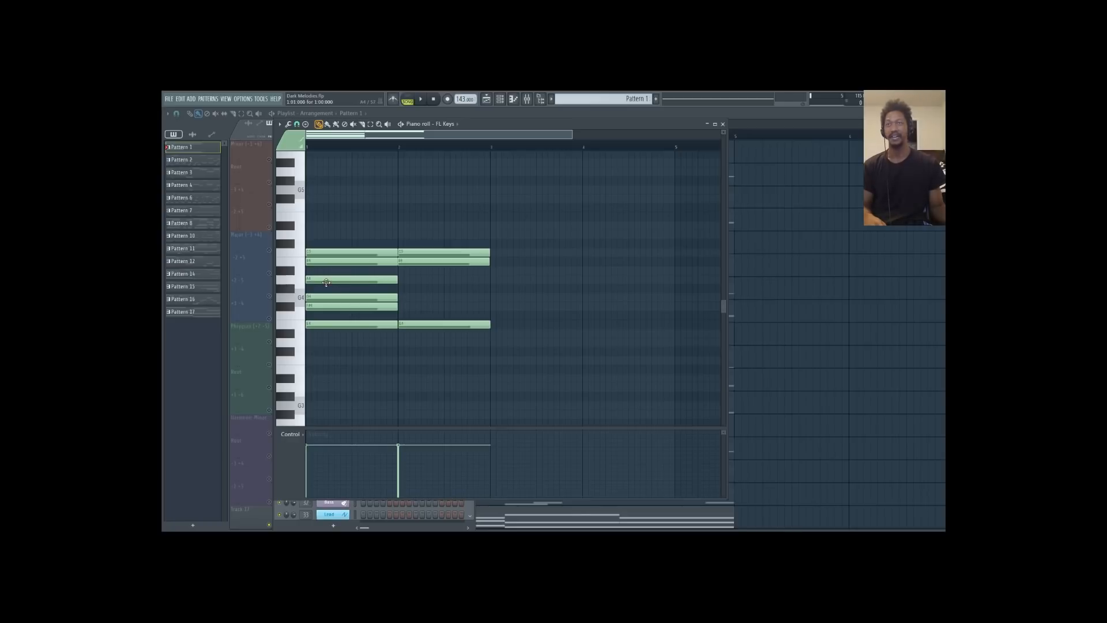
right_click(325, 281)
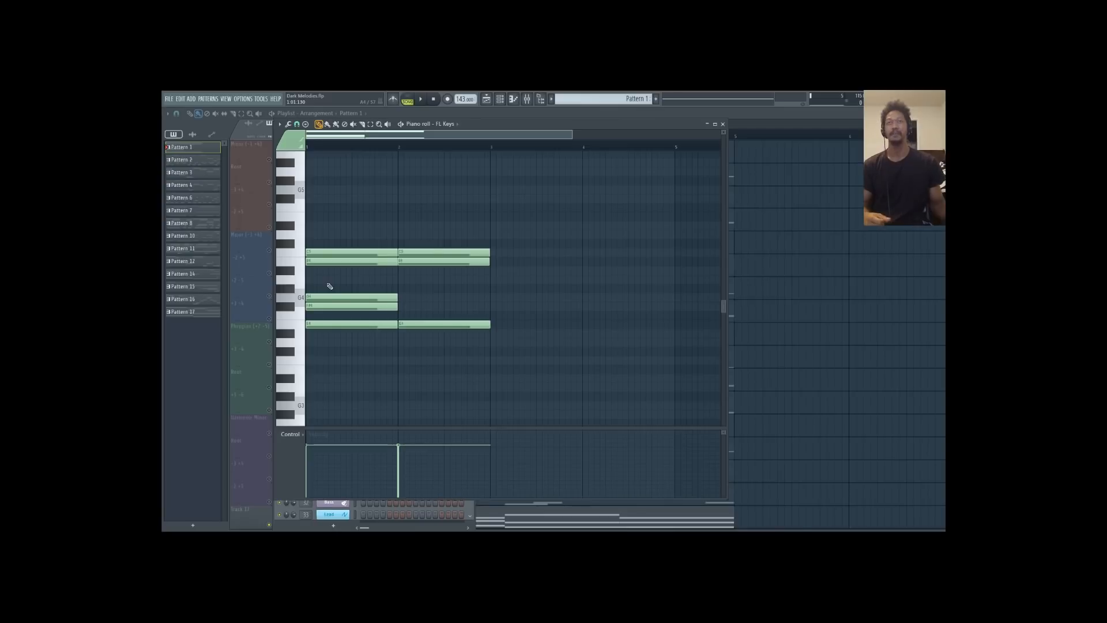
Select Pattern 1's second-bar notes for reference, and add the left-out G and D notes to the first-bar stack
left_click_drag(549, 225, 433, 391)
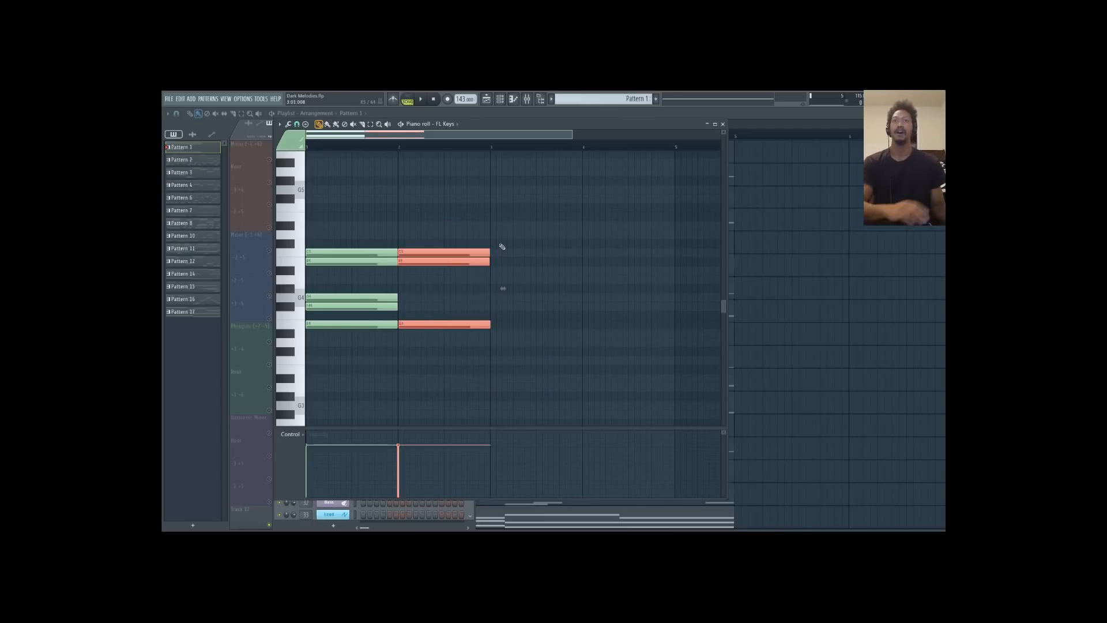
left_click(372, 234)
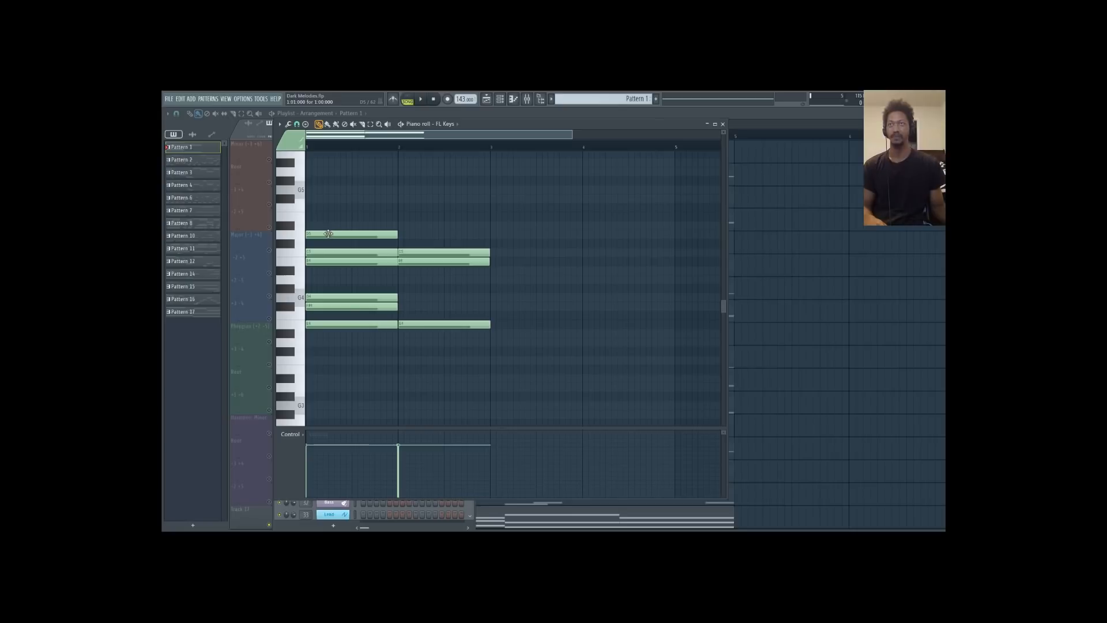
mouse_move(328, 233)
left_mouse_down()
mouse_move(353, 234)
mouse_move(323, 237)
left_mouse_up()
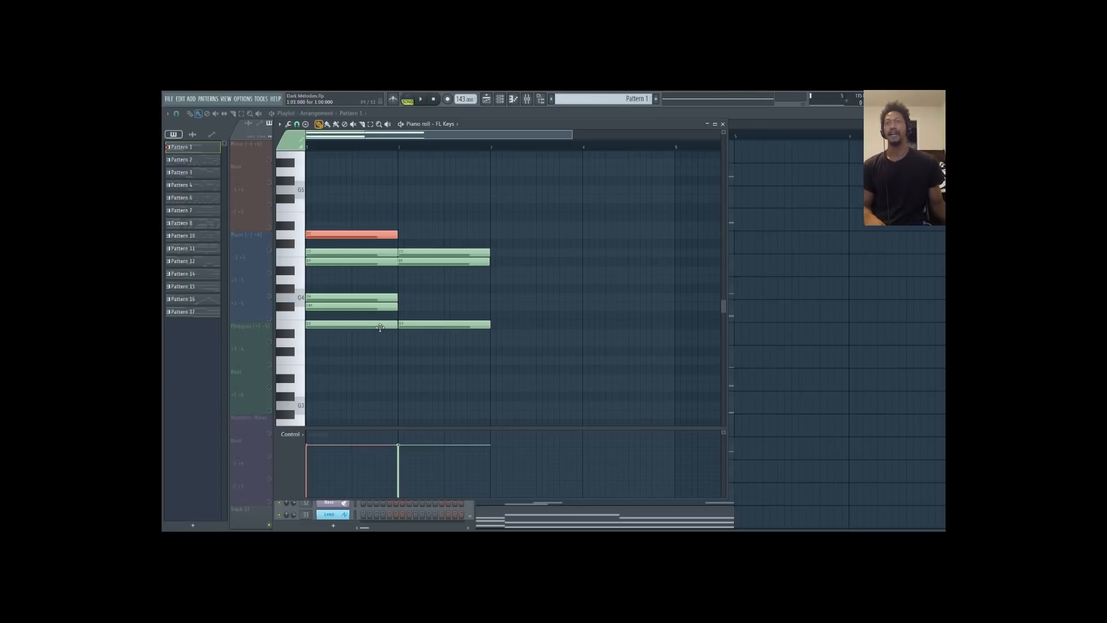
left_click_drag(335, 284, 227, 282)
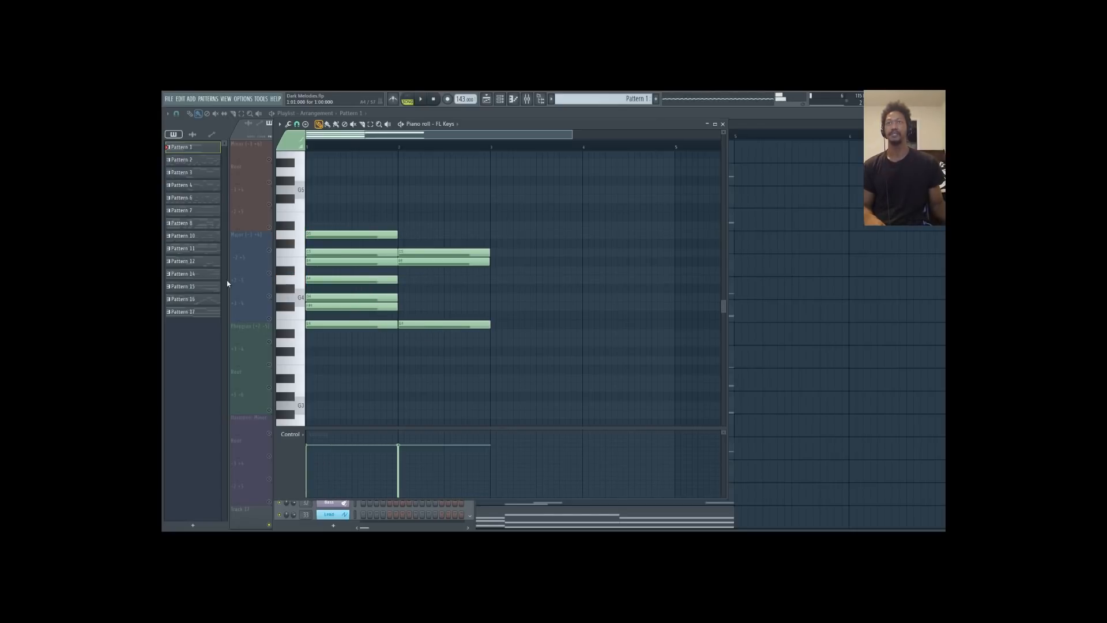
left_click_drag(403, 220, 372, 236)
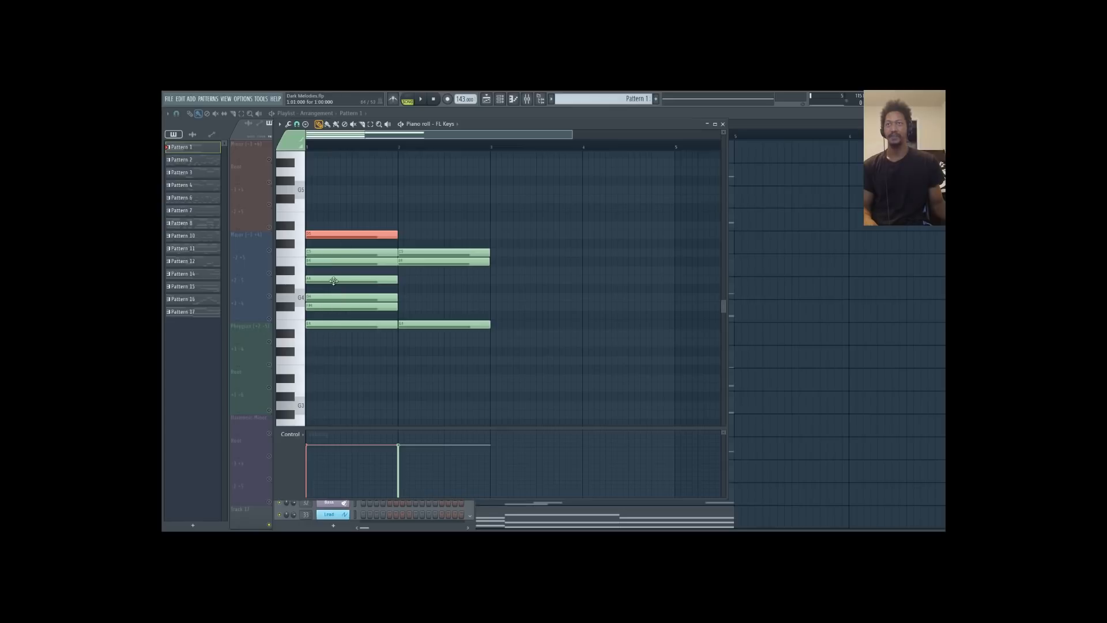